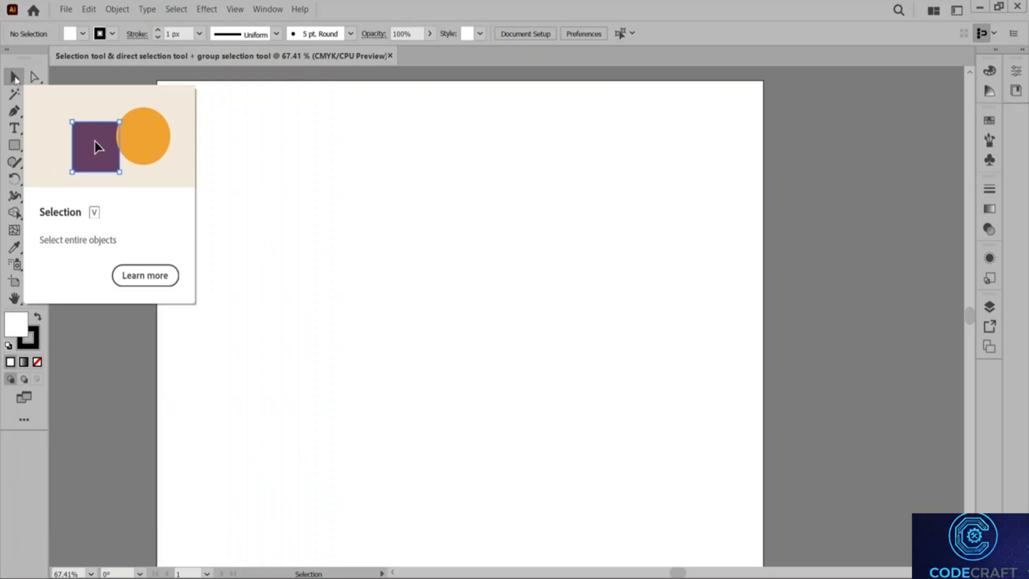
click(34, 77)
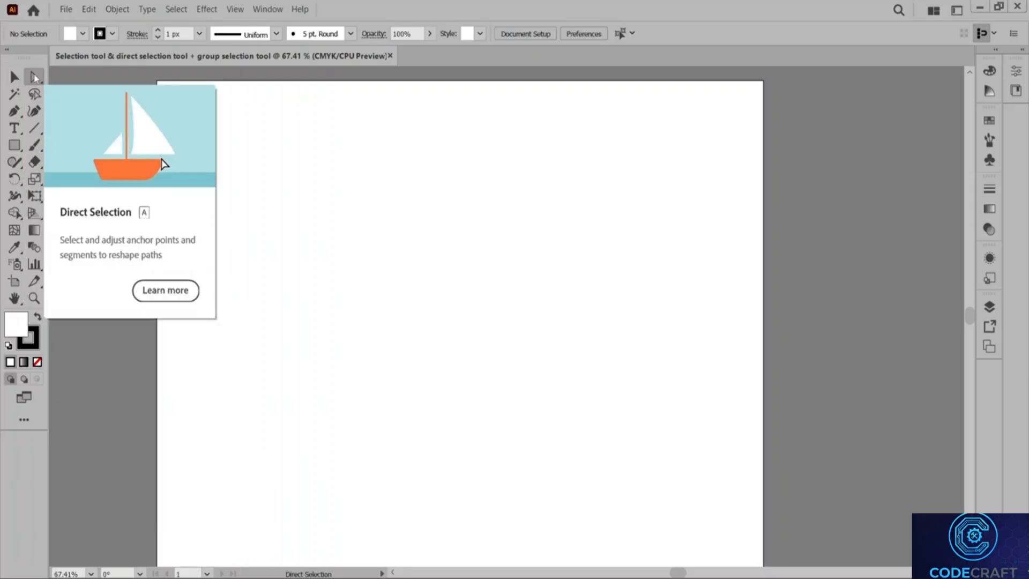
click(34, 78)
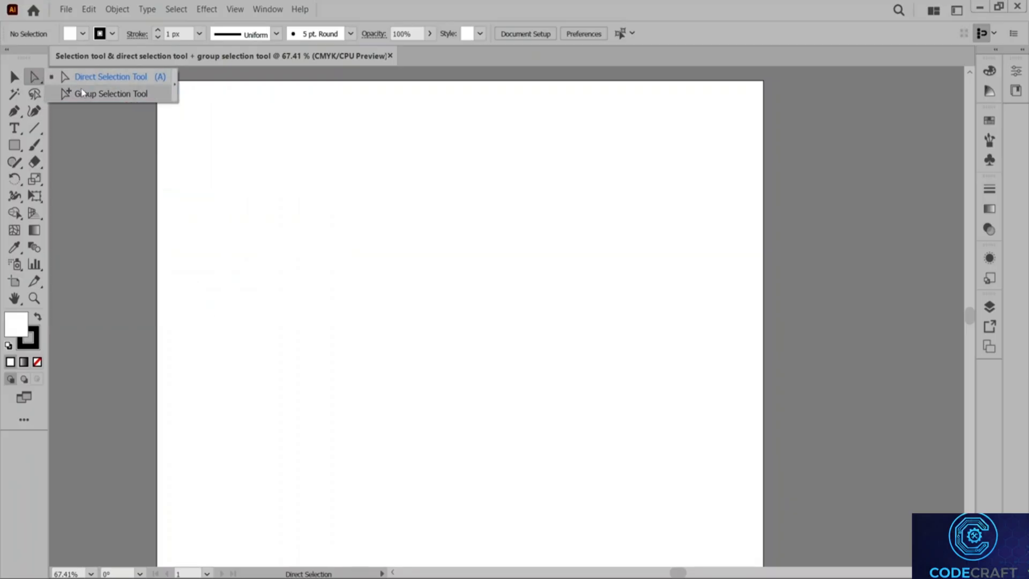
click(14, 77)
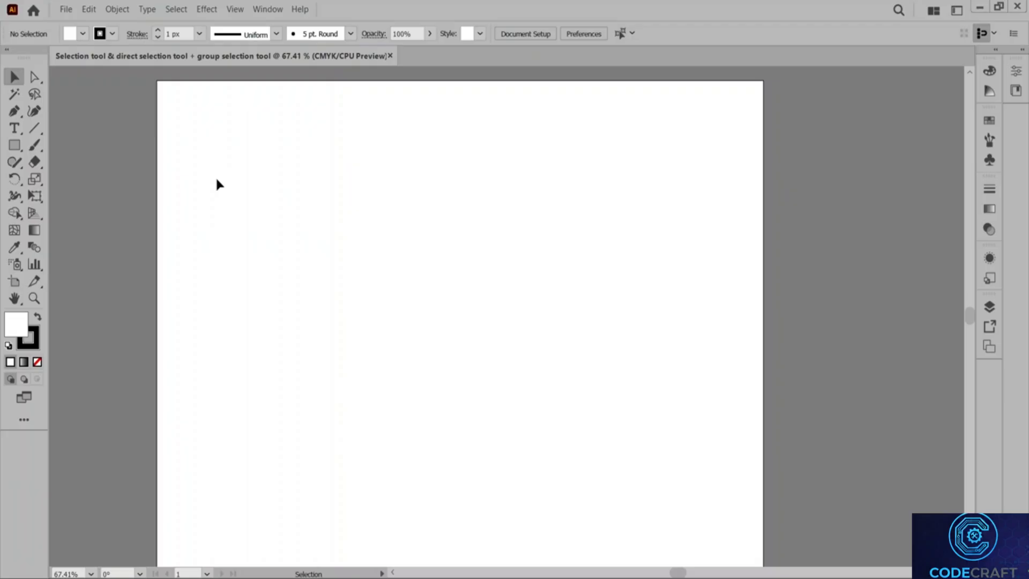
Step: Draw a square about 1.53 in wide near the artboard's upper-left corner
click(15, 146)
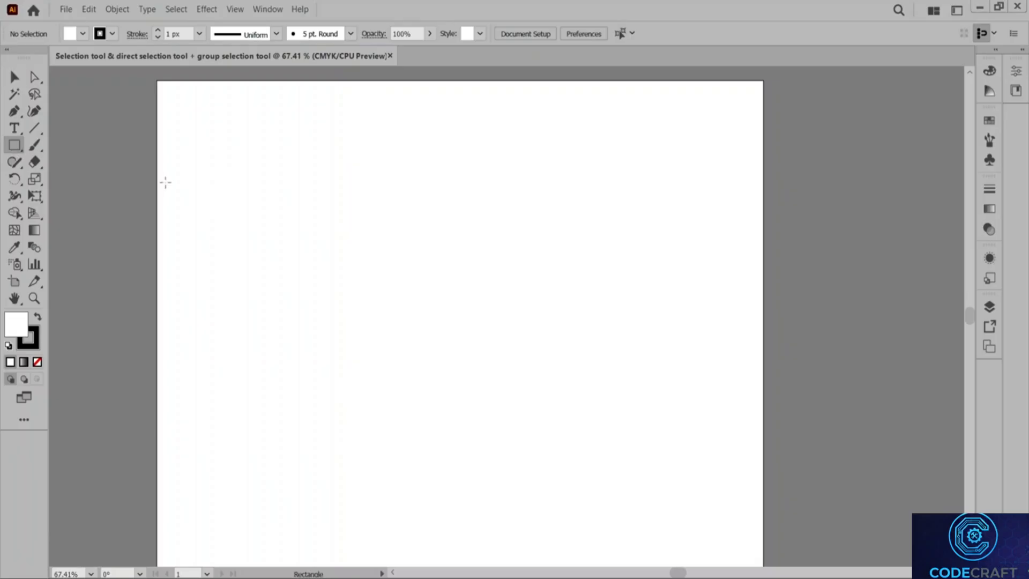
drag(14, 145, 59, 140)
drag(193, 110, 279, 193)
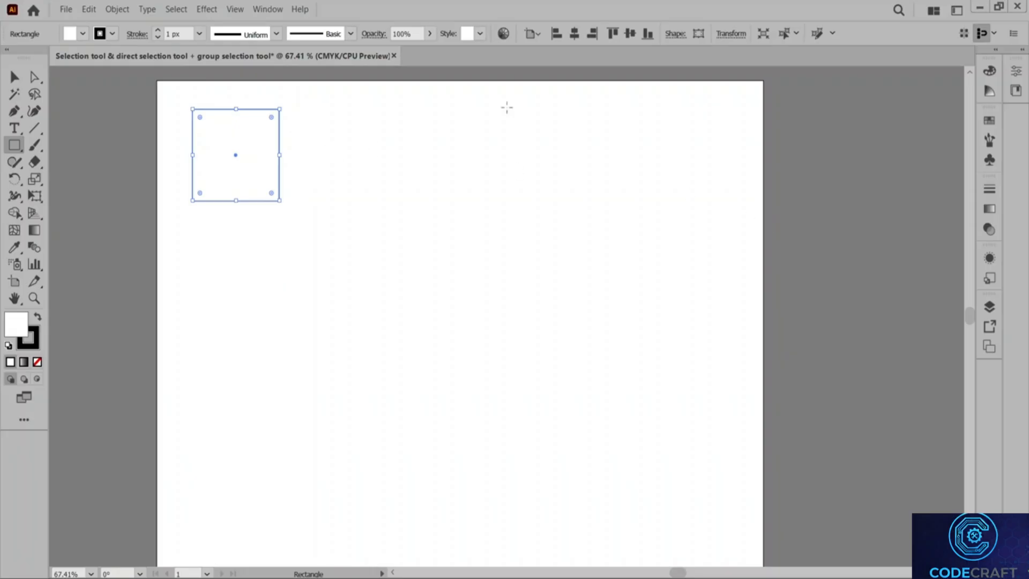
Step: Set the square's stroke weight to 4 px
click(1022, 50)
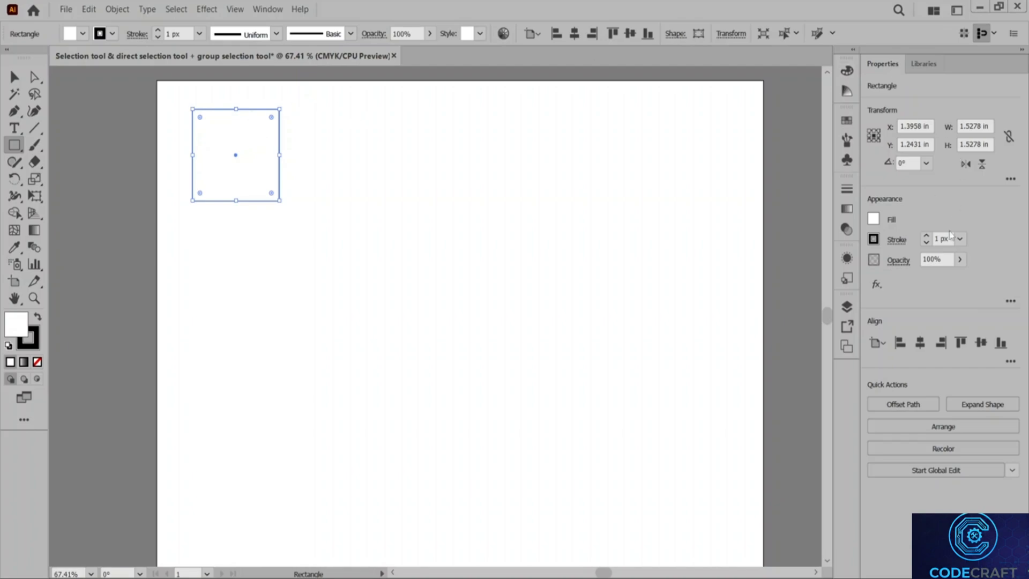
scroll(941, 238, up, 2)
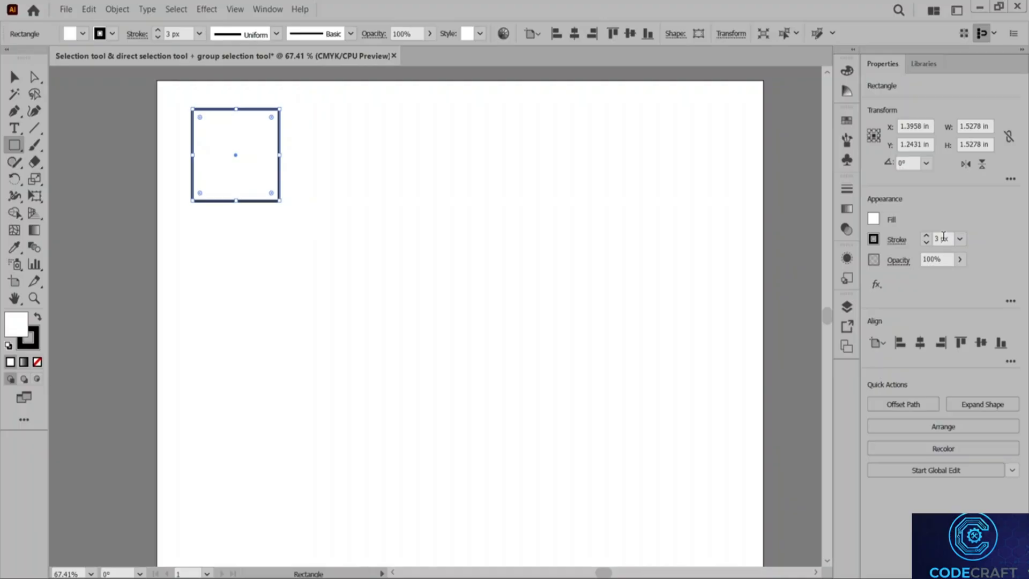
scroll(943, 238, up, 1)
click(506, 174)
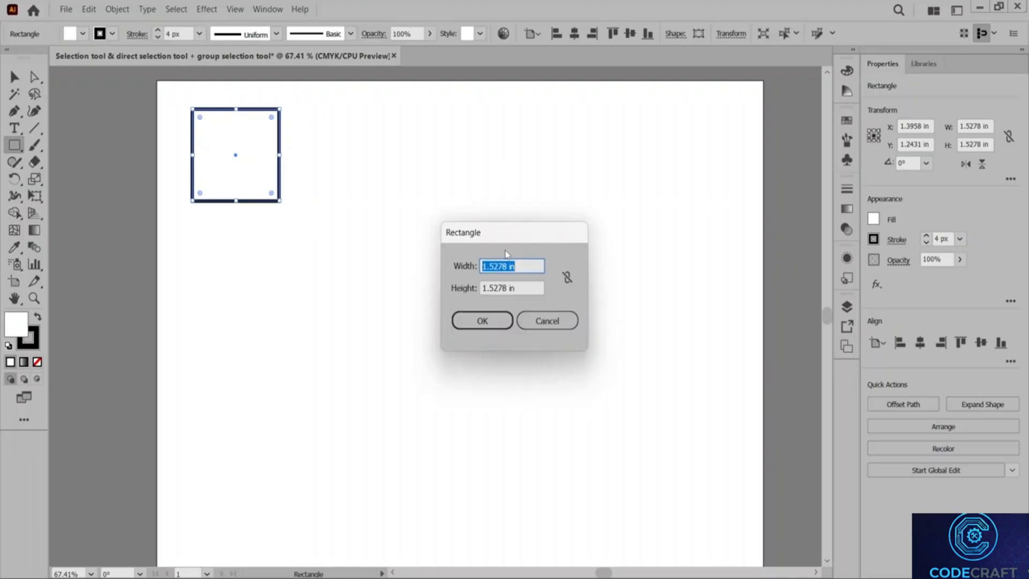
click(545, 319)
Step: Move the square closer to the artboard's upper-left corner and scale it proportionally to about 1.81 in
click(15, 77)
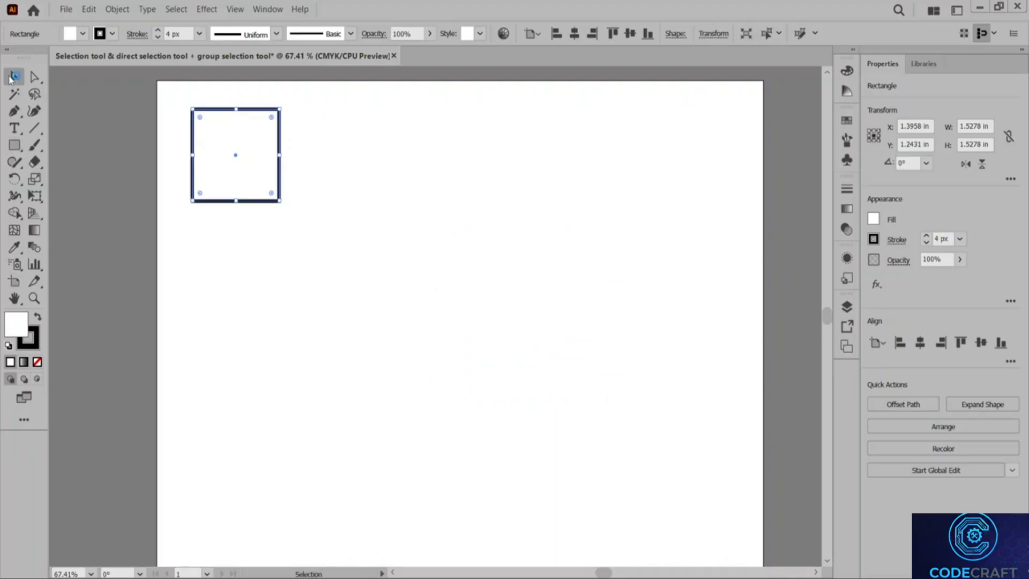
click(335, 167)
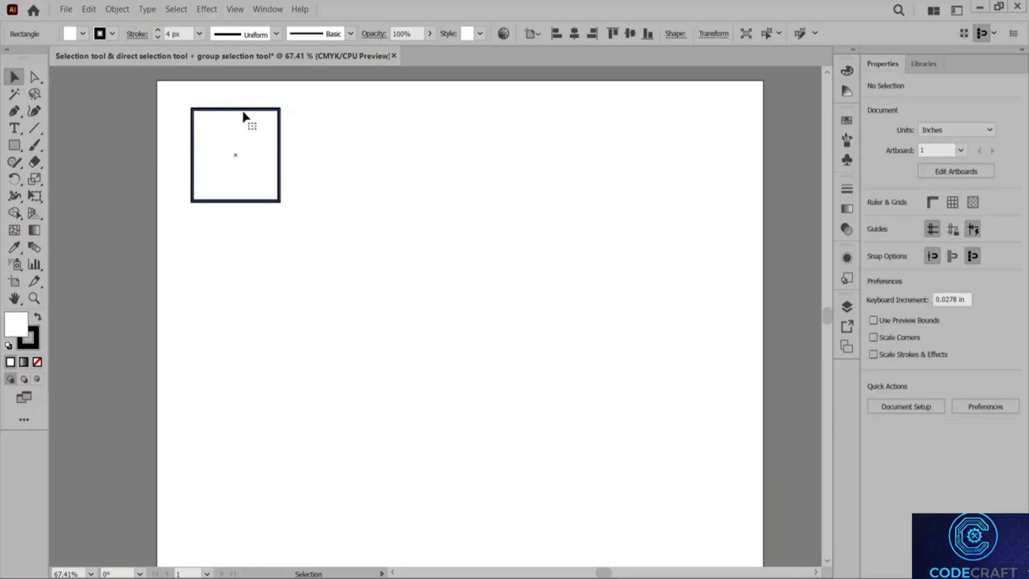
click(263, 133)
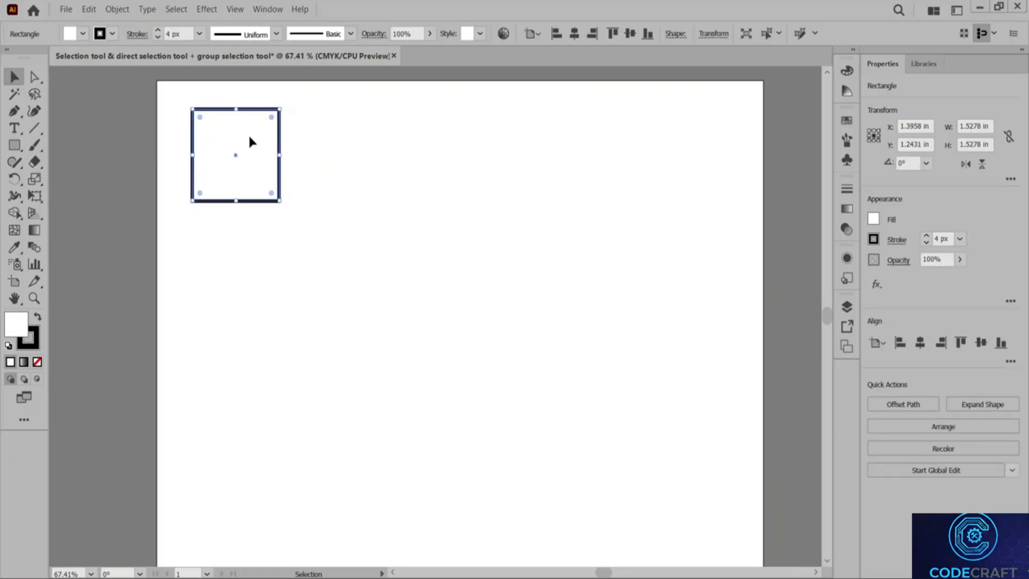
drag(250, 141, 216, 114)
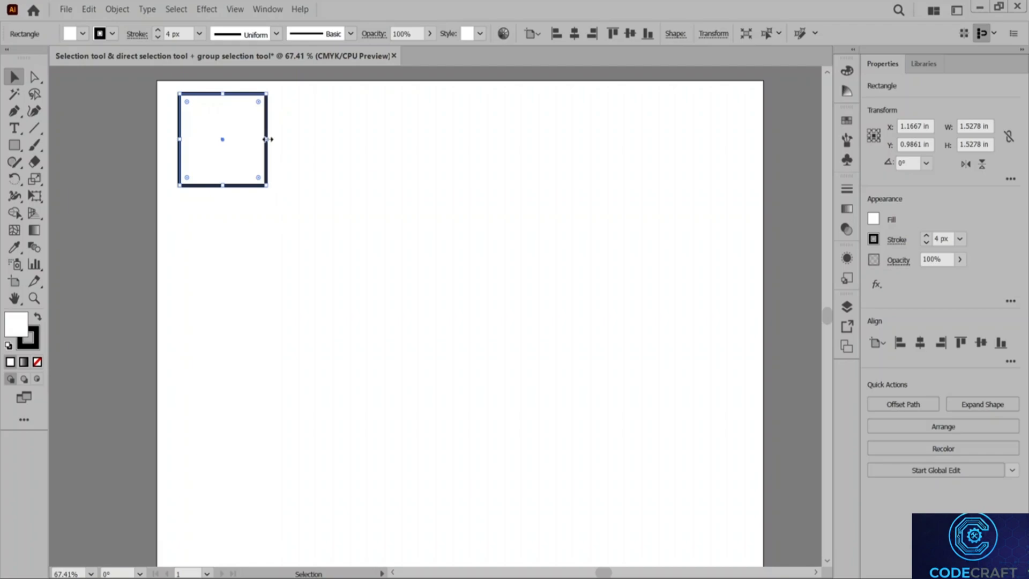
mouse_move(267, 139)
mouse_down()
mouse_move(370, 142)
mouse_move(295, 143)
mouse_move(231, 177)
mouse_move(222, 306)
mouse_move(223, 175)
mouse_move(271, 186)
mouse_move(428, 339)
mouse_move(282, 203)
mouse_up()
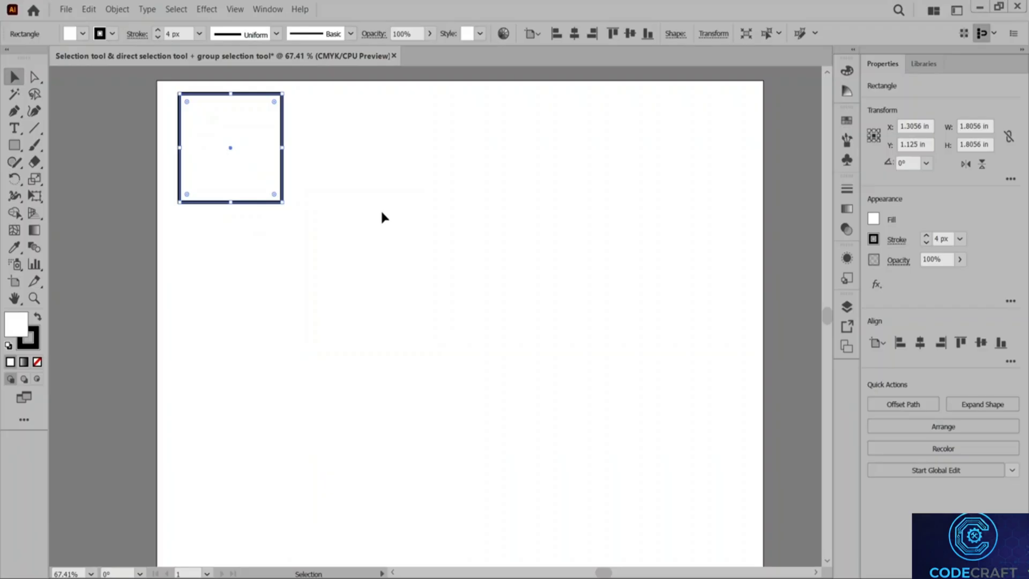
Step: Try duplicating the square by copying and pasting it and moving the copy beside the original, and undo this
right_click(265, 141)
click(300, 161)
right_click(337, 155)
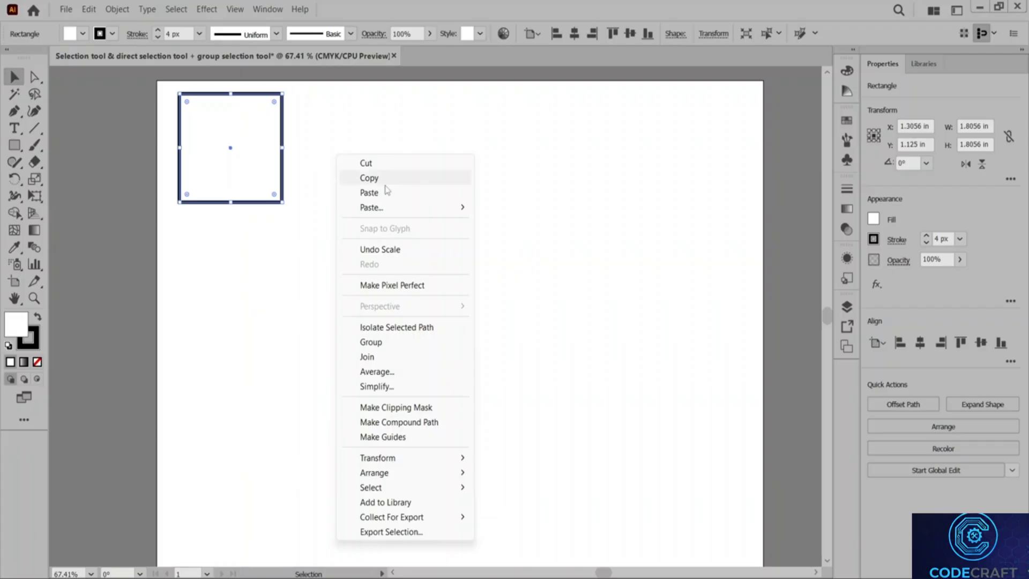
click(394, 193)
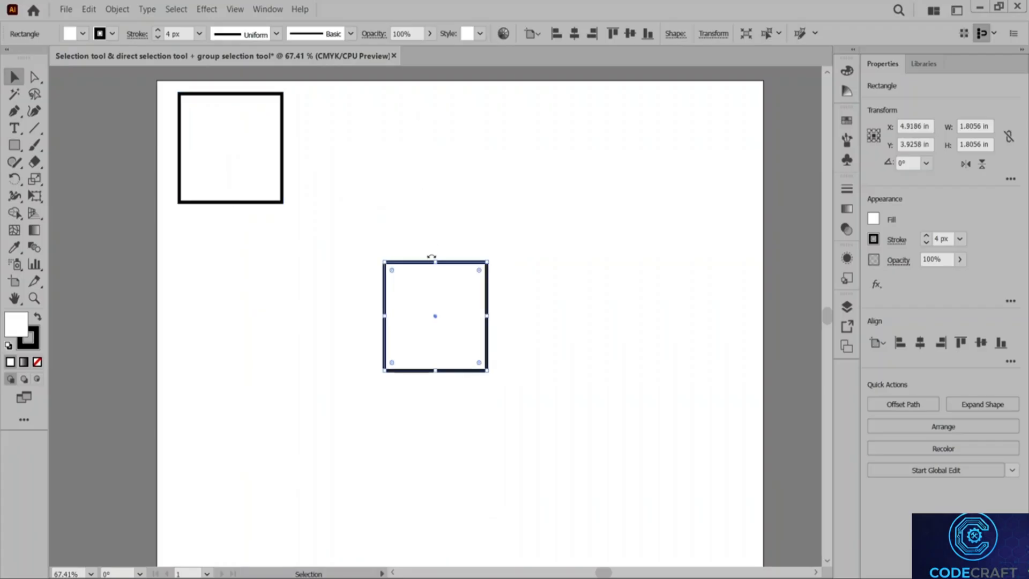
drag(423, 258, 345, 95)
key(ctrl+z)
key(ctrl+z)
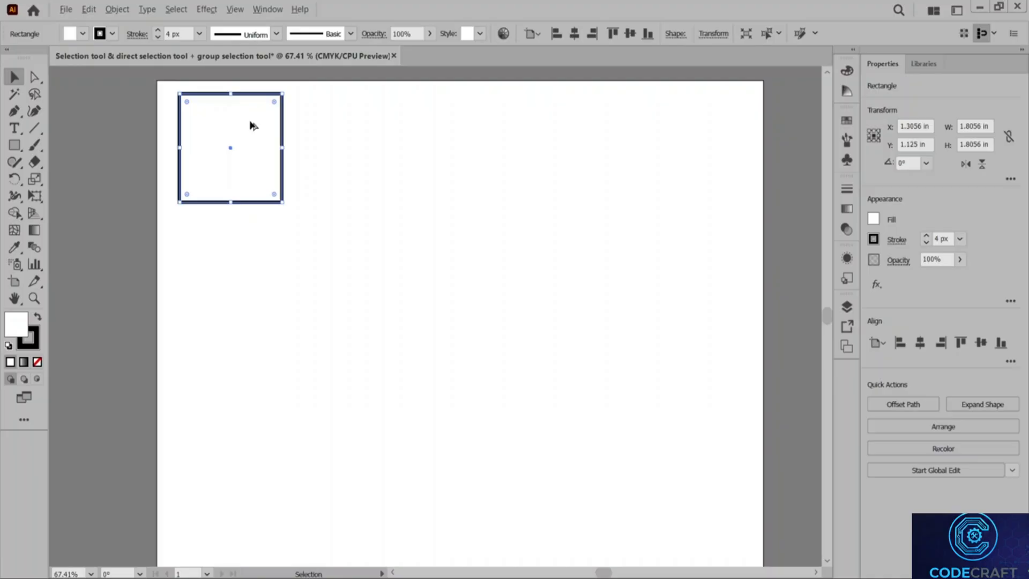
Step: Duplicate the square horizontally with a small gap and repeat the copy to make a row of five squares
drag(252, 125, 370, 126)
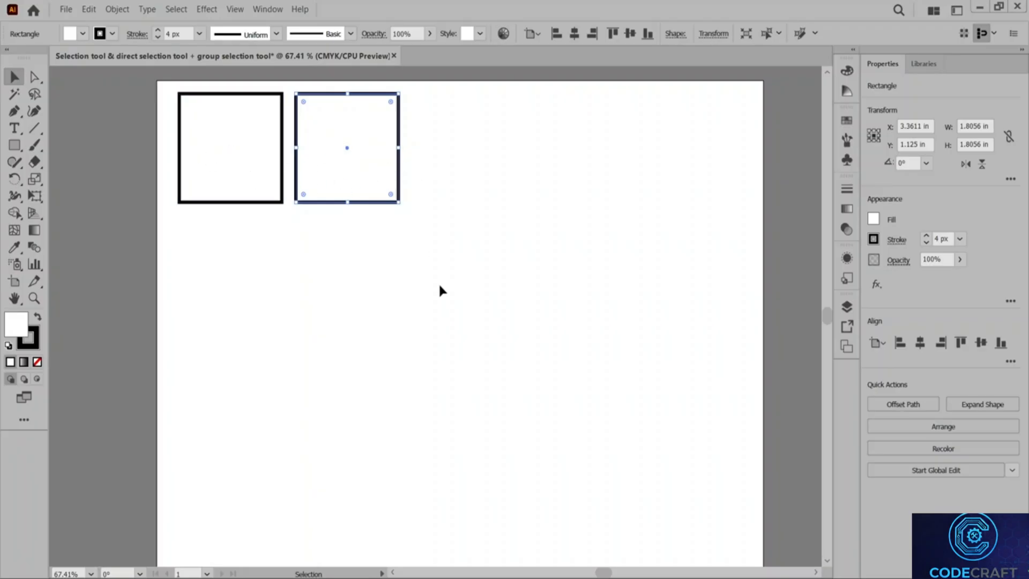
key(ctrl+d)
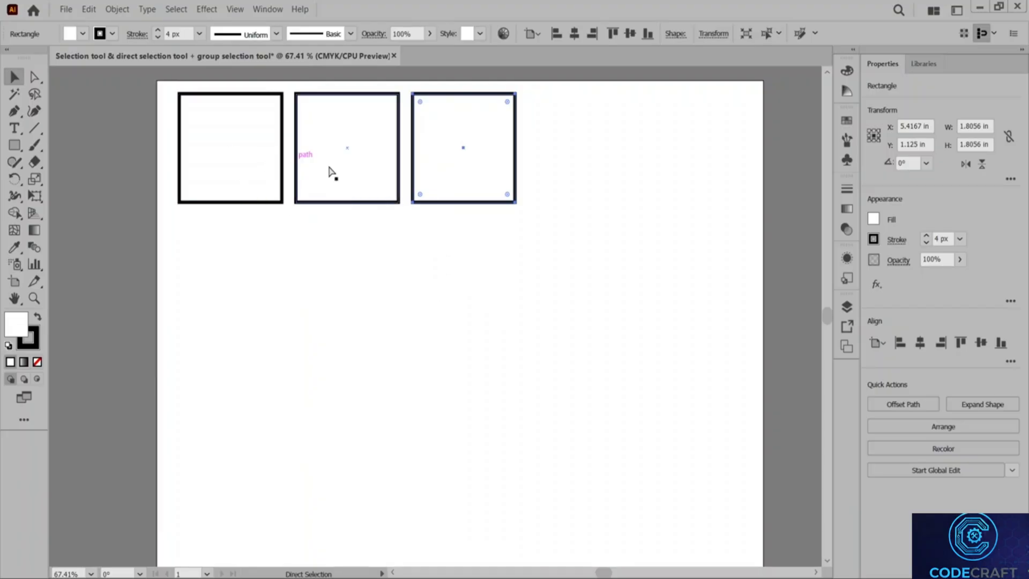
key(ctrl+d)
key(ctrl+d)
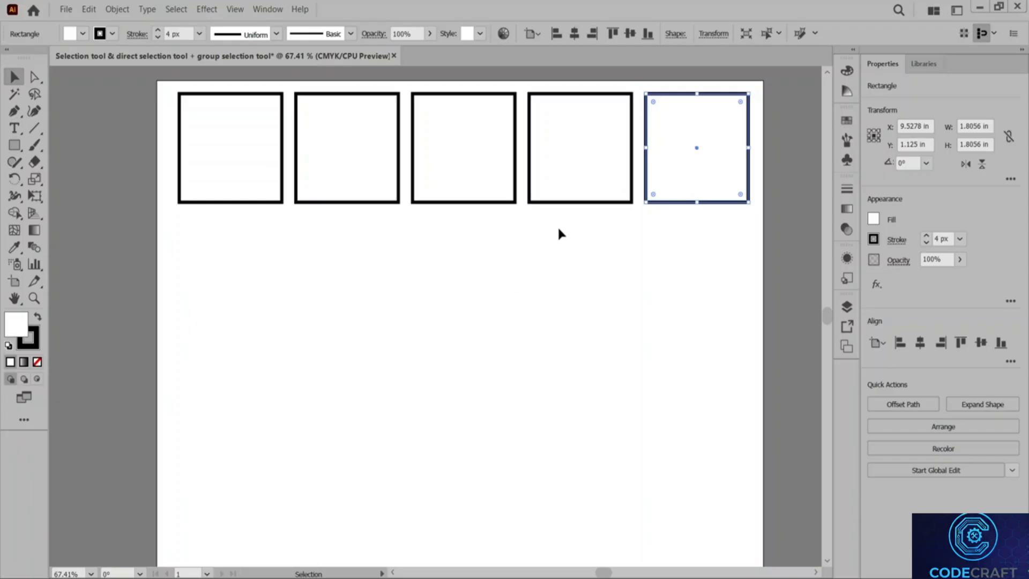
Step: Duplicate the whole row of squares downward with a small gap and repeat the copy to make four rows within the artboard
drag(131, 139, 764, 167)
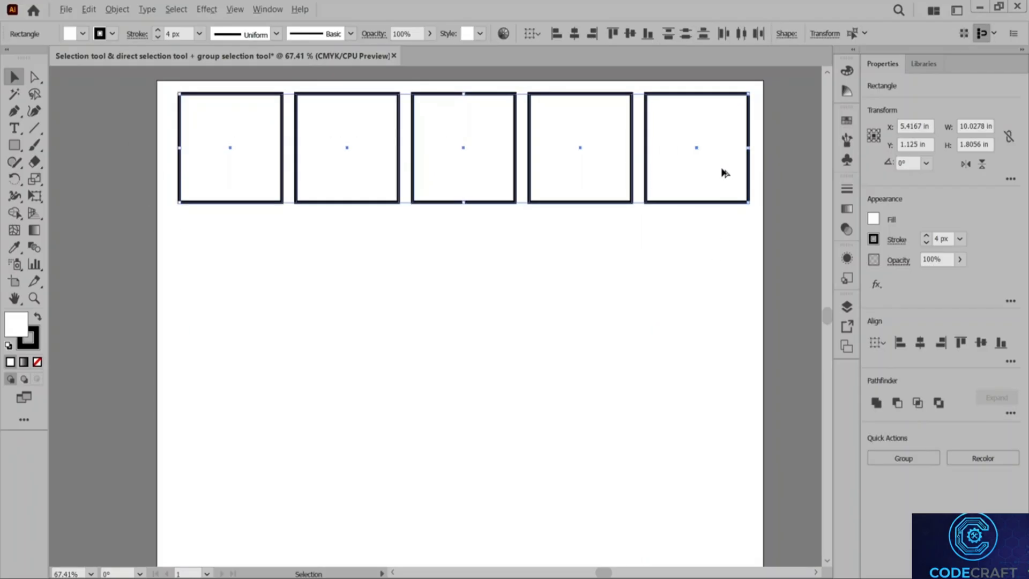
drag(722, 168, 720, 288)
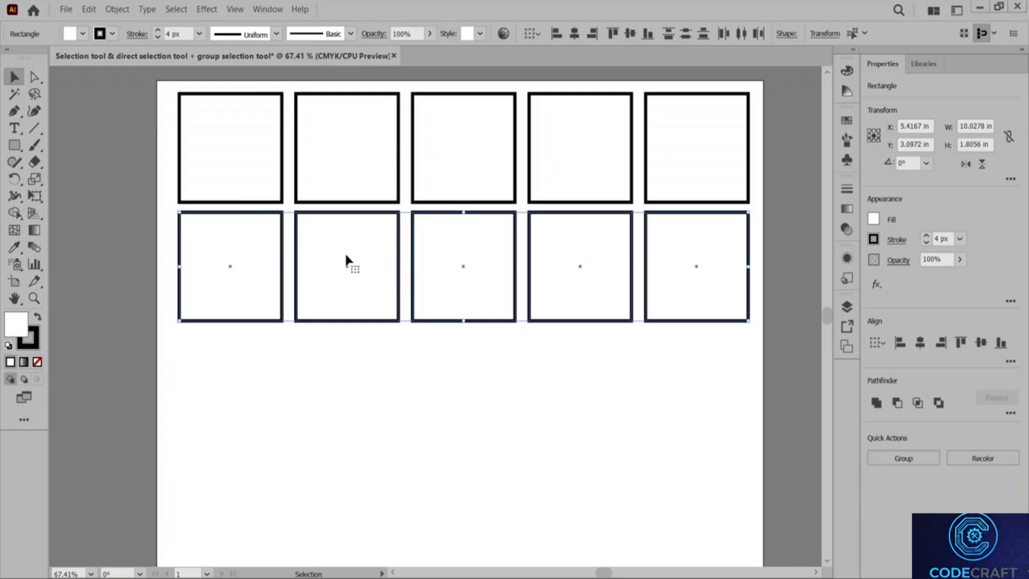
key(ctrl+d)
key(ctrl+d)
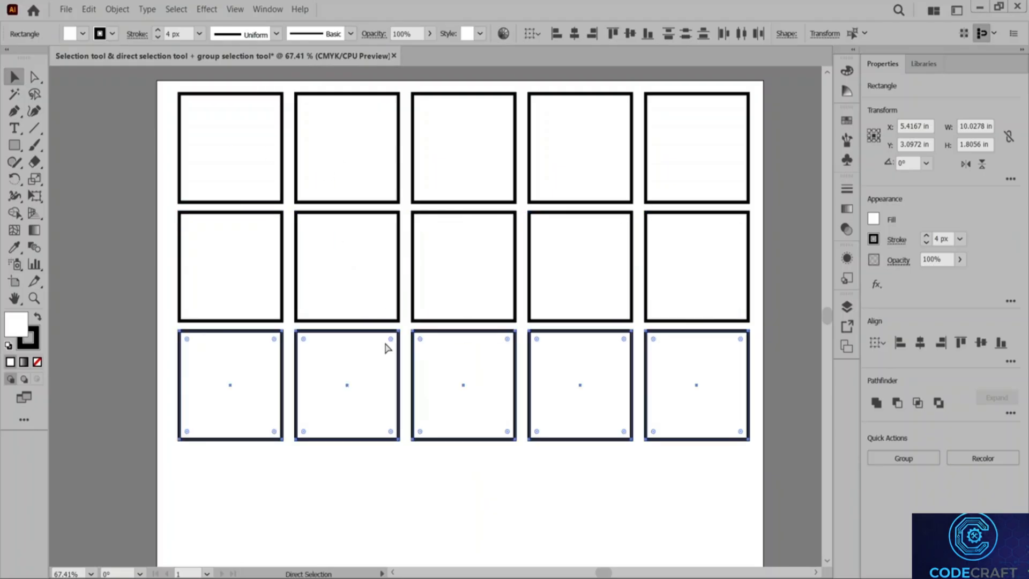
key(ctrl+d)
scroll(386, 349, down, 2)
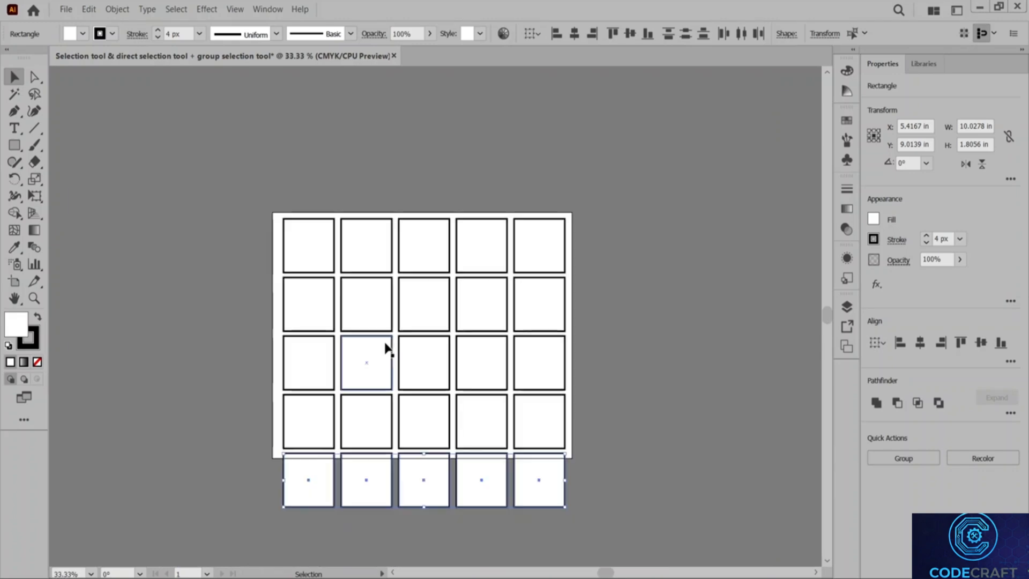
scroll(416, 363, up, 1)
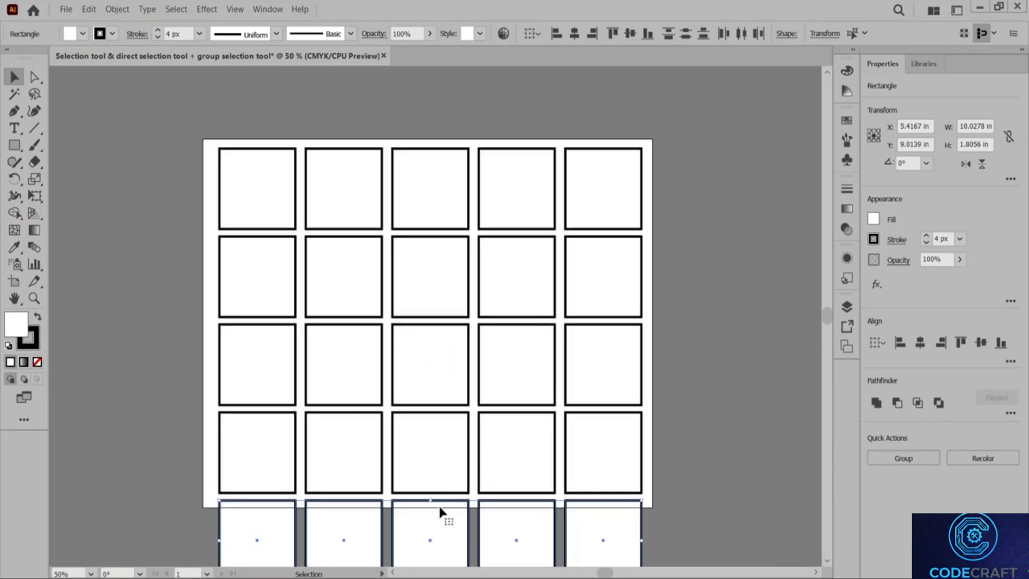
key(a)
key(ctrl+z)
key(v)
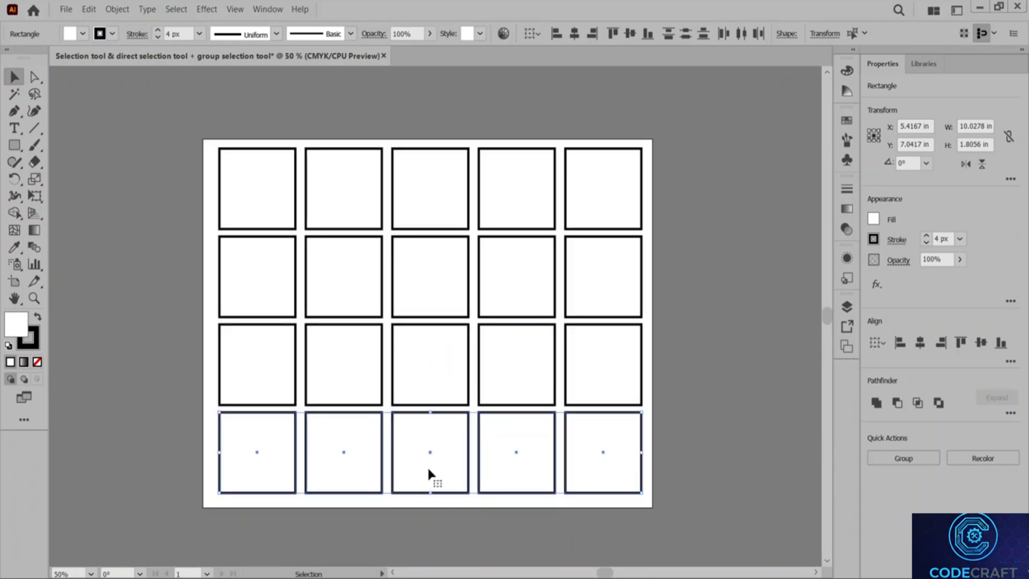
Step: Select all the squares in the grid together and clear the selection
click(506, 508)
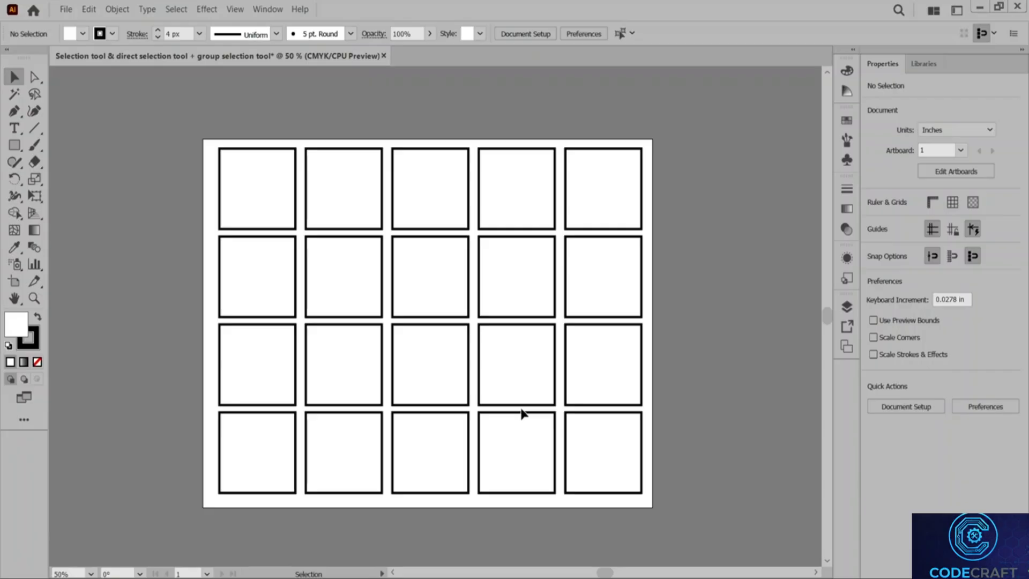
drag(202, 161, 684, 501)
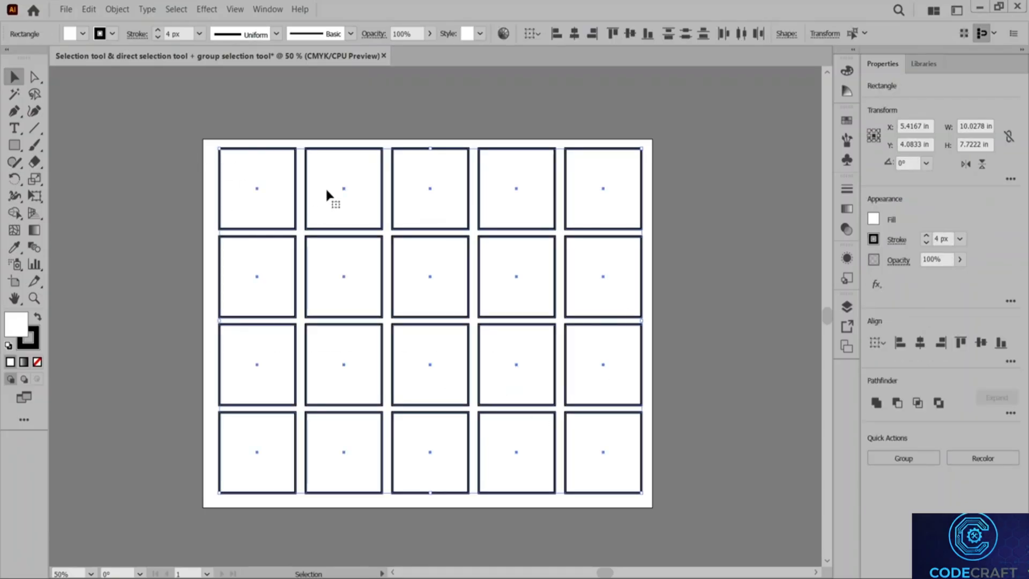
click(206, 178)
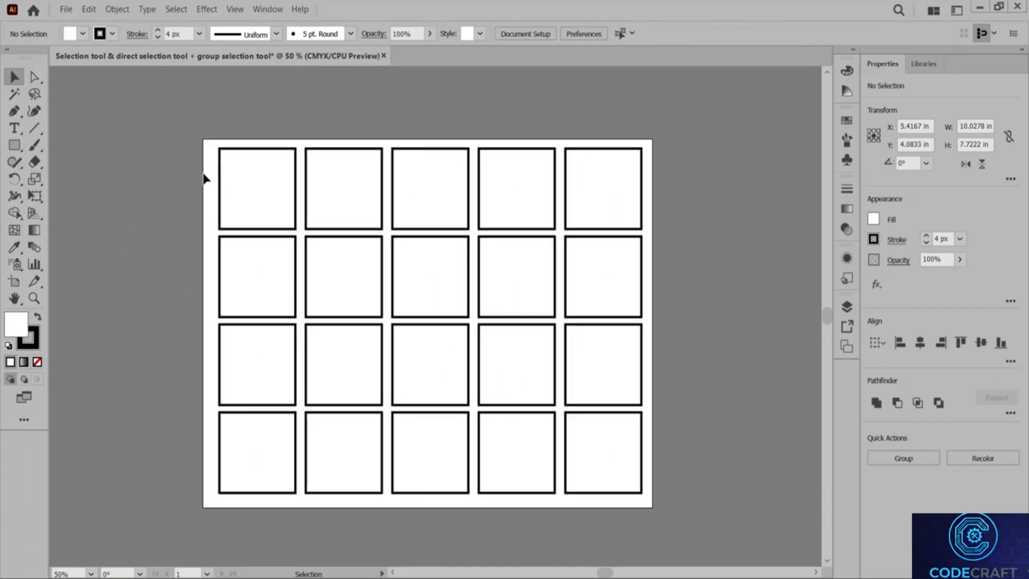
Step: Fill the first square of the top row with light blue, trying green and dark blue first
click(275, 185)
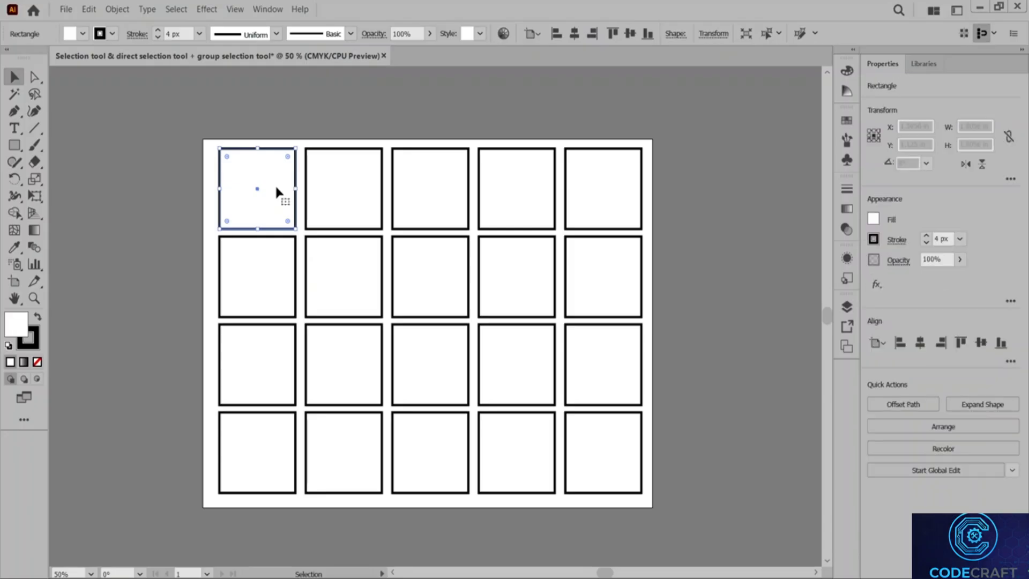
double_click(16, 325)
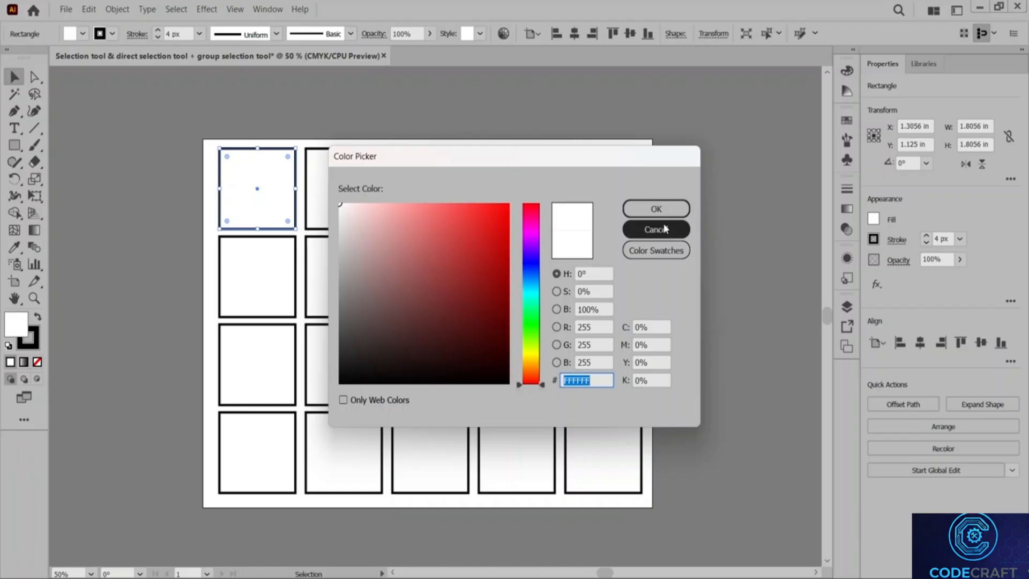
click(656, 209)
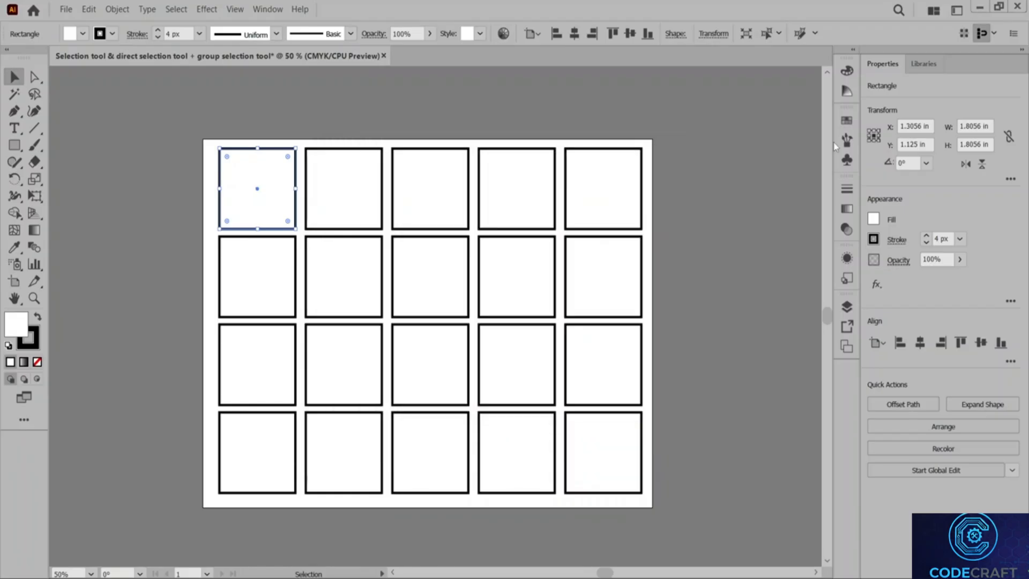
click(848, 76)
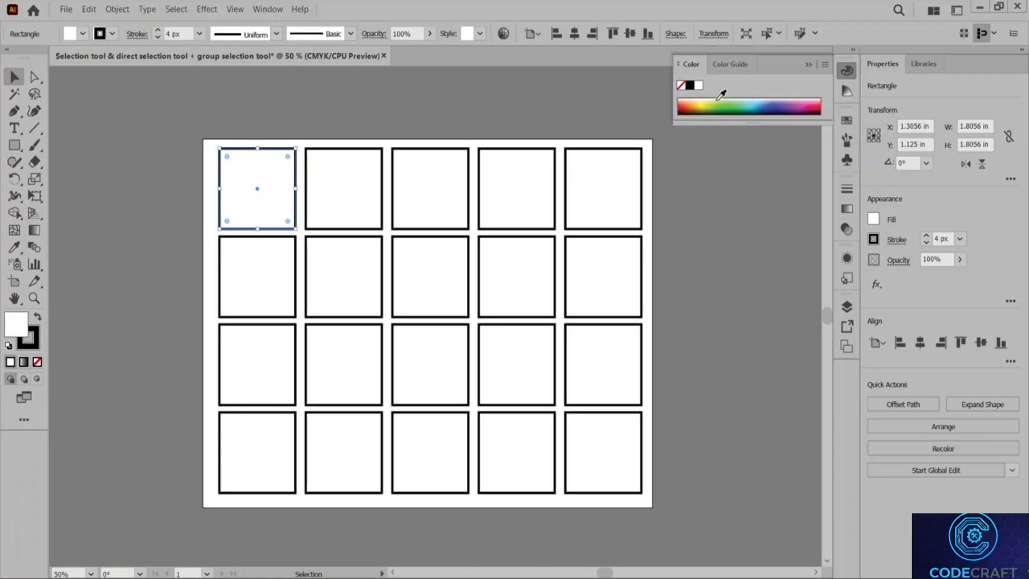
click(719, 99)
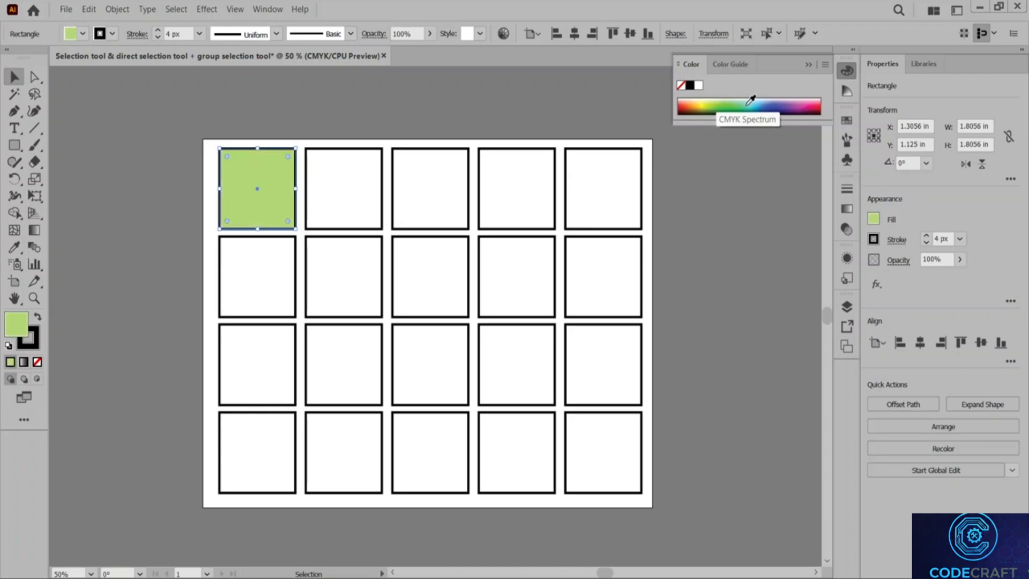
click(769, 105)
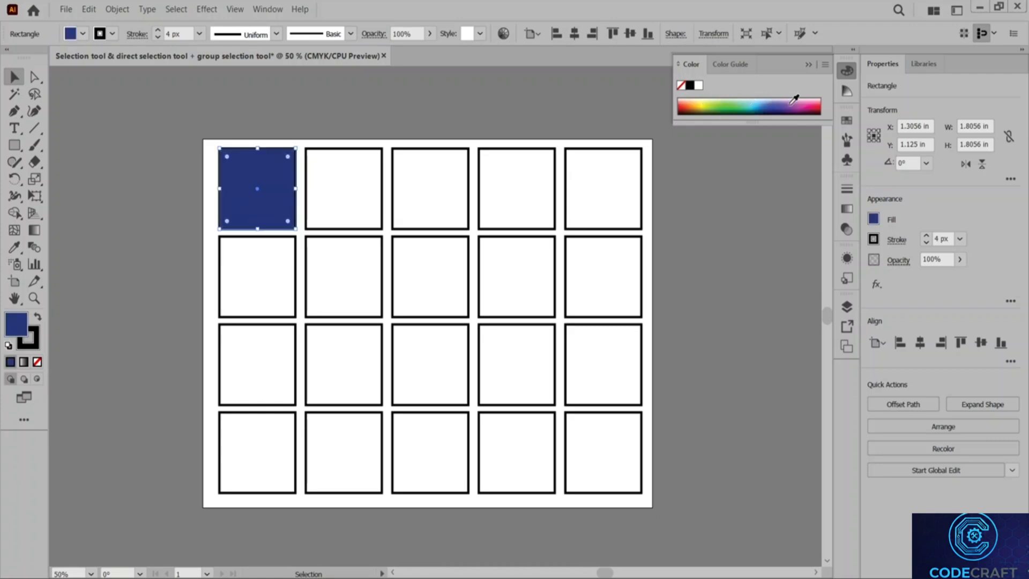
click(758, 104)
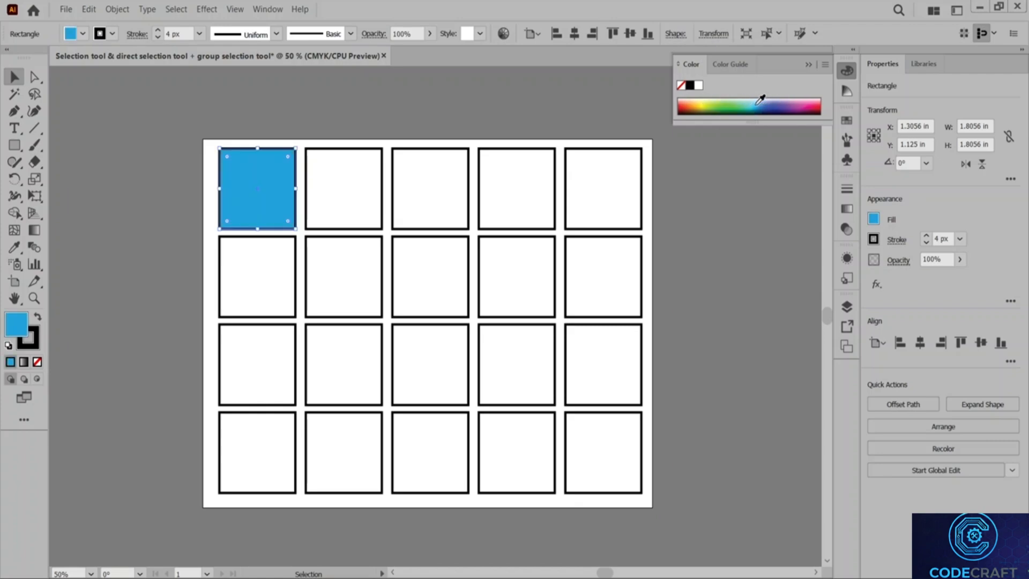
Step: Fill the second to fifth squares of the top row with light yellow, purple, red and black, in that order
click(360, 207)
click(707, 101)
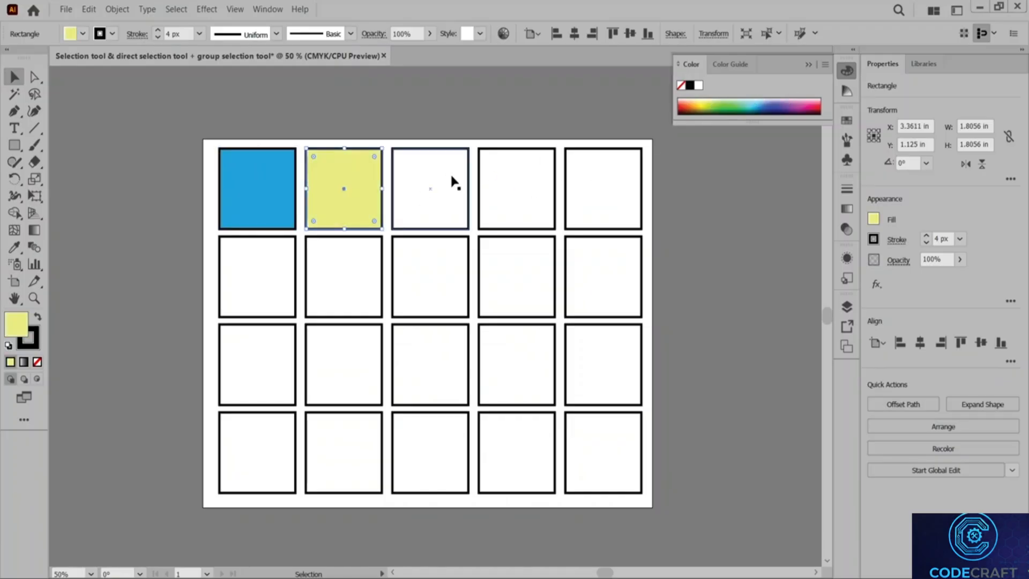
click(453, 179)
click(786, 101)
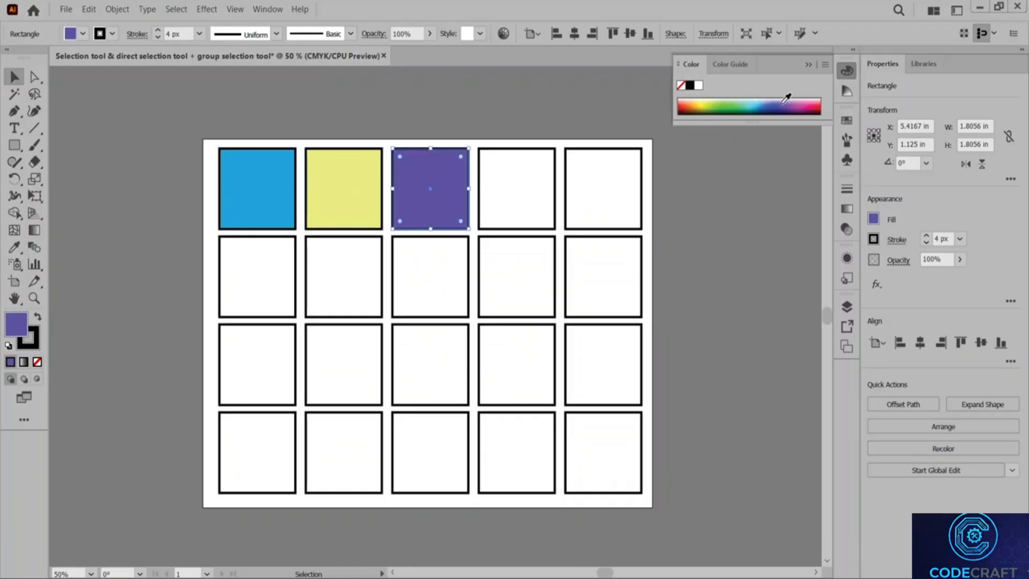
click(537, 192)
click(815, 103)
click(635, 173)
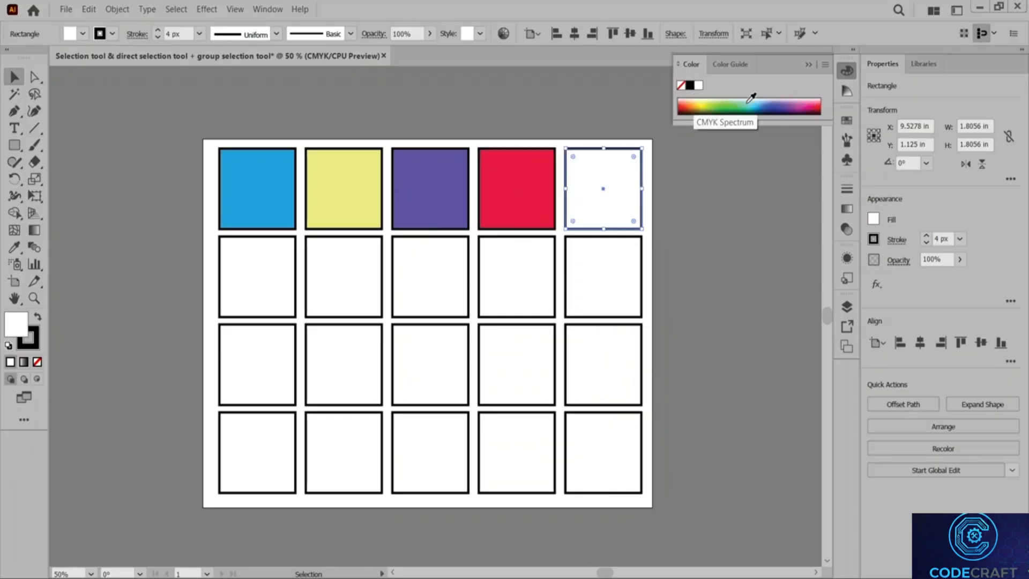
click(765, 112)
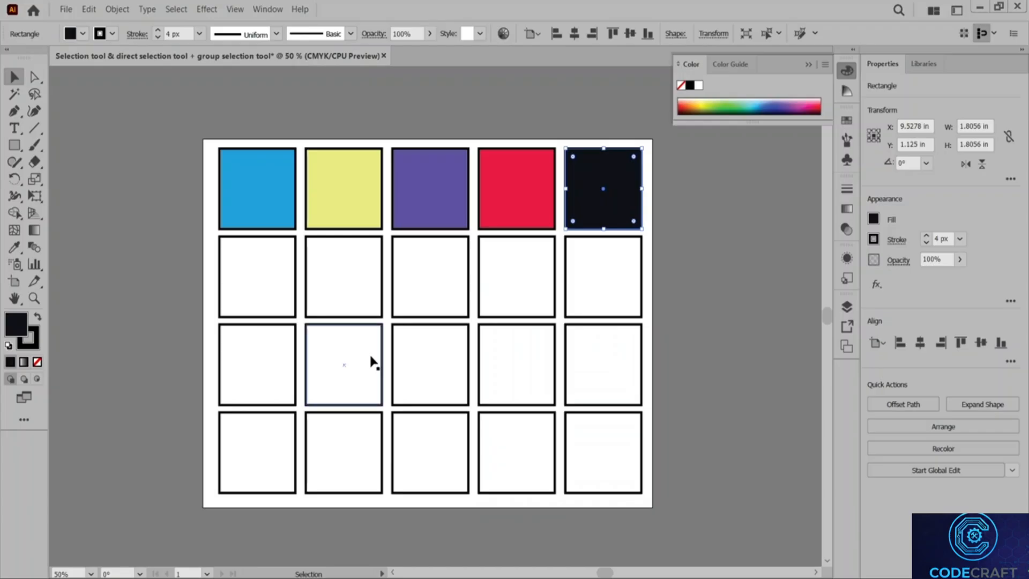
Step: Fill the first square of the second row with green and clear the selection
click(276, 303)
click(733, 103)
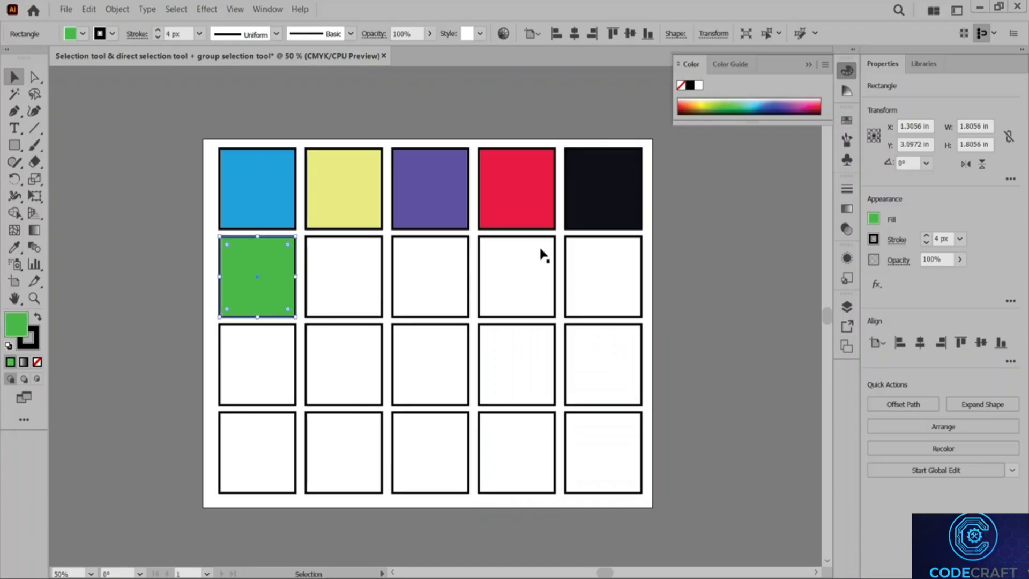
click(357, 271)
click(732, 230)
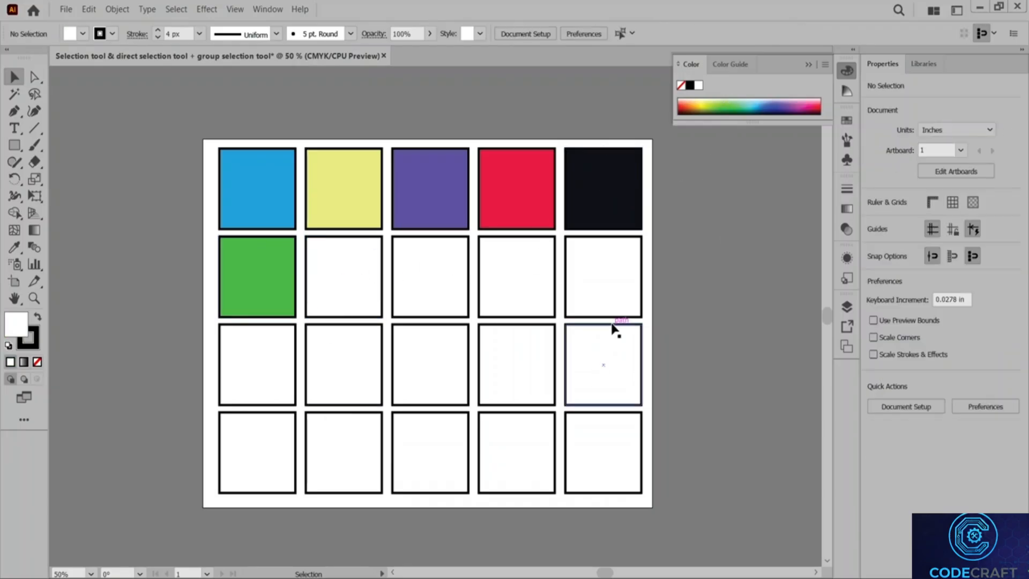
Step: Select the other four squares of the second row together, fill them with orange and deselect them
drag(658, 272, 342, 283)
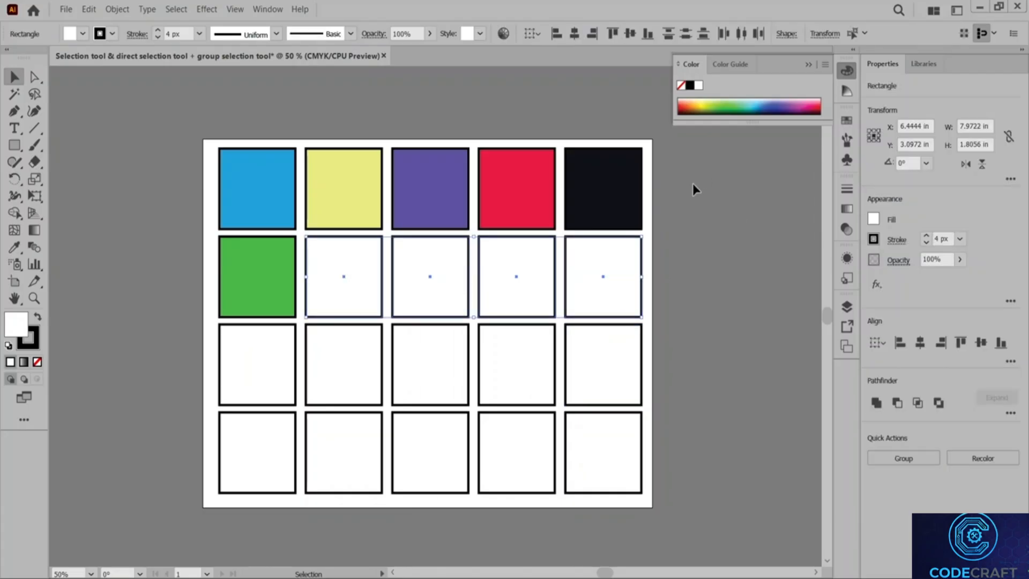
click(689, 101)
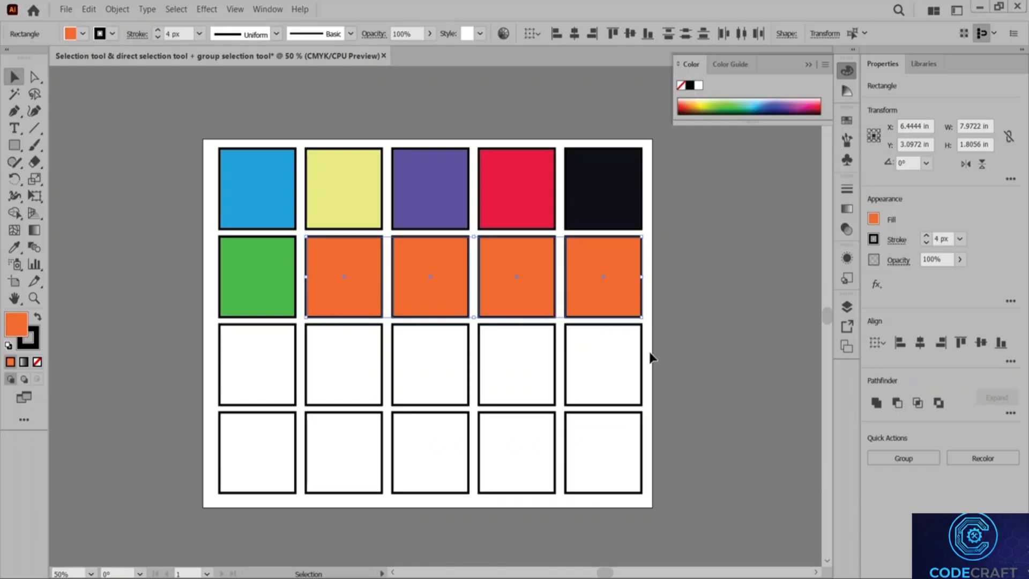
click(652, 388)
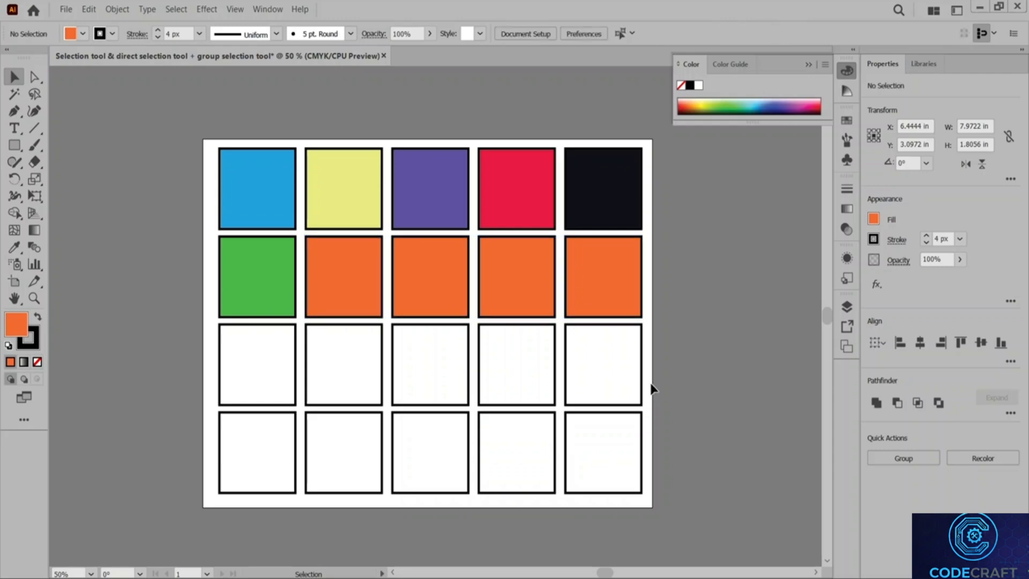
Step: Select the two lower rows of squares together, extend the selection to the whole grid and clear it
click(487, 452)
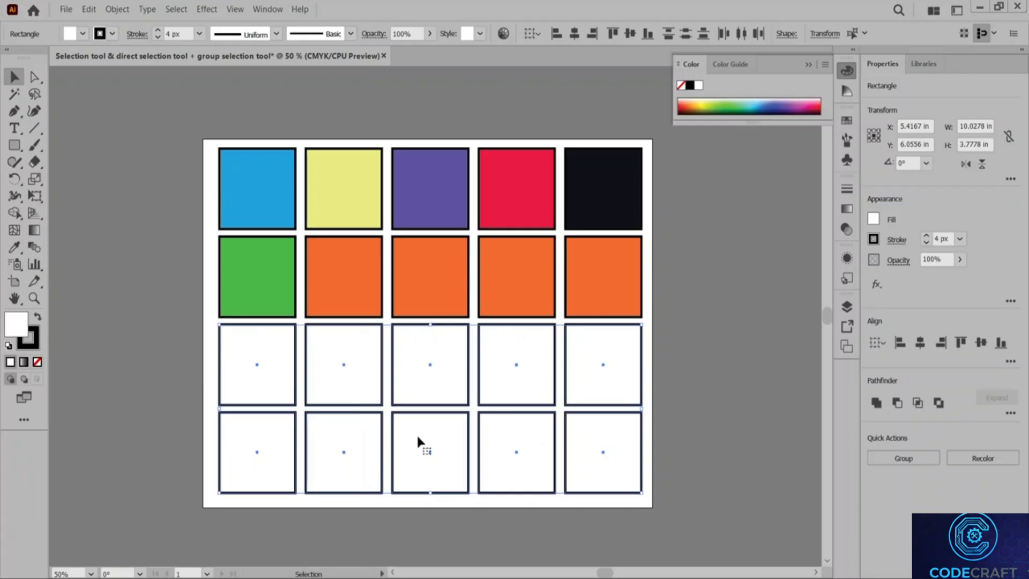
key(ctrl+a)
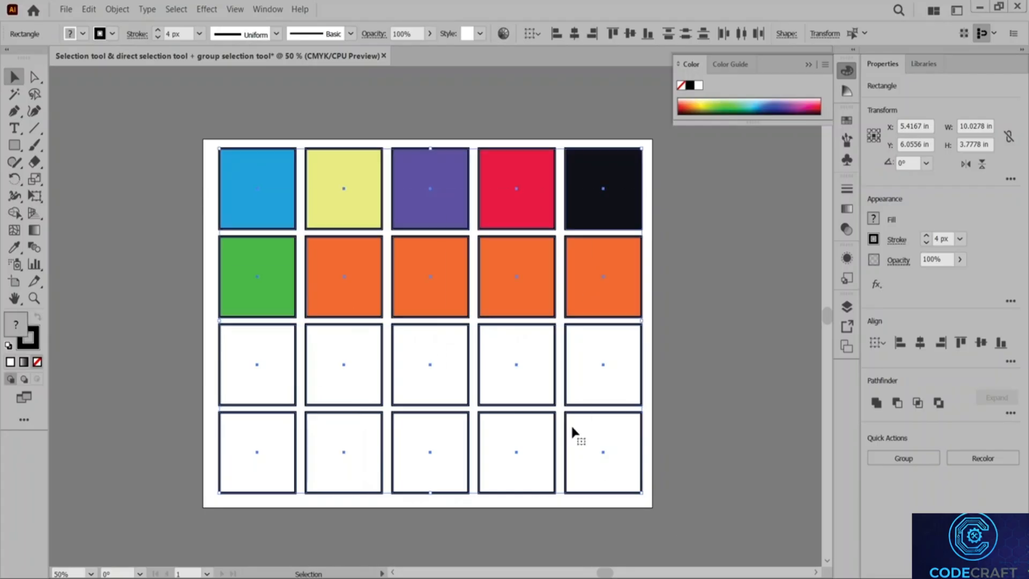
click(657, 407)
Step: Select alternating squares across the two lower rows, starting with the last one in the bottom row, and fill them with blue
click(609, 449)
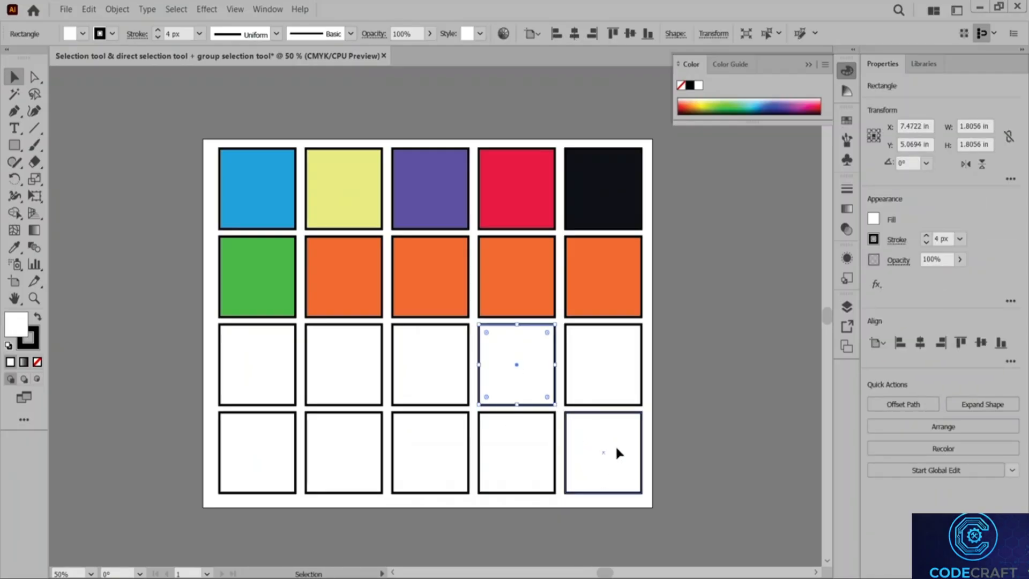
shift+click(530, 387)
shift+click(427, 458)
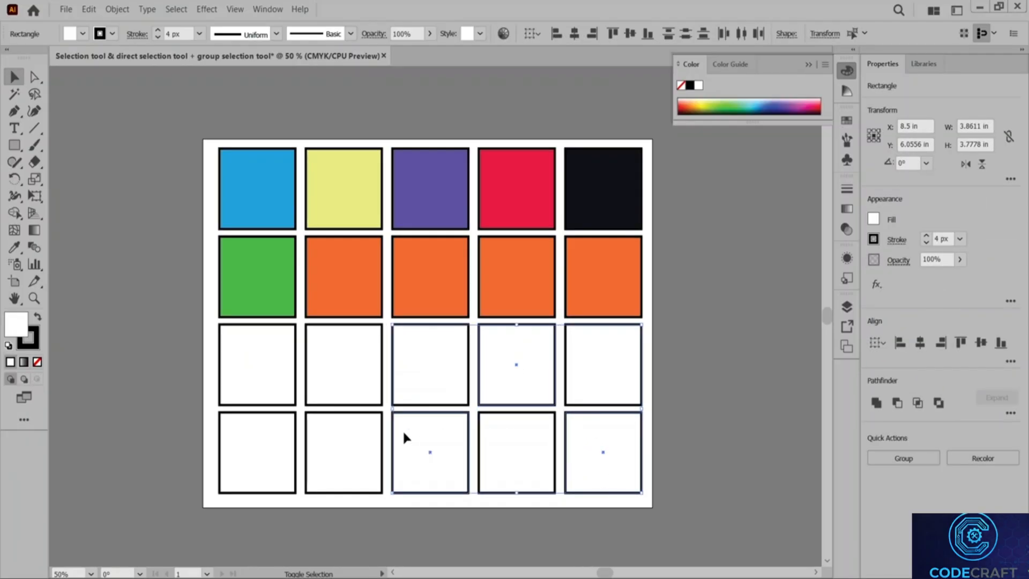
shift+click(351, 390)
shift+click(278, 453)
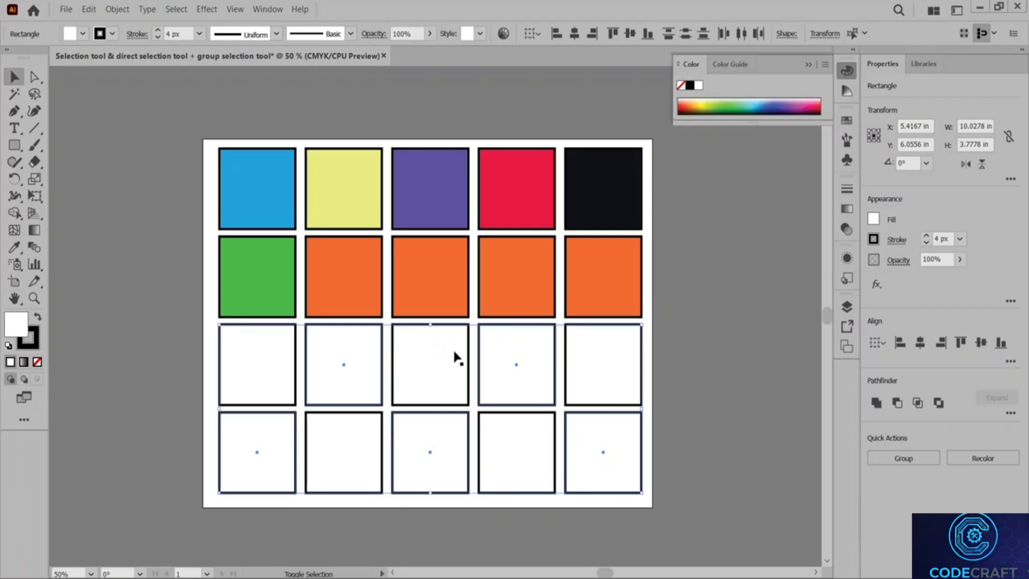
click(782, 99)
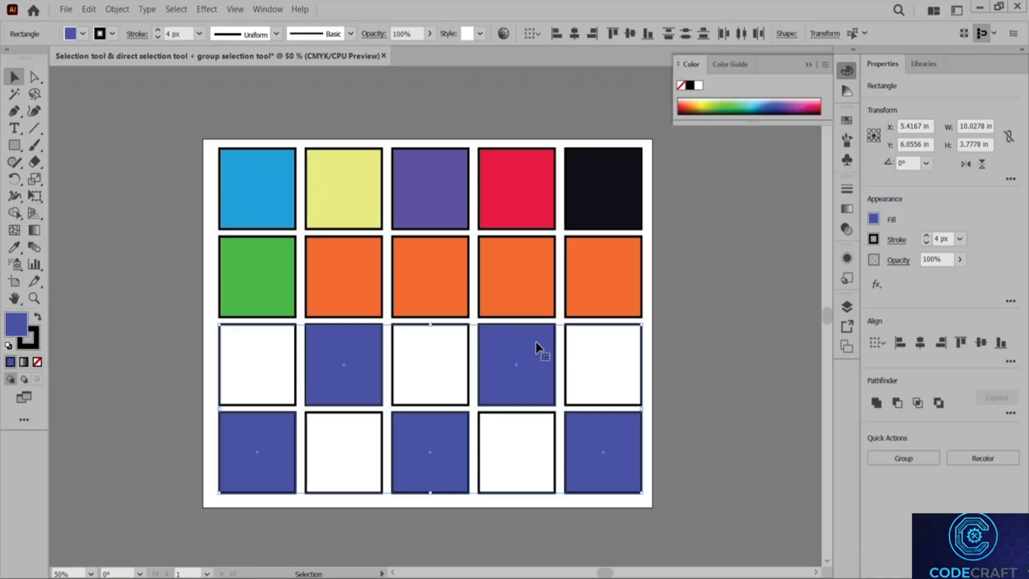
Step: Fill the middle square of the second row with blue
click(456, 298)
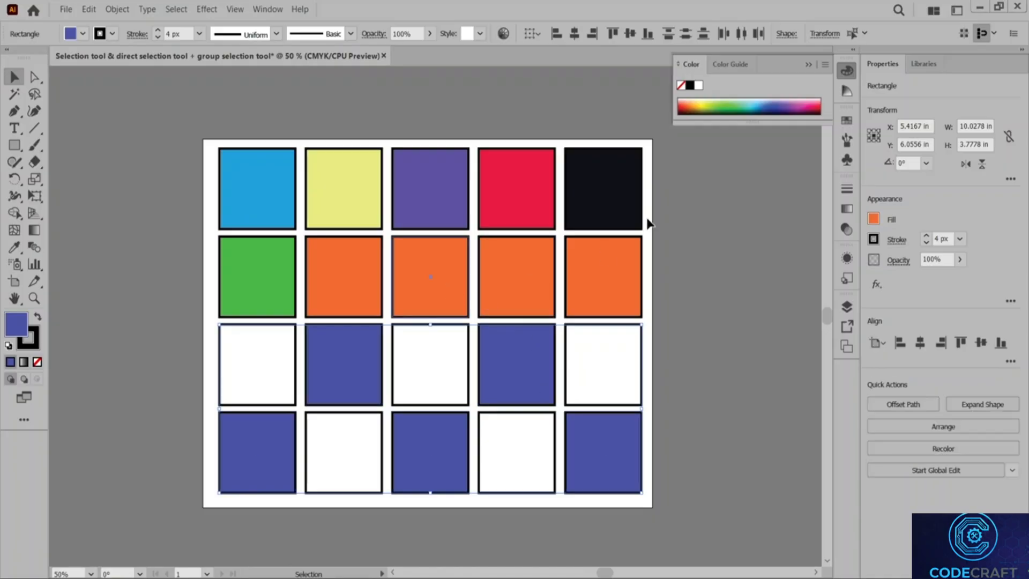
click(781, 100)
click(595, 386)
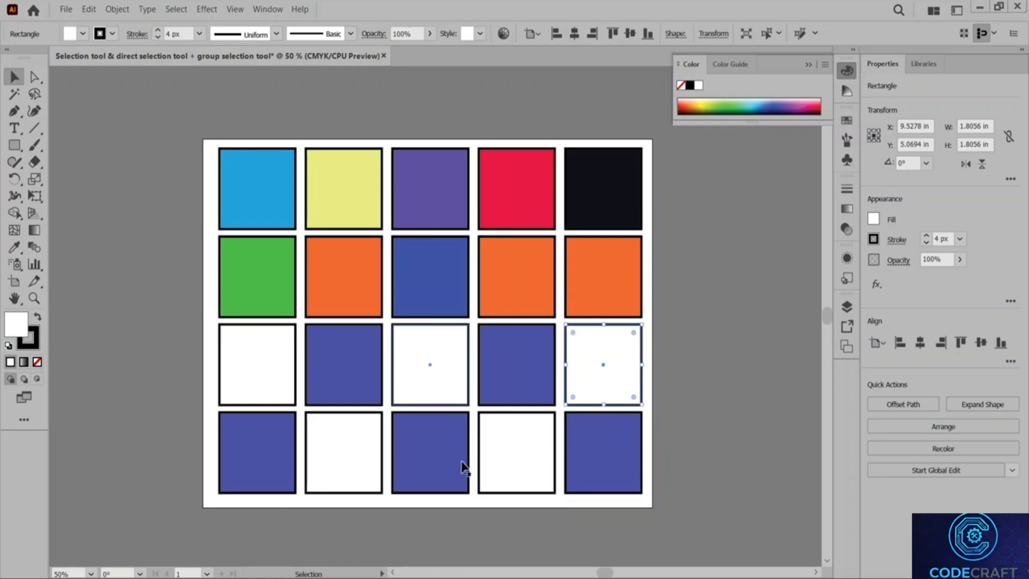
click(488, 466)
click(364, 474)
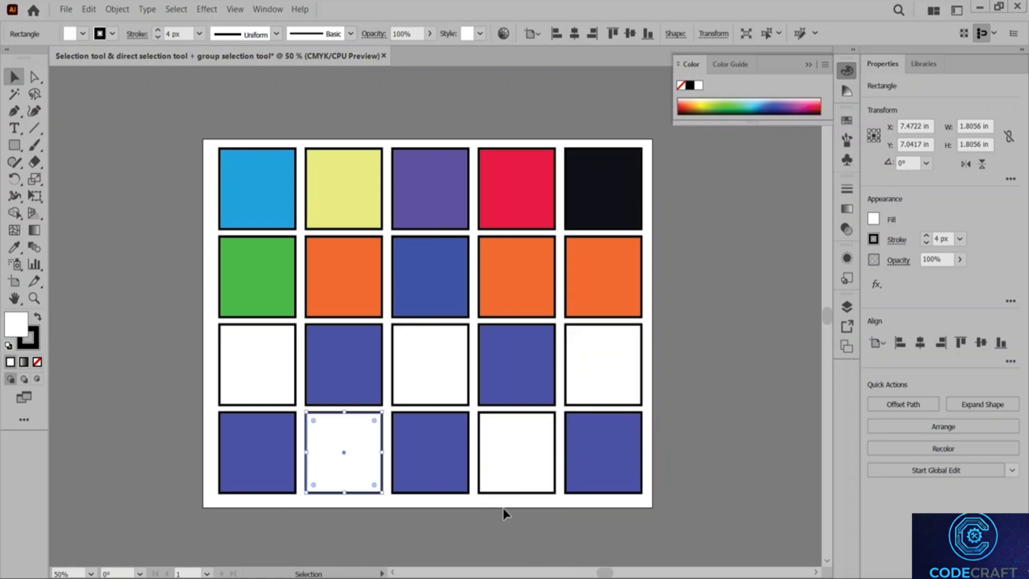
Step: Select the five remaining white squares in the two lower rows together, fill them with red and clear the selection
click(284, 380)
shift+click(356, 460)
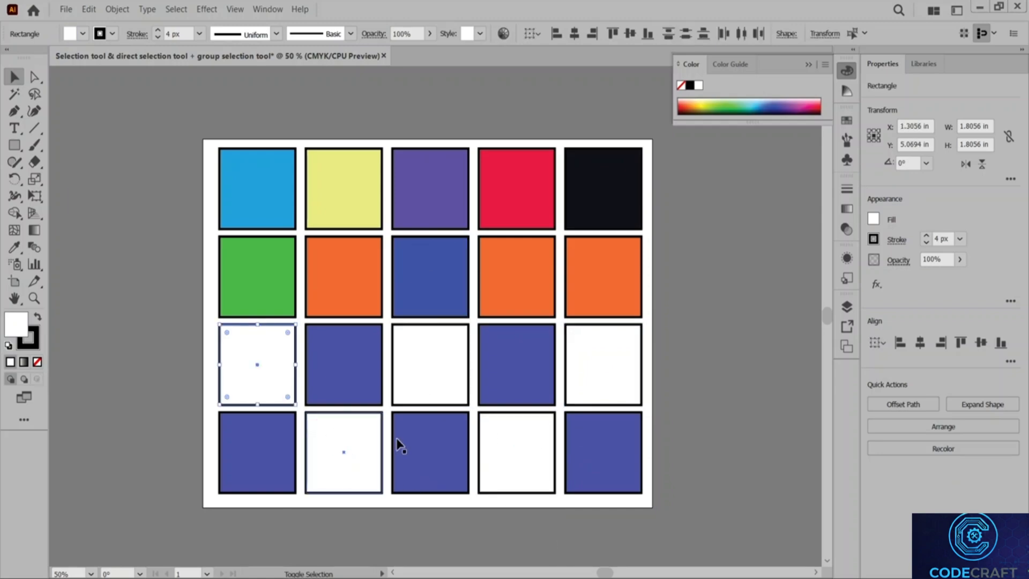
shift+click(432, 375)
shift+click(525, 435)
shift+click(622, 367)
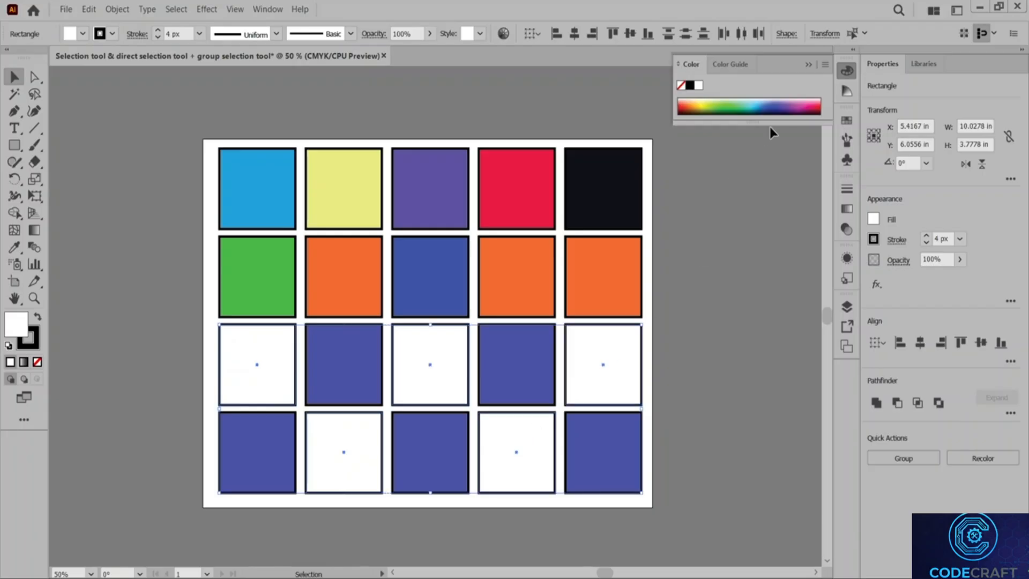
click(819, 101)
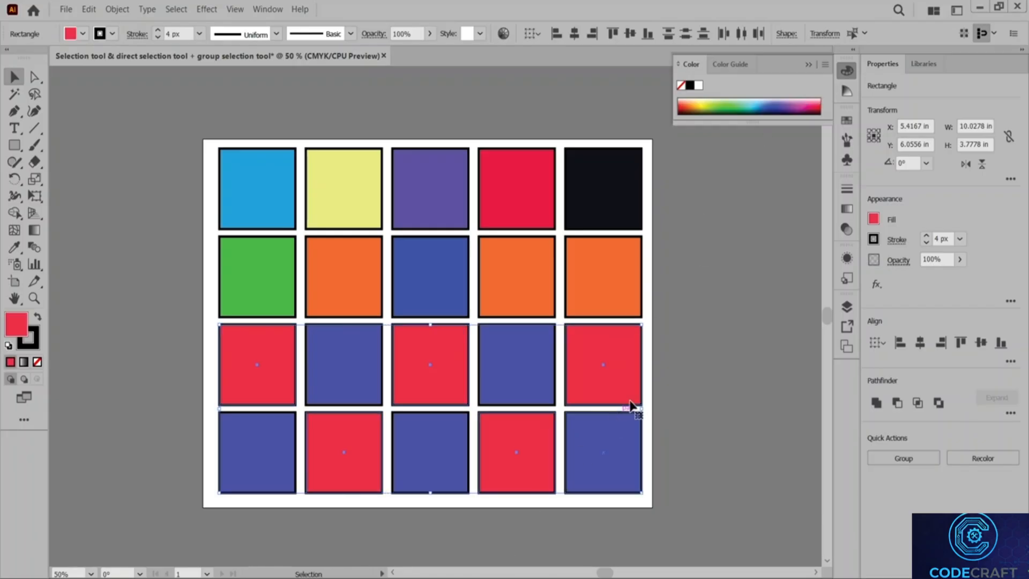
click(732, 351)
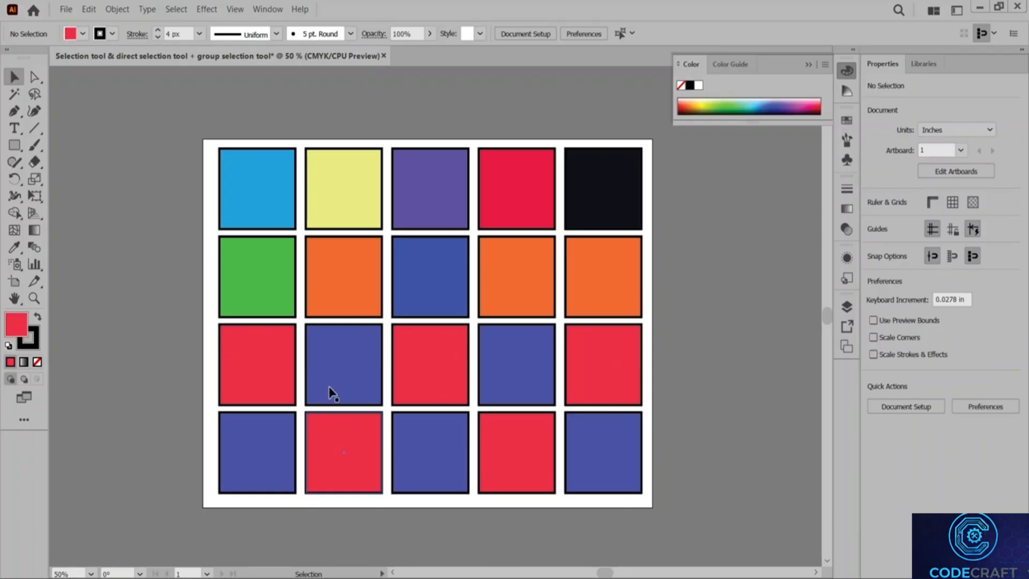
Step: Select the first and last squares of the top two rows together and fill them with near-black
click(270, 200)
shift+click(569, 175)
shift+click(597, 287)
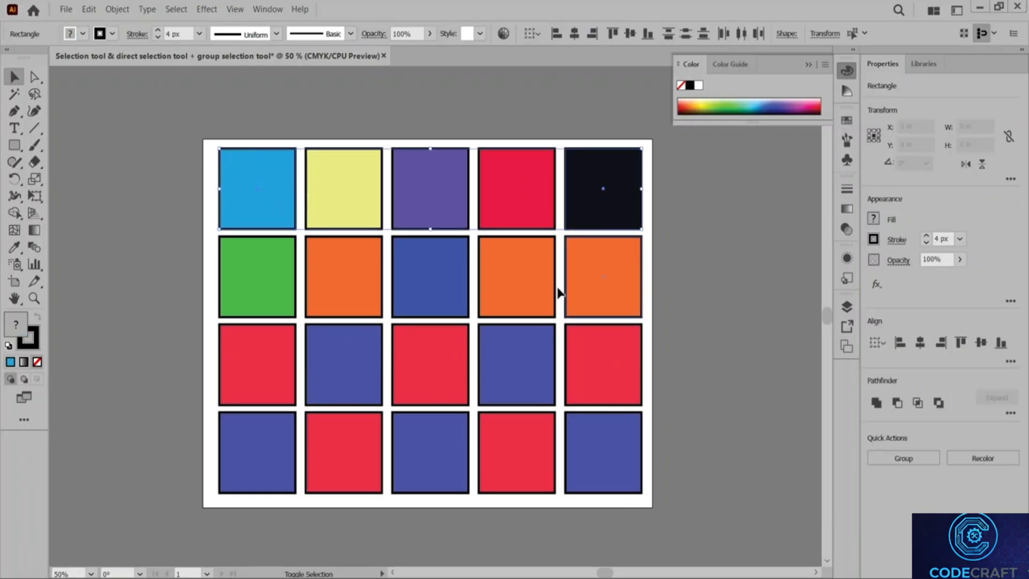
shift+click(262, 276)
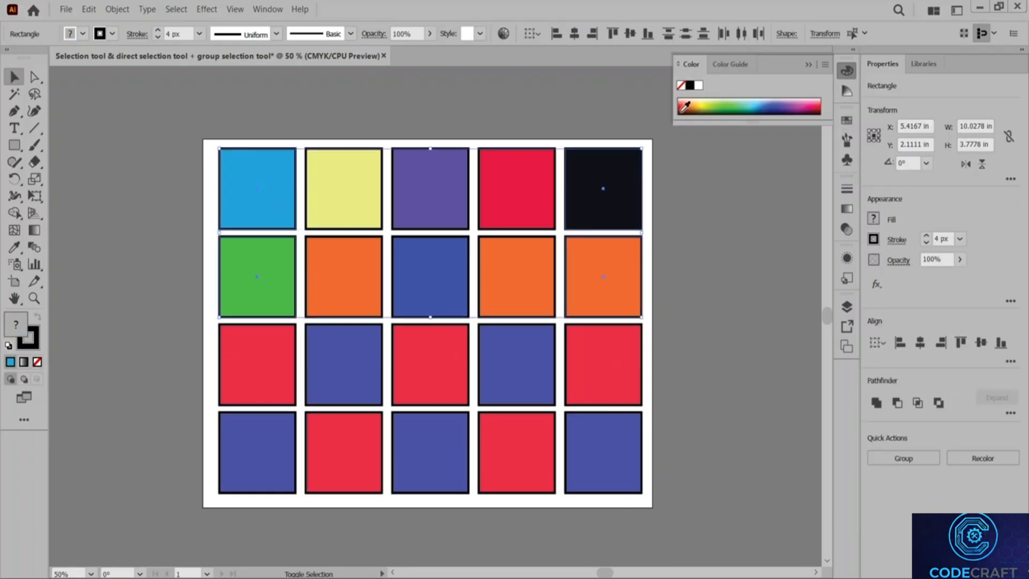
click(683, 110)
Step: Fill the second and fourth squares of the top row with bright yellow and clear the selection
click(498, 210)
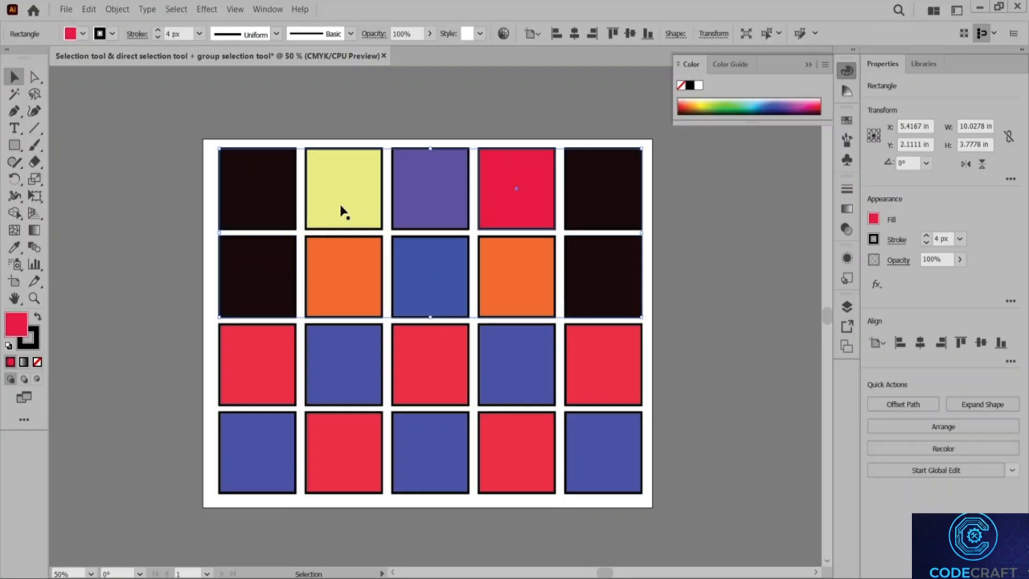
click(354, 207)
shift+click(542, 191)
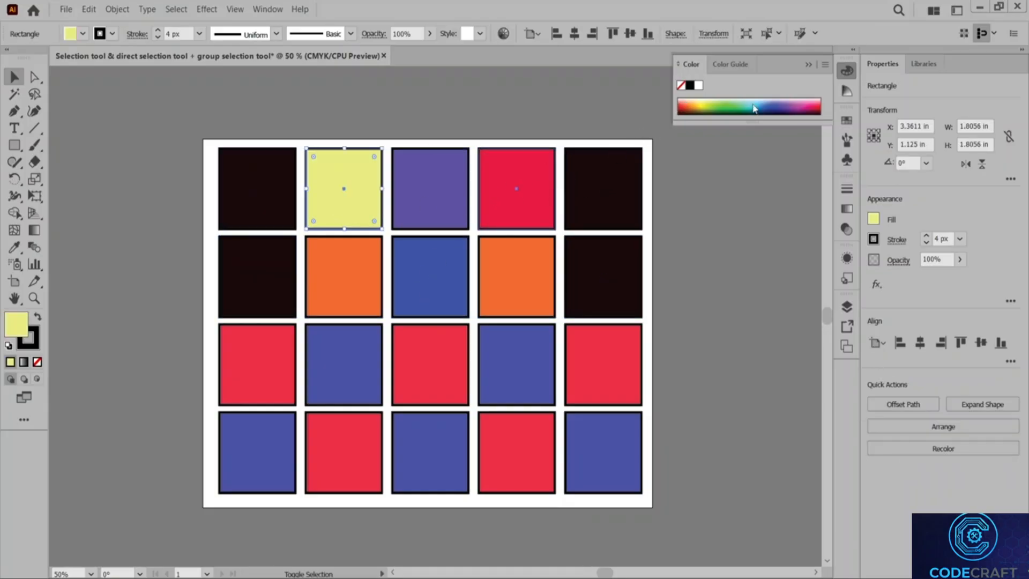
click(708, 98)
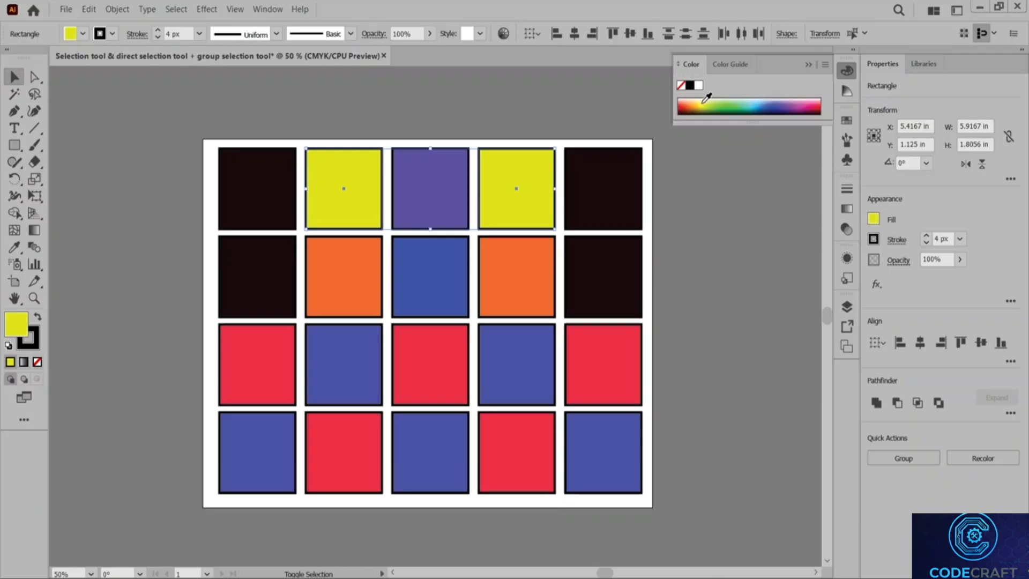
click(706, 269)
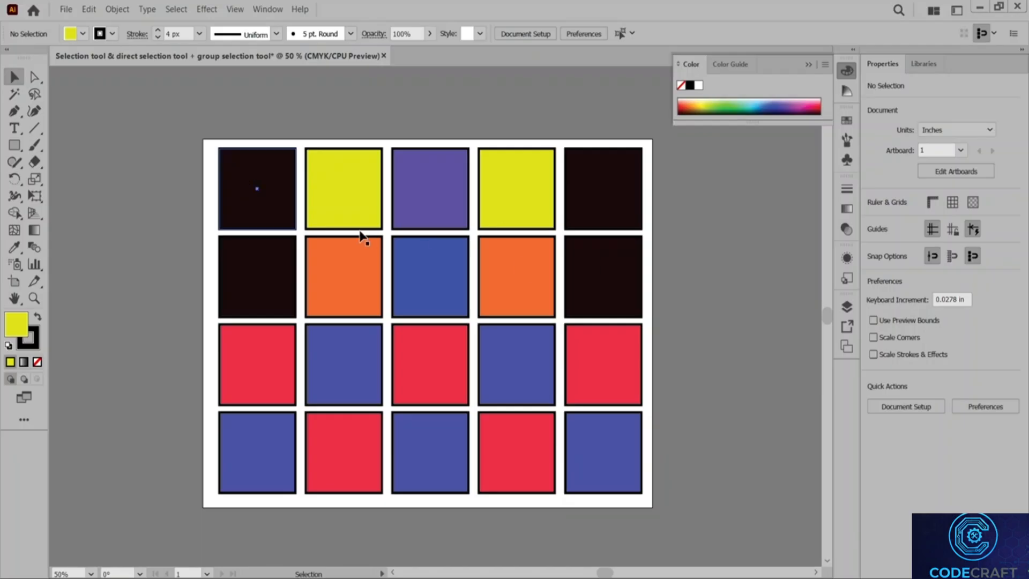
Step: Select every square in the grid and delete them all to empty the artboard
click(243, 174)
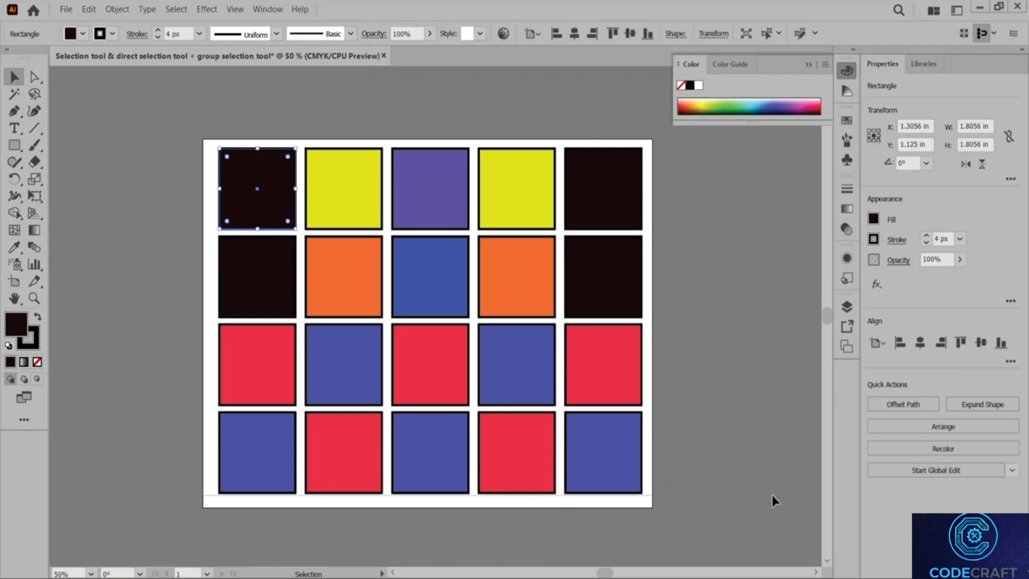
key(ctrl+a)
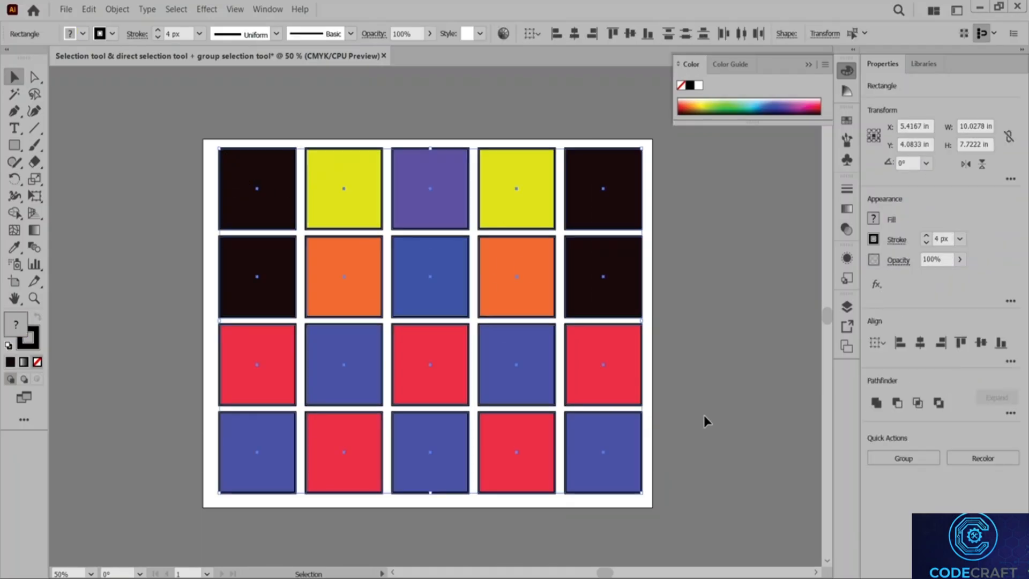
key(Delete)
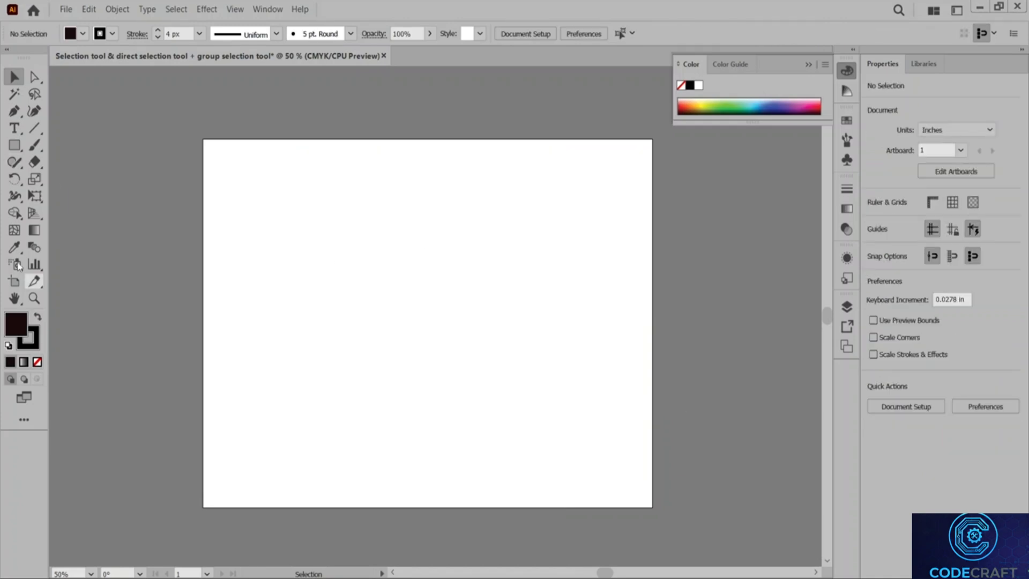
Step: Draw a rectangle about 6.24 in wide and 3.83 in high mid-artboard, using the default white fill and a black 10 px stroke
click(19, 146)
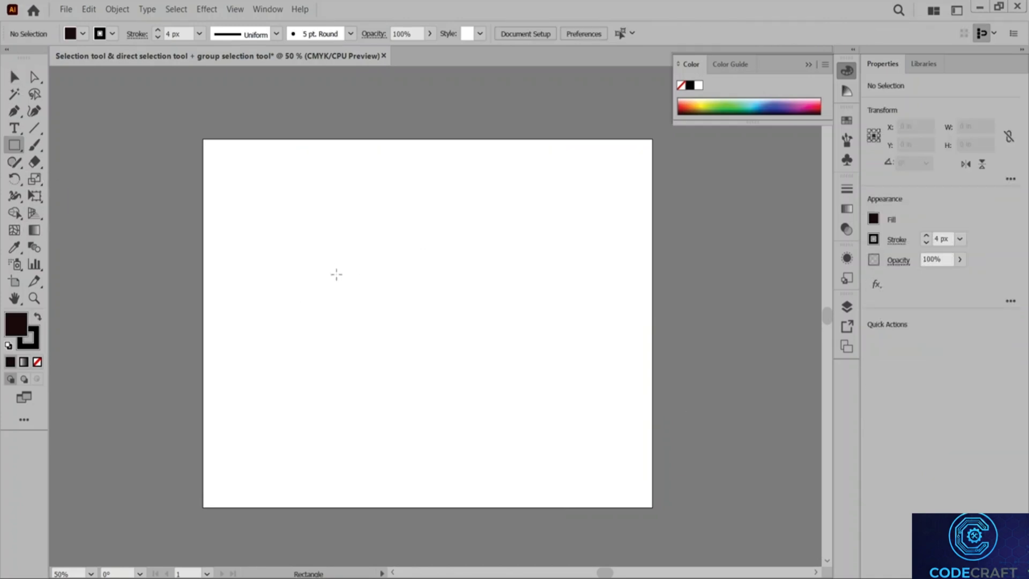
drag(315, 244, 556, 405)
key(Delete)
click(8, 346)
scroll(946, 239, up, 9)
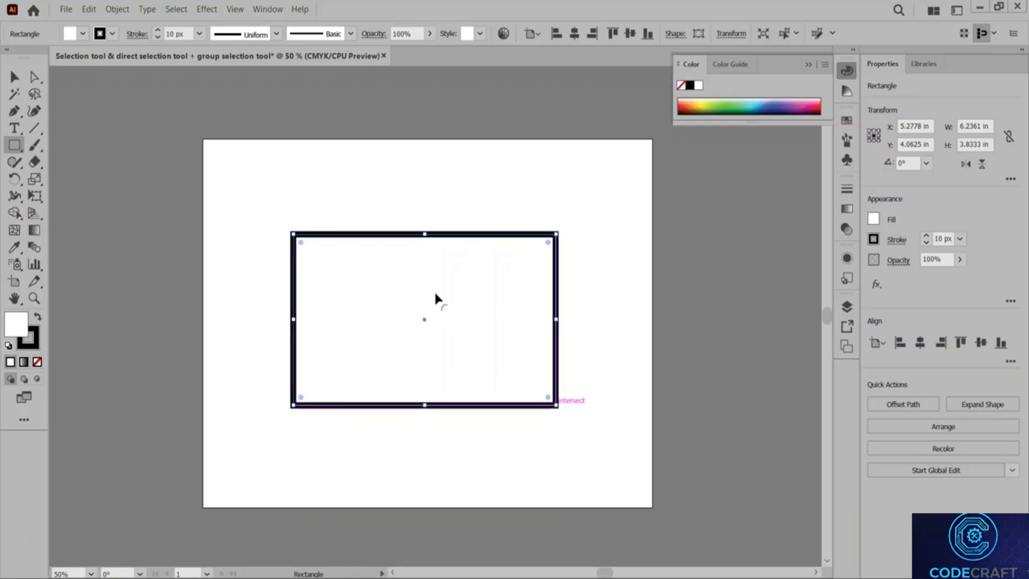
Step: Resize the rectangle by its top edge with the Selection tool to about 3.92 in high, shifting it slightly upward
click(15, 77)
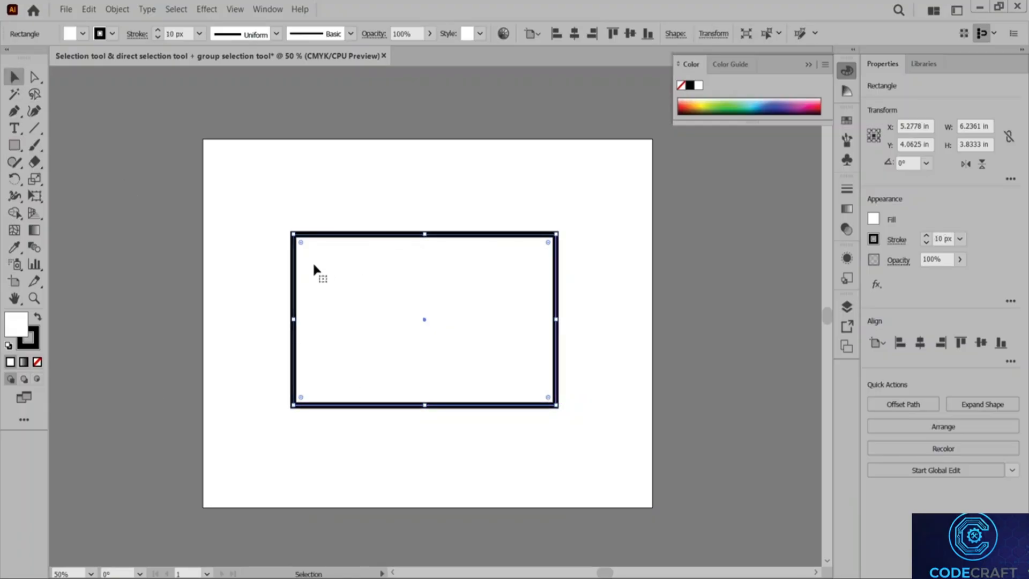
mouse_move(426, 234)
mouse_down()
mouse_move(419, 193)
mouse_move(423, 219)
mouse_up()
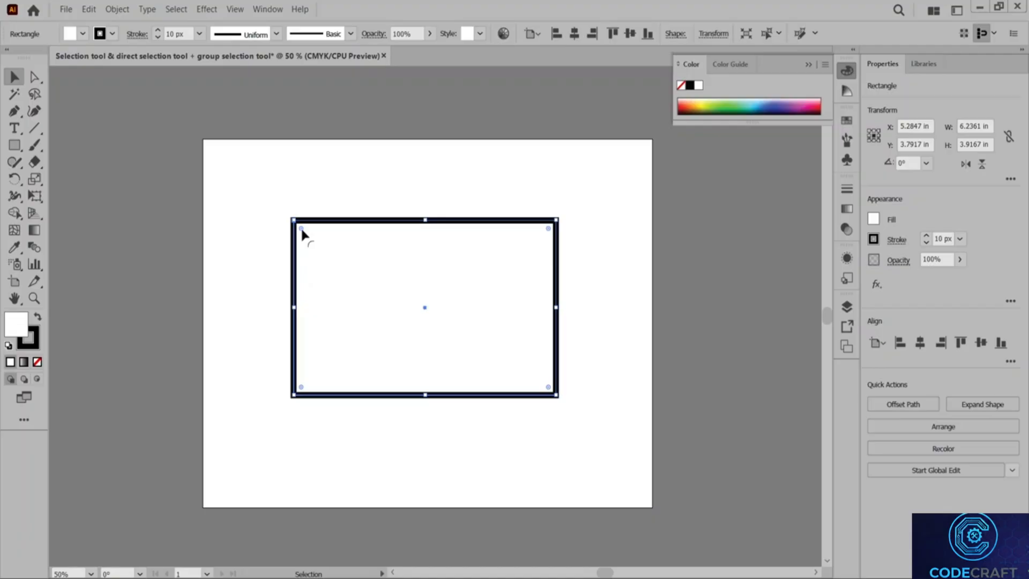
Step: Show the rectangle's transform properties from its top-left corner widget, shift the floating window aside and close it
mouse_move(300, 228)
mouse_down()
mouse_move(350, 257)
mouse_move(404, 317)
mouse_move(291, 215)
mouse_up()
double_click(300, 225)
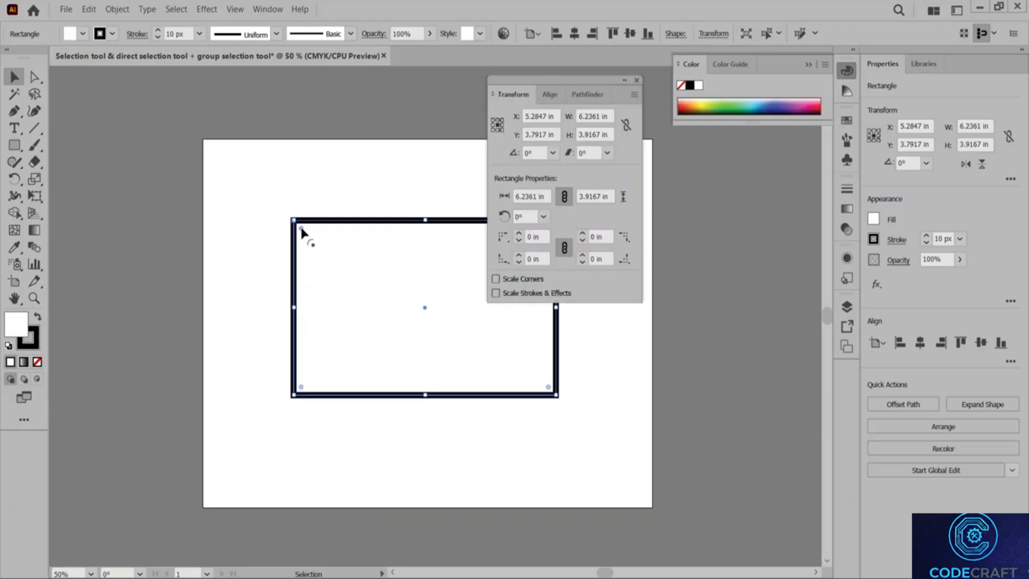
drag(555, 83, 491, 83)
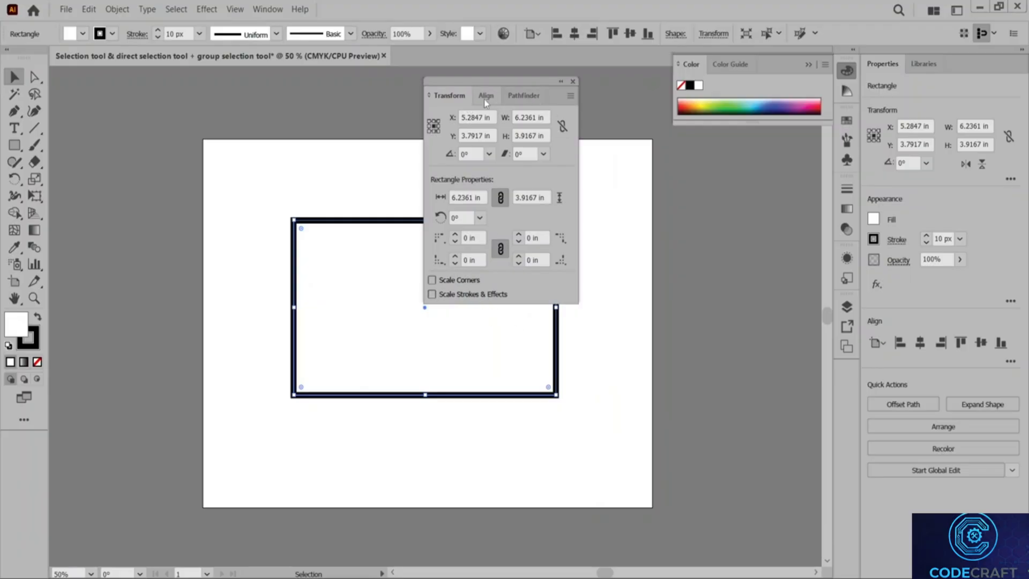
click(573, 81)
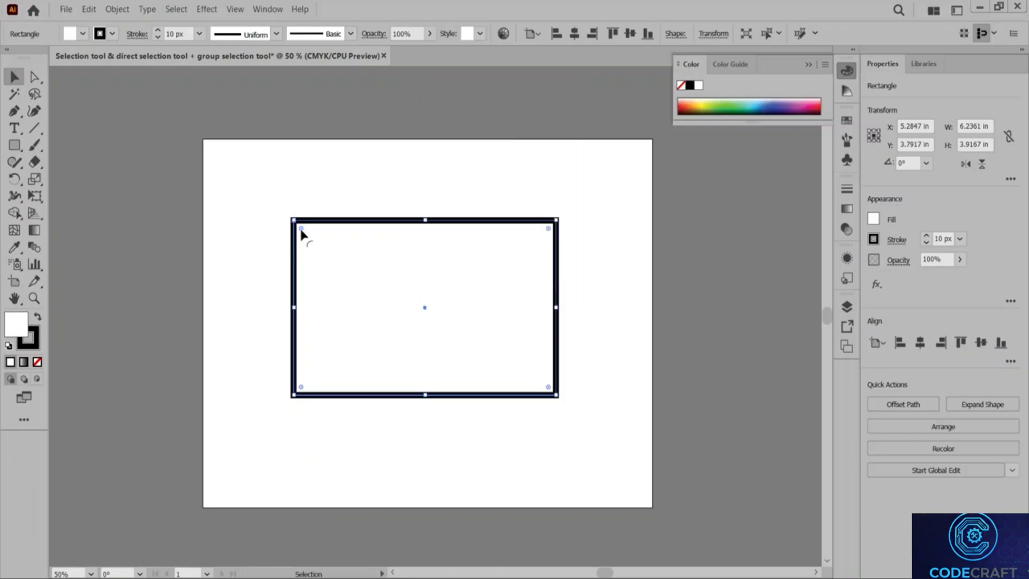
Step: Bring back the rectangle's transform properties, look through the Align, Pathfinder and additional transform options, and close them
key(shift+F8)
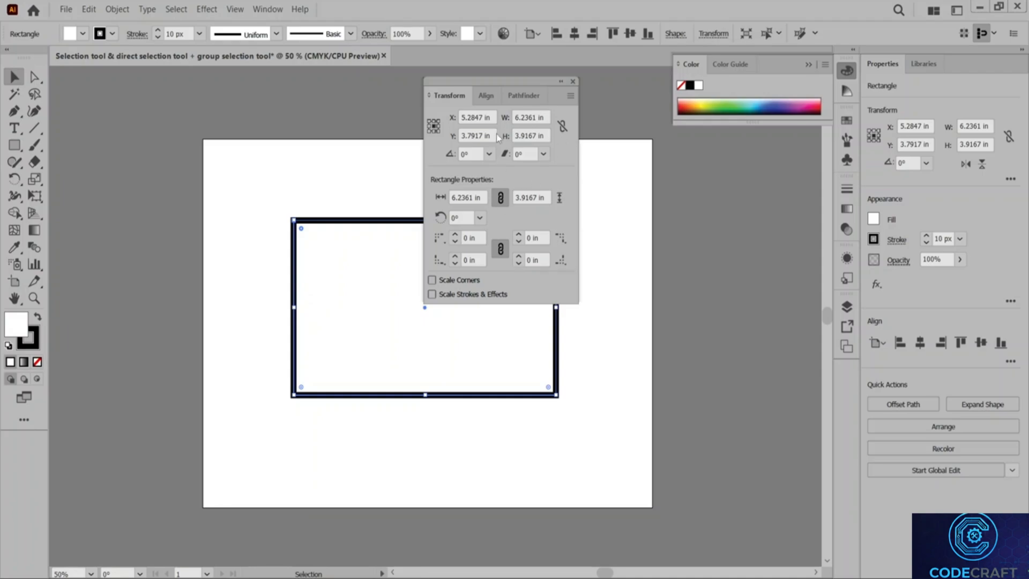
click(486, 96)
click(522, 97)
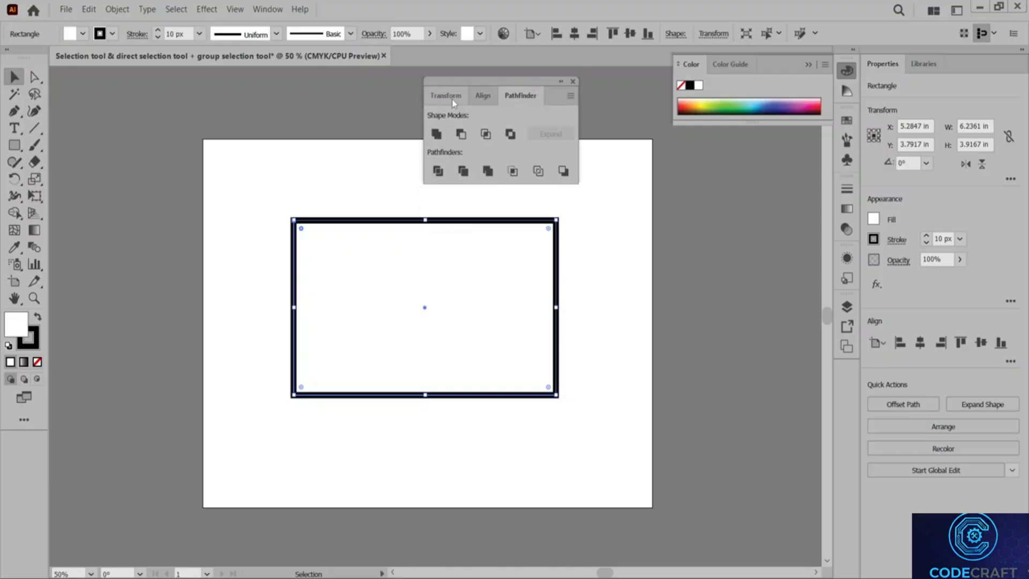
click(450, 97)
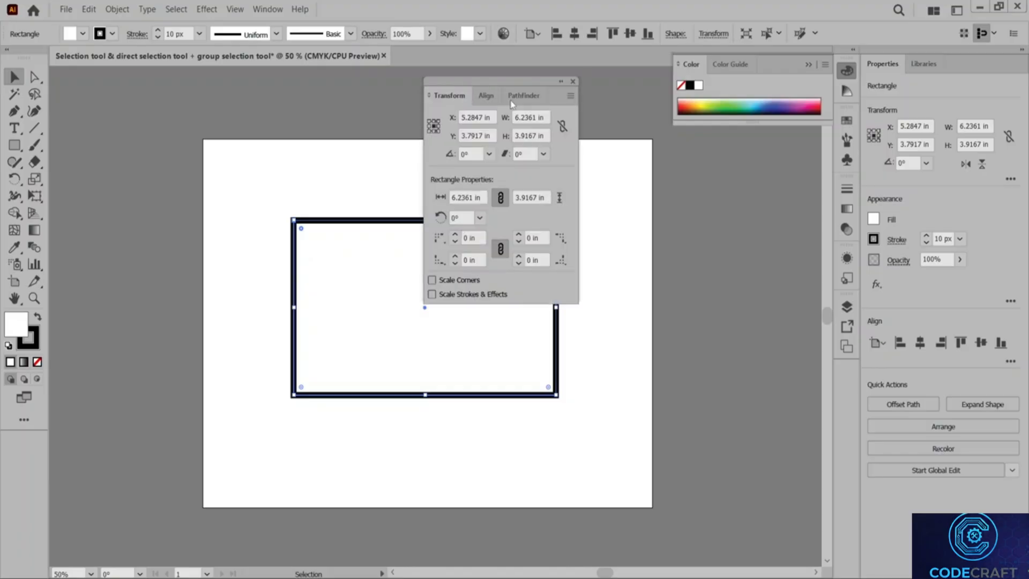
click(571, 96)
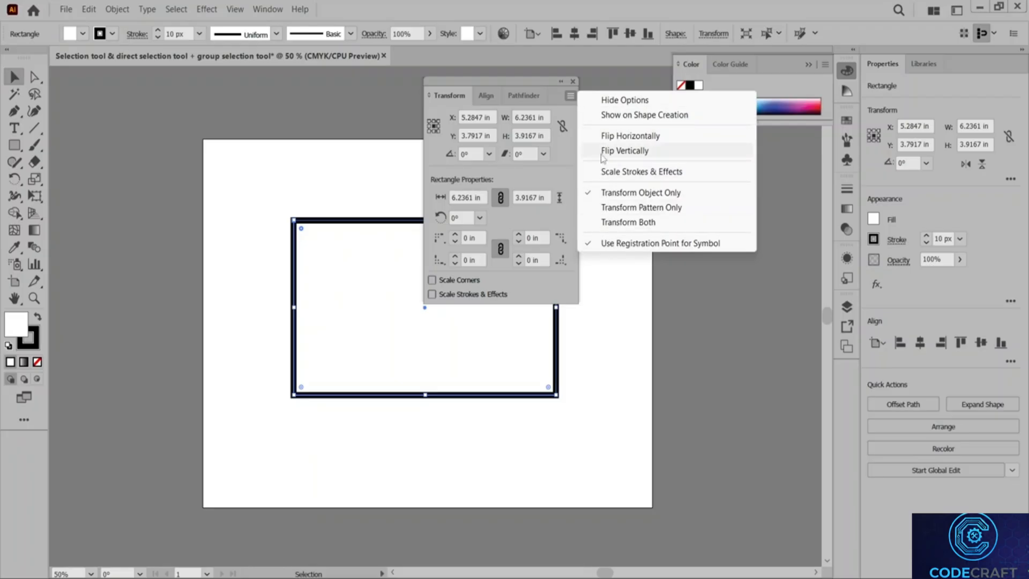
click(567, 99)
click(573, 81)
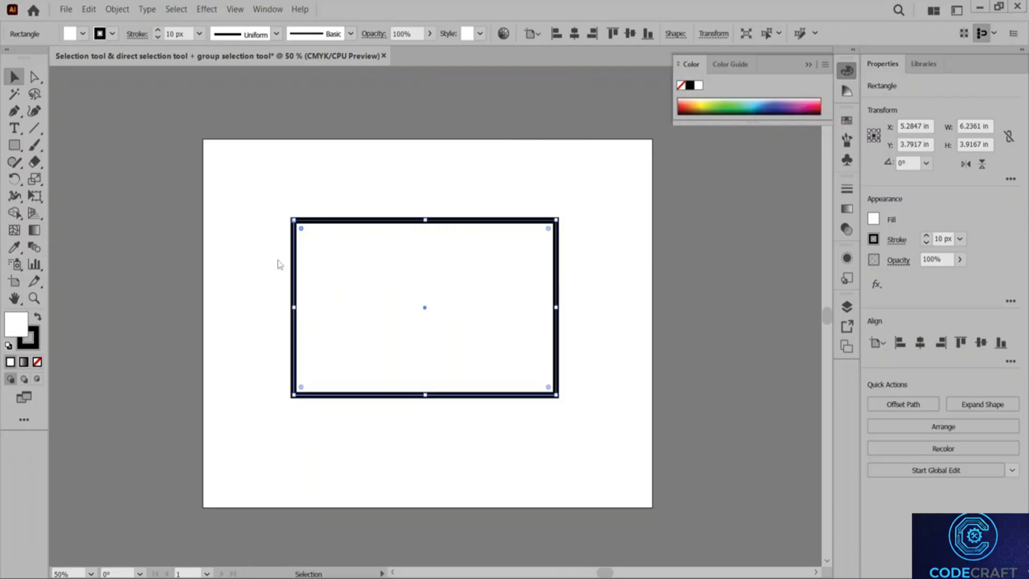
key(shift+F8)
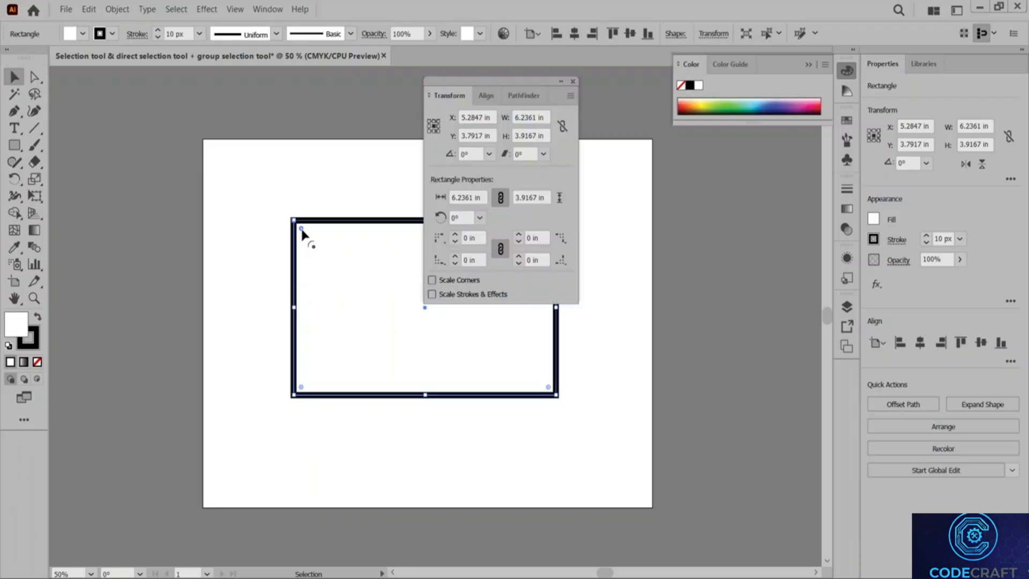
click(573, 81)
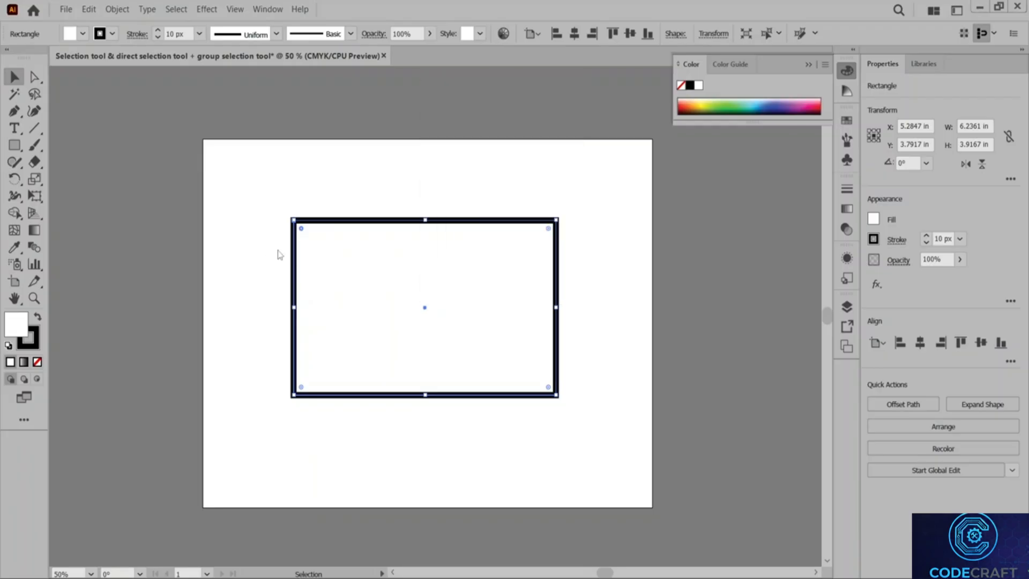
Step: Round the rectangle's top-left corner to about 0.489 in and try the inverted round and chamfer styles before restoring the round style
drag(301, 227, 314, 241)
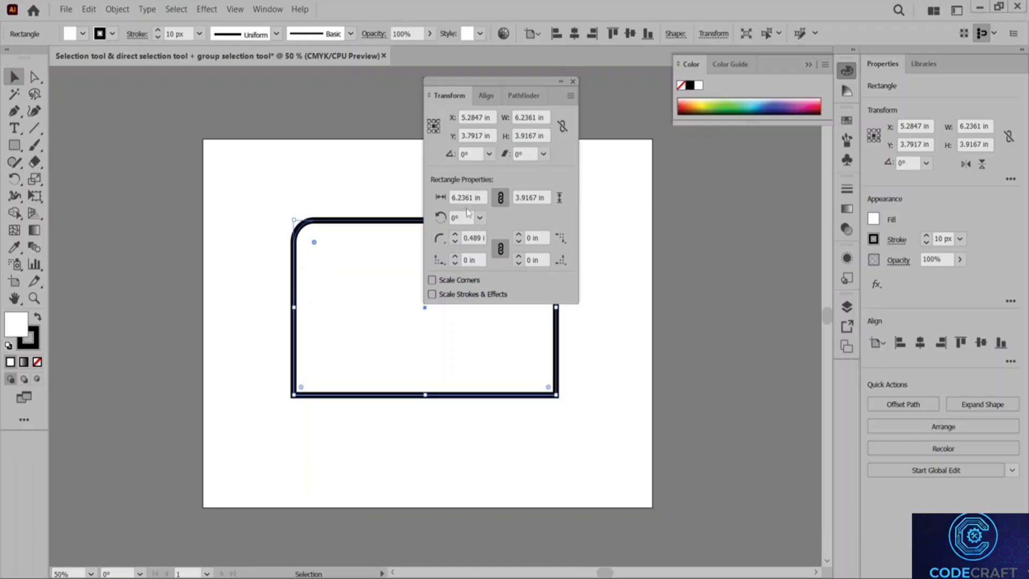
click(440, 239)
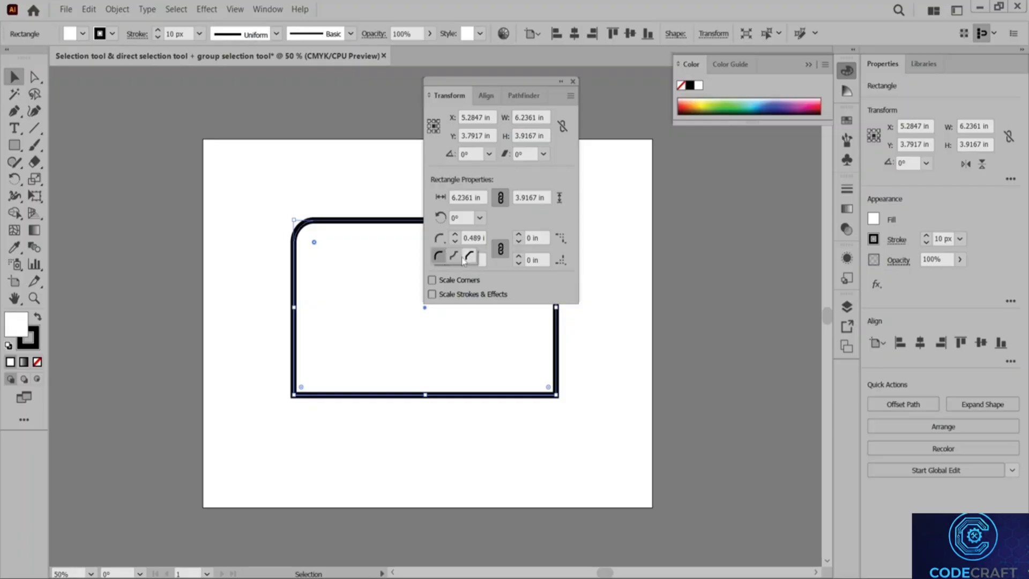
click(454, 255)
click(440, 239)
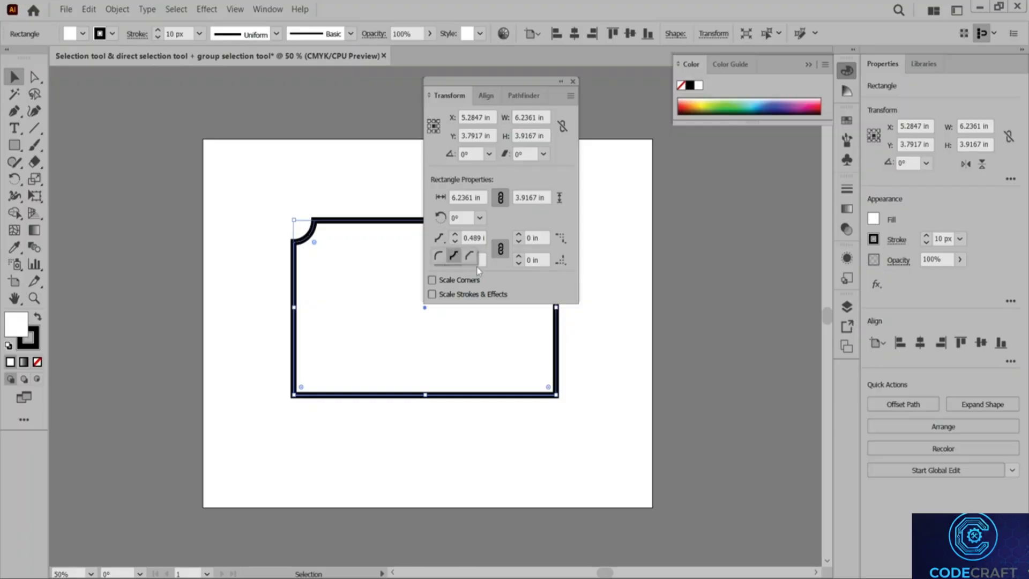
click(472, 257)
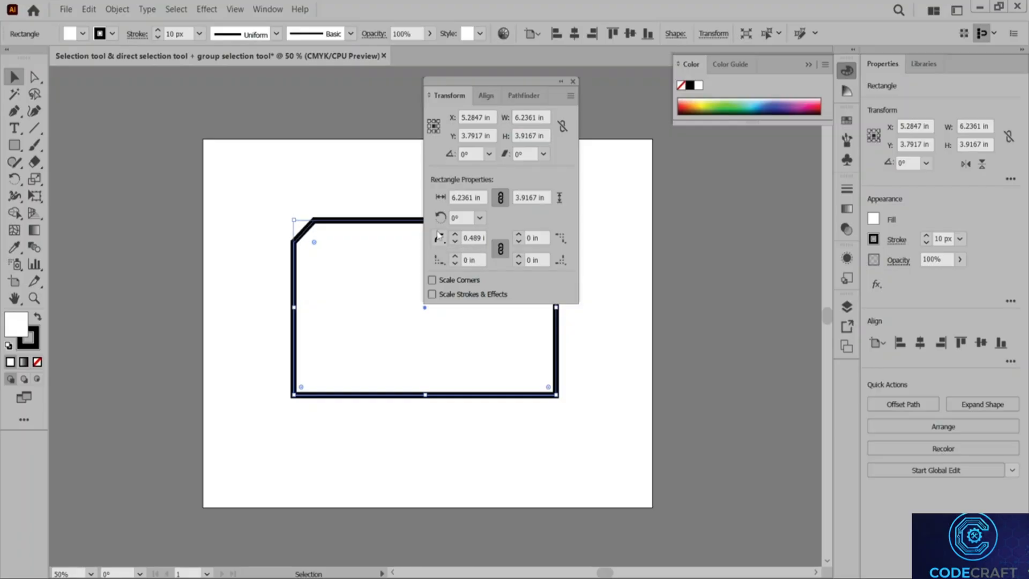
click(439, 239)
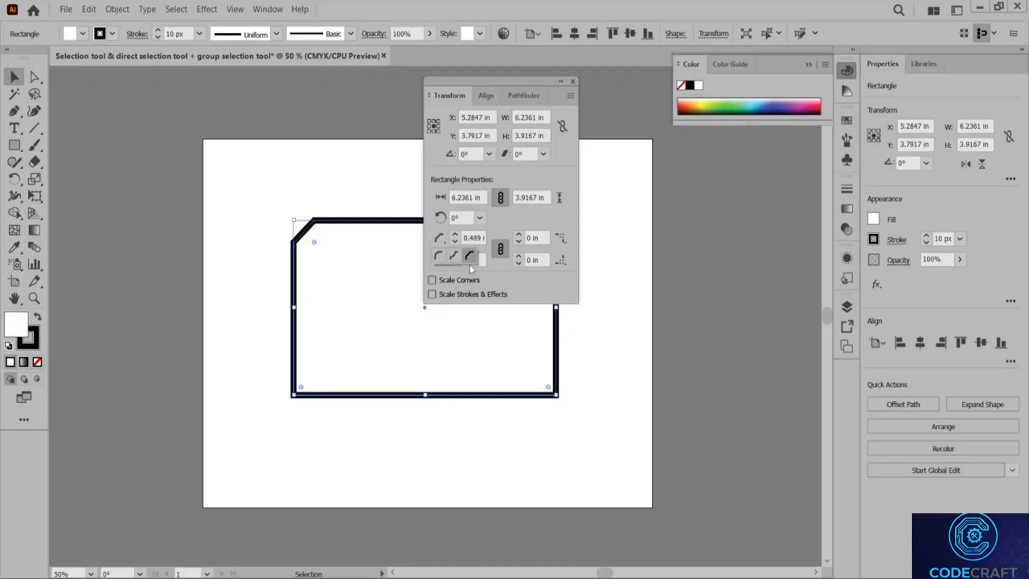
click(443, 261)
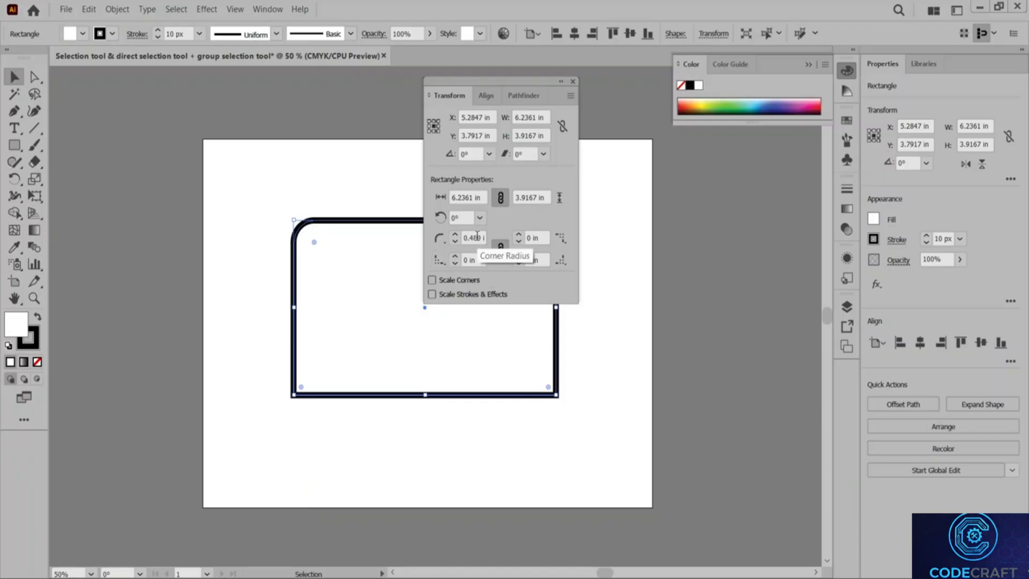
Step: Try larger linked corner radii of more than 1 in on the rectangle and bring all four back to 0 in
scroll(473, 237, up, 6)
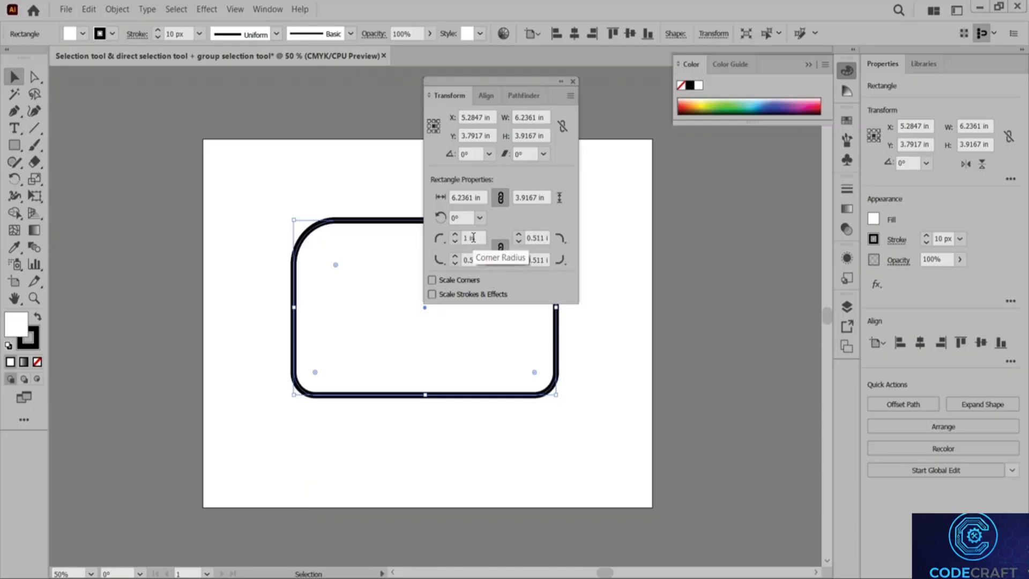
scroll(473, 237, up, 2)
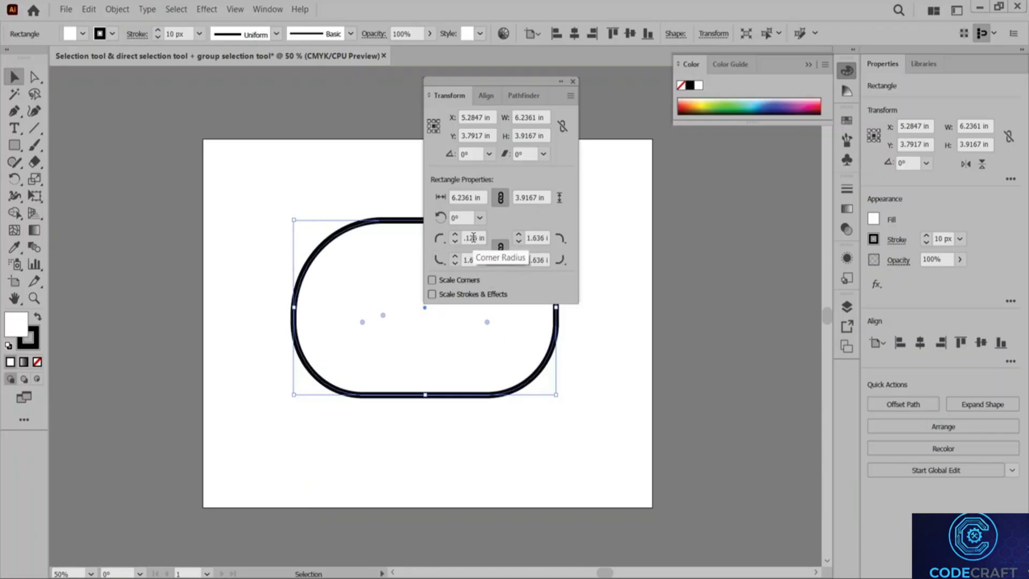
scroll(474, 238, down, 3)
scroll(473, 238, down, 6)
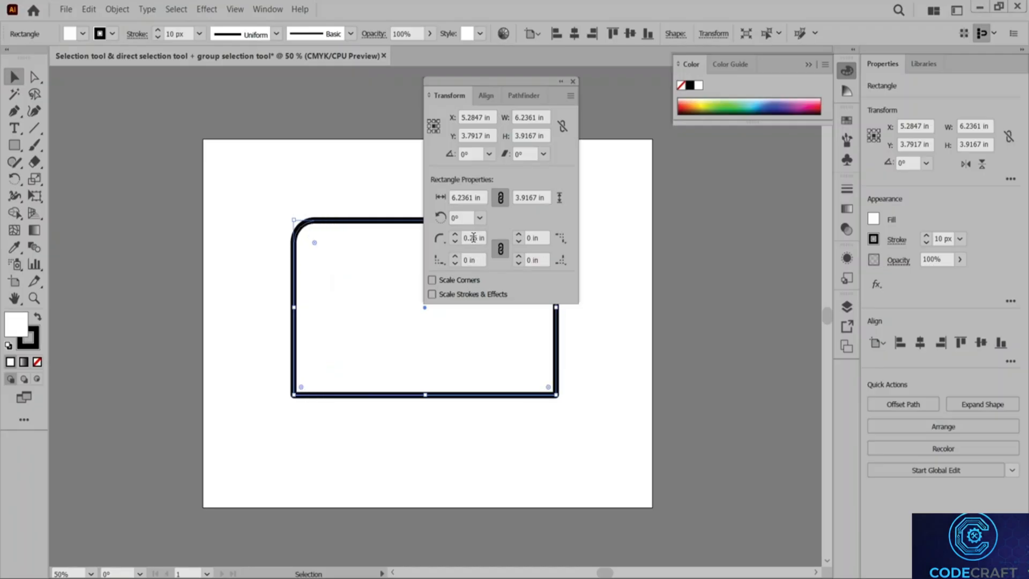
scroll(473, 238, down, 1)
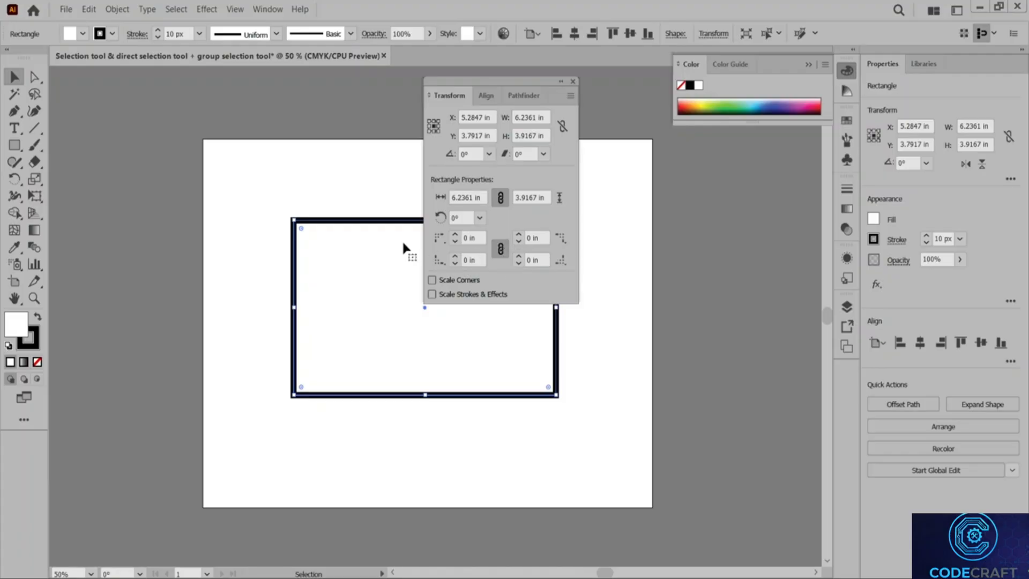
Step: Set all four linked corner radii of the rectangle to 0.25 in and unlink the corner radius values
click(441, 239)
click(501, 248)
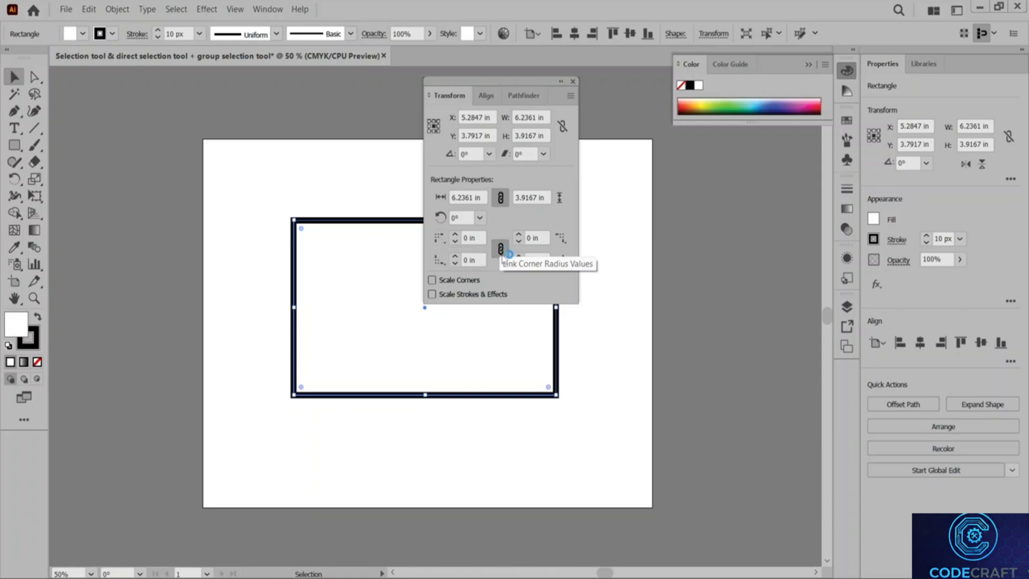
scroll(471, 240, up, 2)
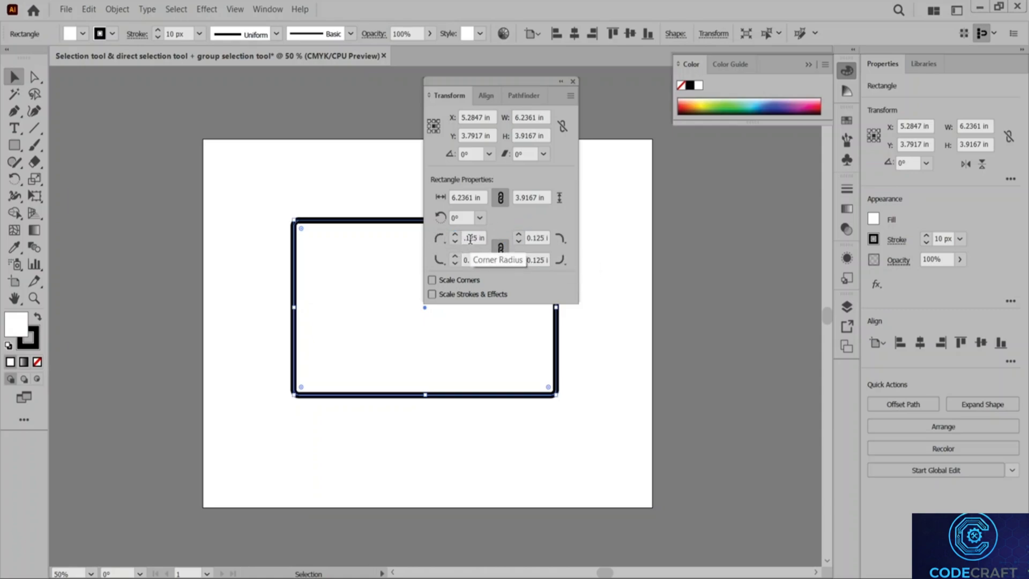
click(503, 252)
click(503, 252)
click(503, 253)
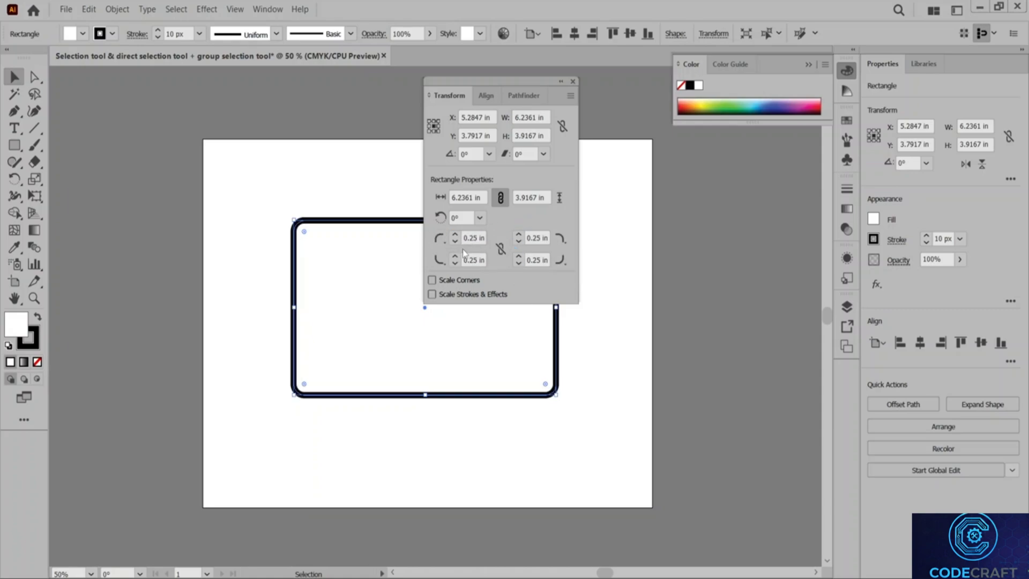
Step: Vary only the top-left corner's radius, finish it at 0 in, and link the corner radius values again
scroll(468, 236, up, 10)
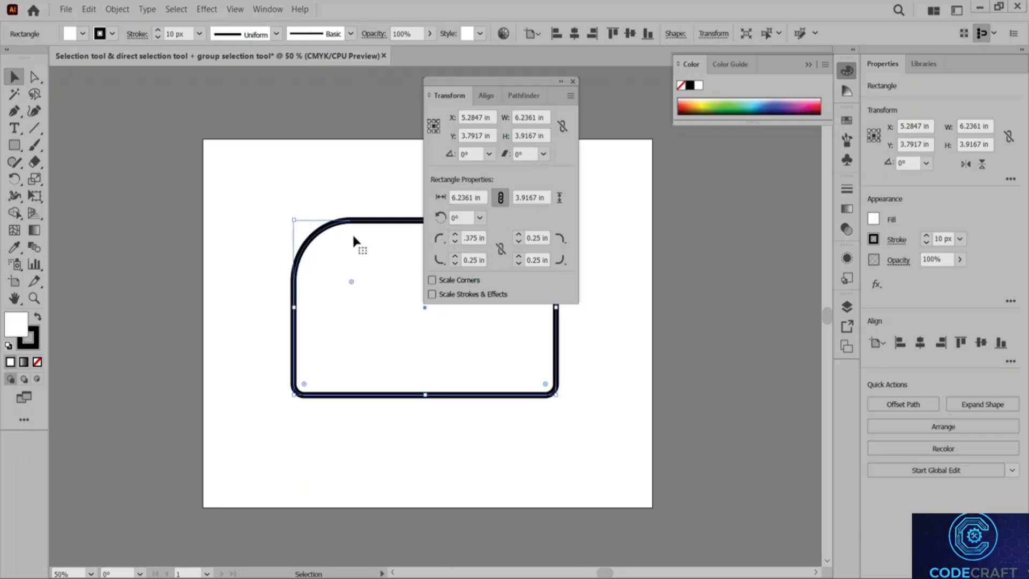
scroll(470, 236, down, 4)
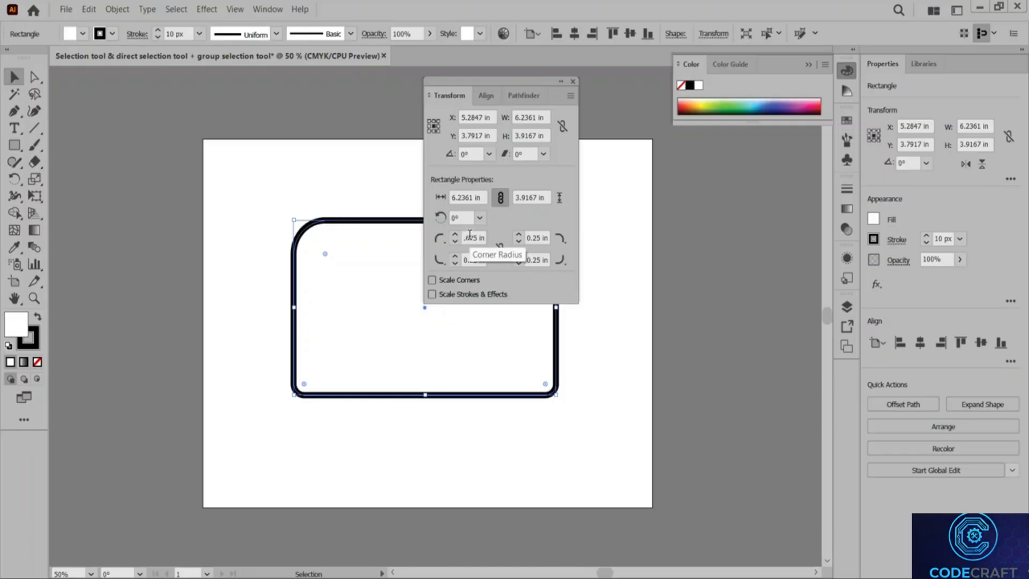
click(504, 249)
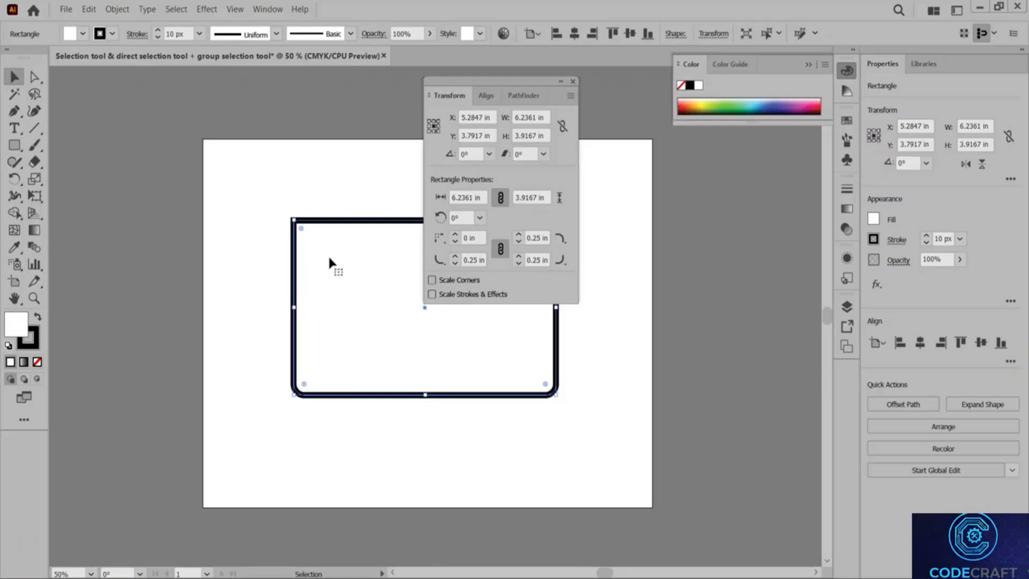
Step: Rotate the rectangle to 30° and set its rotation back to 0°
click(490, 154)
click(514, 185)
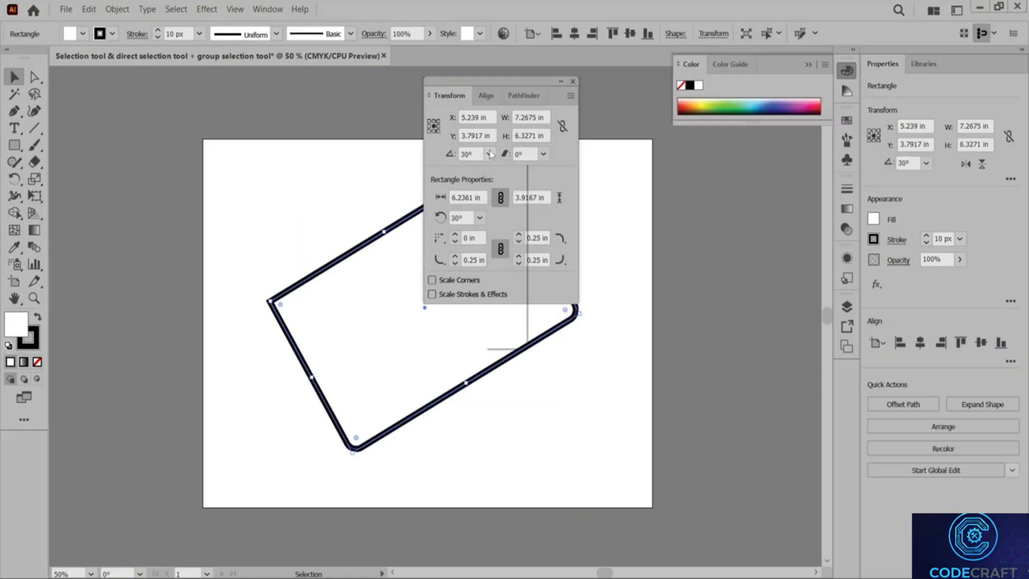
click(490, 154)
click(501, 169)
Step: Try shearing the rectangle into a slanted parallelogram and undo the shear
click(544, 154)
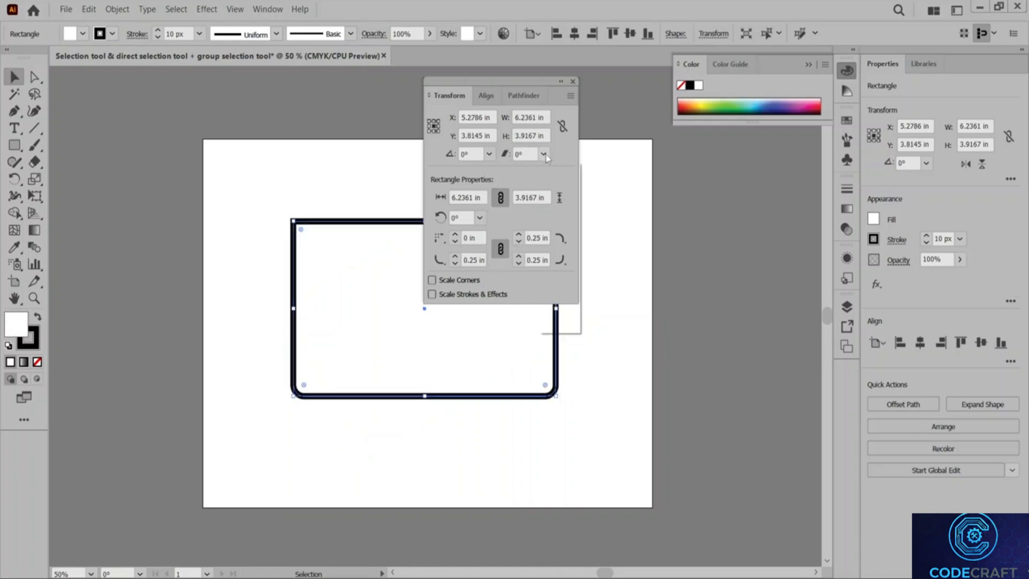
click(561, 175)
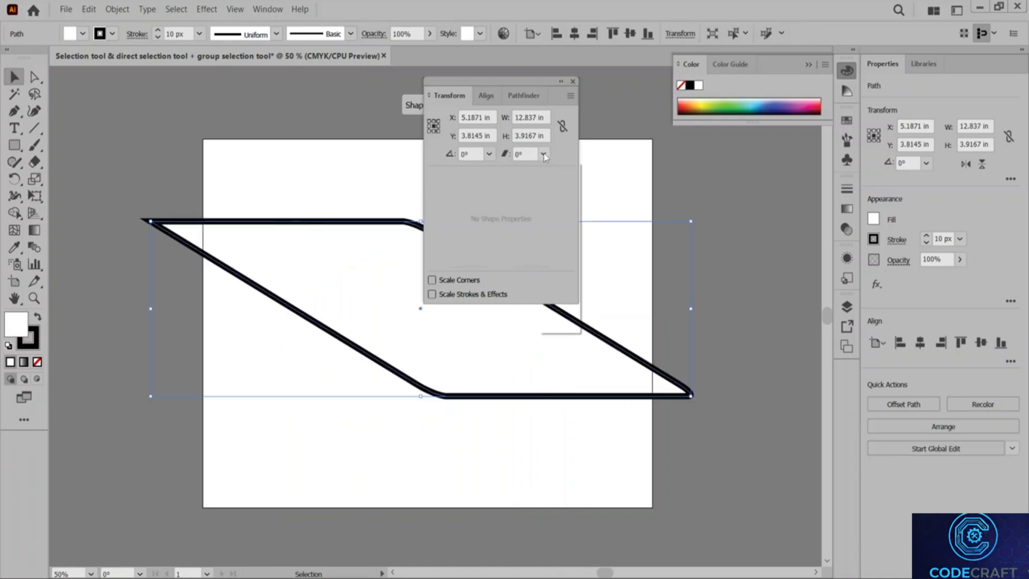
click(544, 154)
click(562, 295)
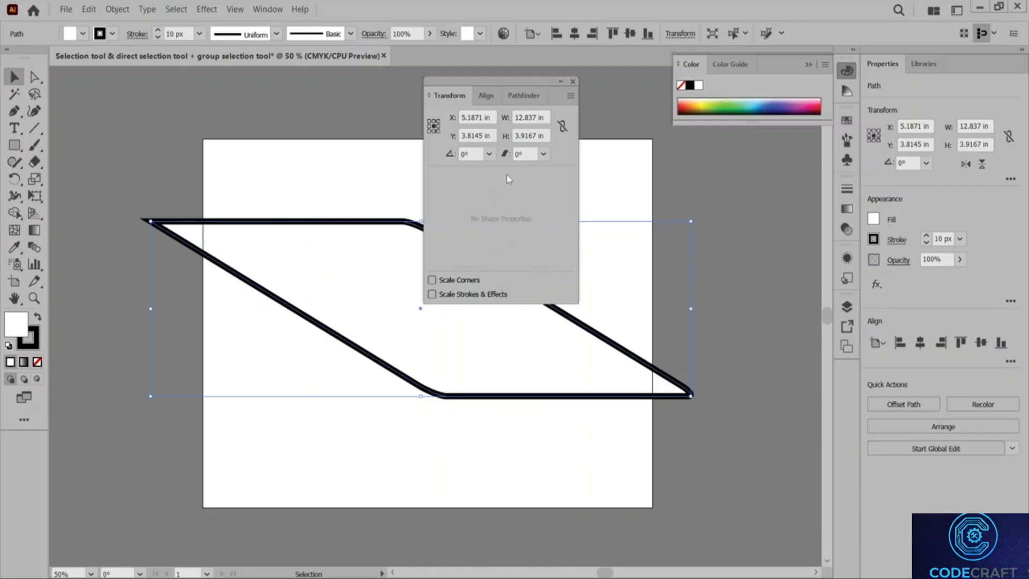
key(ctrl+z)
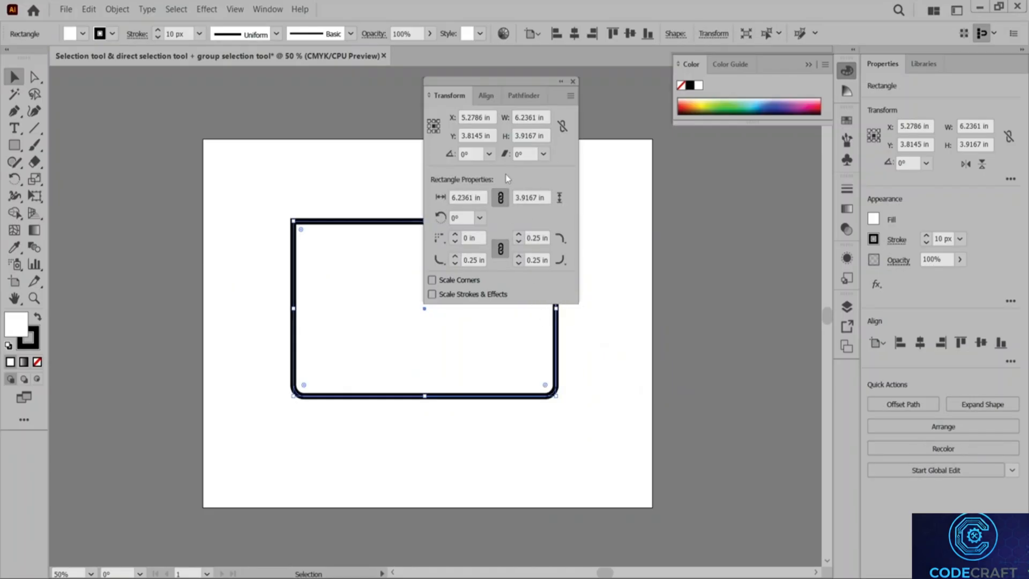
Step: Enable Scale Corners and Scale Strokes & Effects for the rectangle and close its transform properties
click(435, 280)
click(462, 293)
click(572, 81)
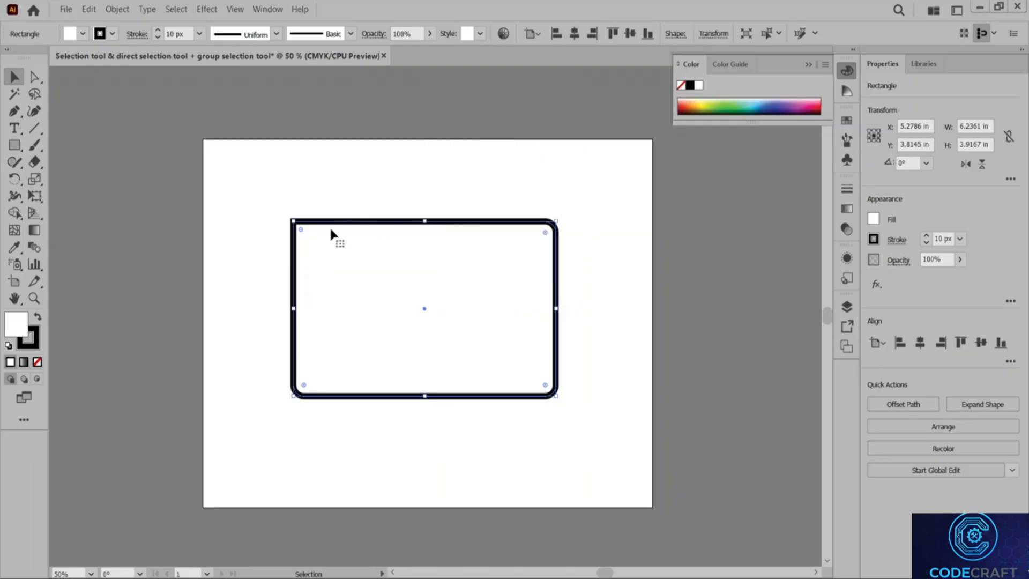
Step: Round all four corners of the rectangle strongly and scale it down to about 0.74 in wide and 0.62 in high
drag(303, 231, 455, 340)
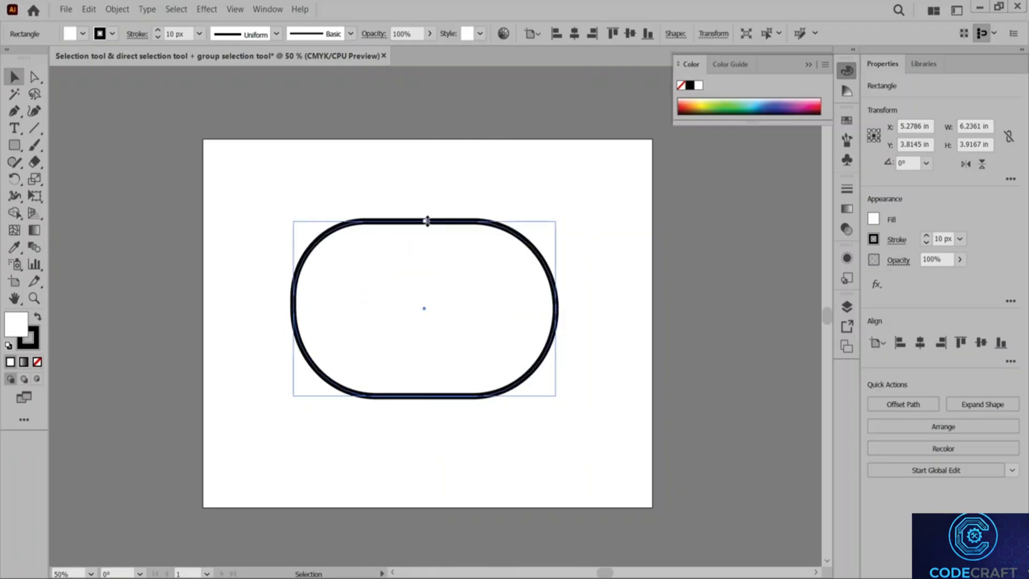
drag(425, 221, 425, 355)
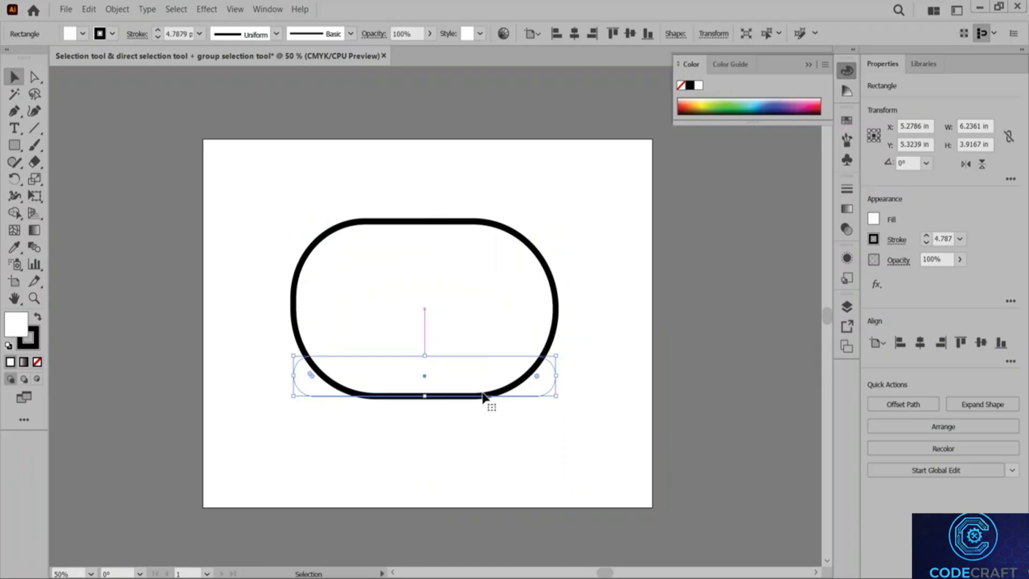
click(553, 395)
drag(293, 356, 326, 332)
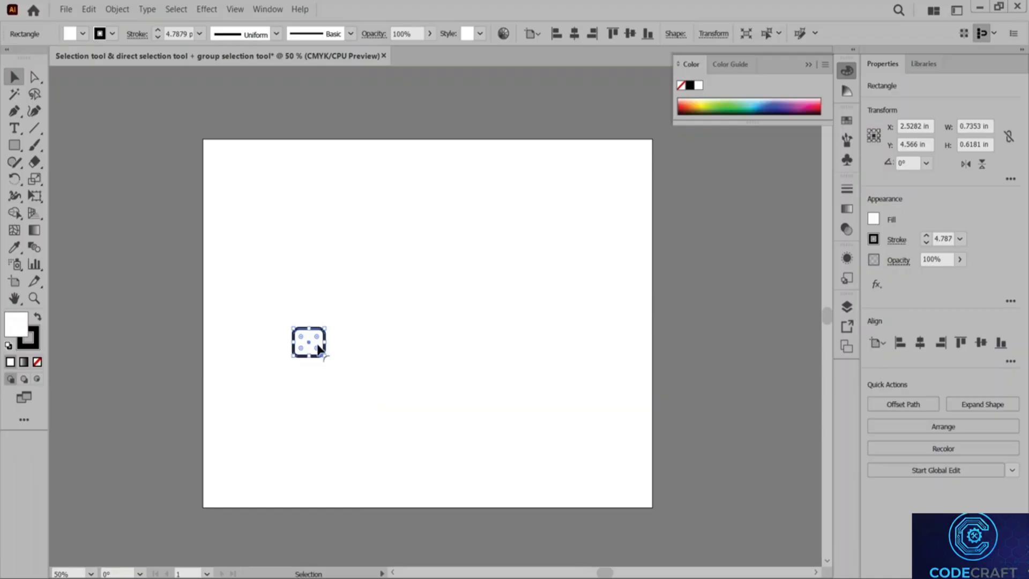
Step: Undo the rectangle's recent scaling, strong corner rounding and rotation changes until it is large and upright with slightly rounded corners
scroll(317, 344, up, 4)
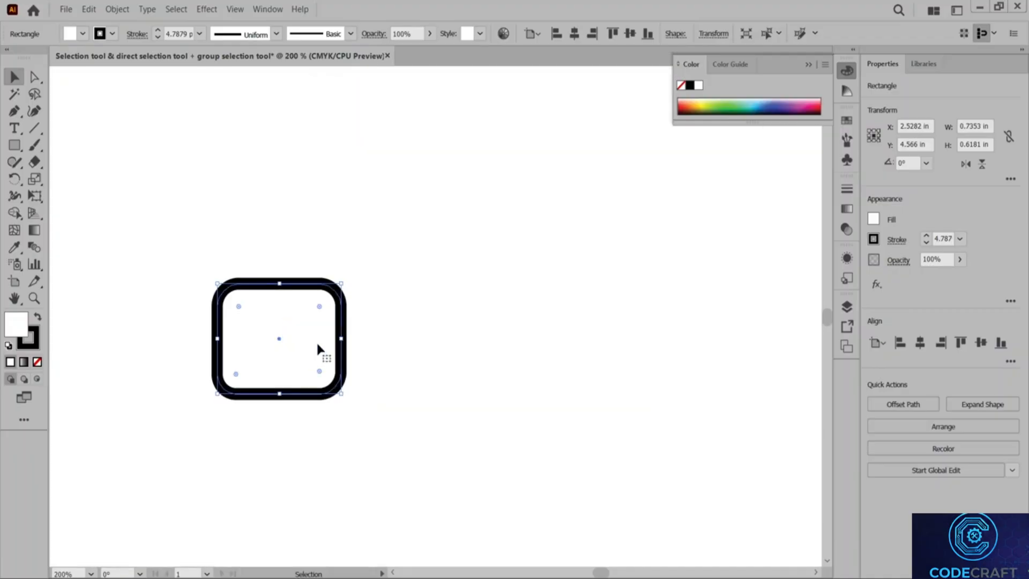
scroll(317, 344, down, 5)
scroll(348, 349, up, 2)
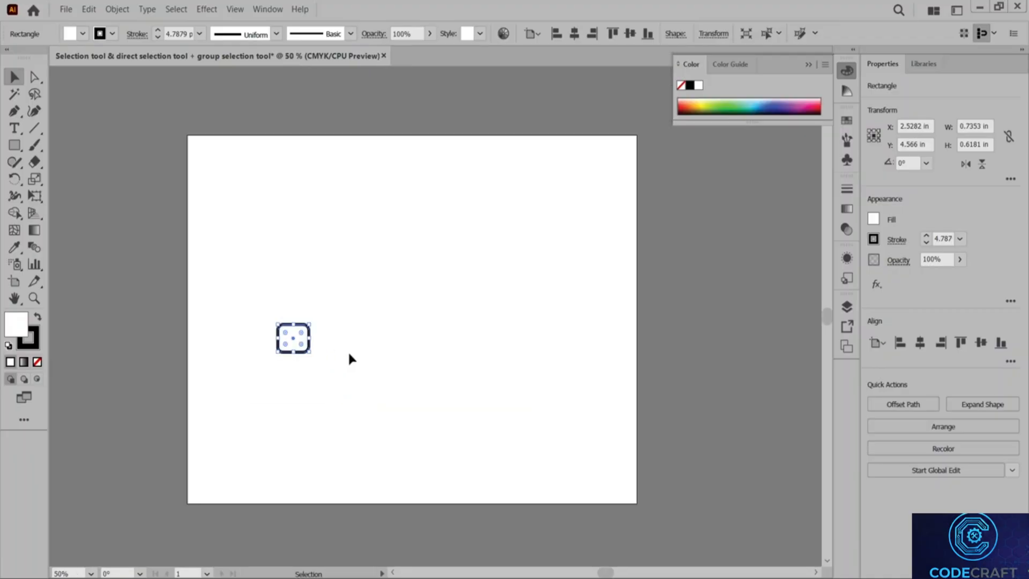
key(ctrl+z)
key(ctrl+z)
key(ctrl+z)
key(ctrl+z)
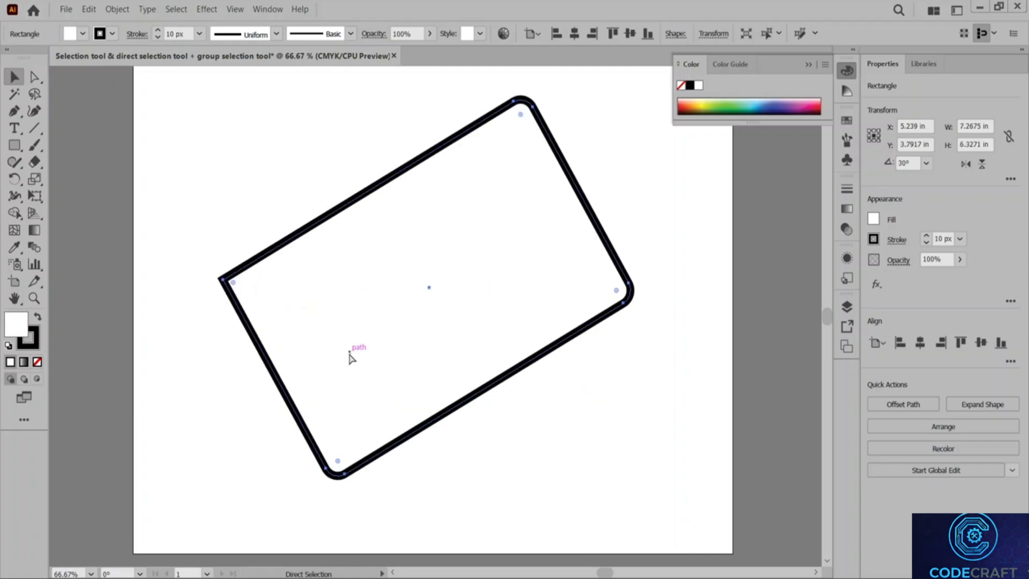
key(ctrl+z)
key(v)
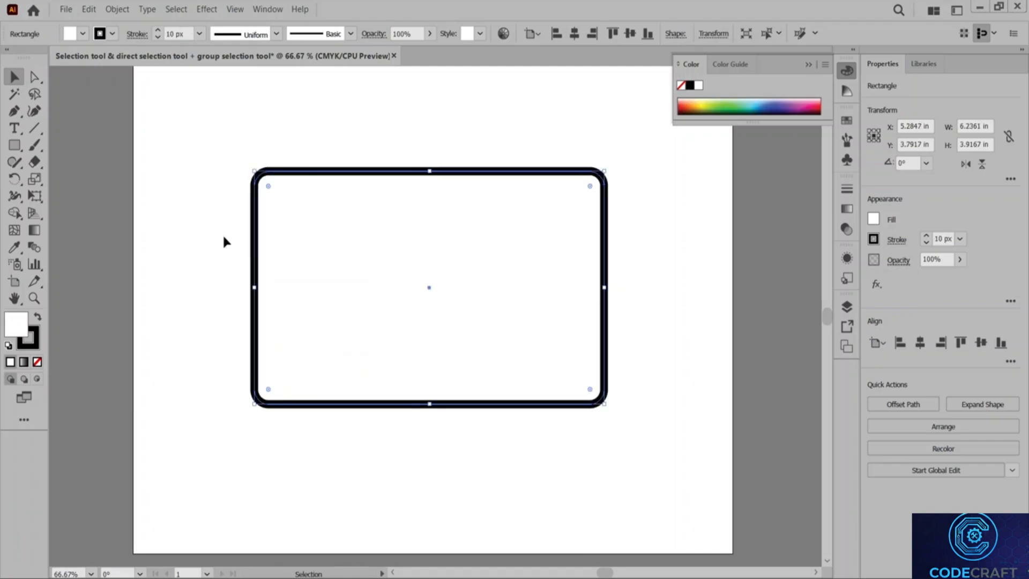
Step: Move the rectangle by its centre to about X 4.98 in, Y 3.61 in, and square off all four corners with Direct Selection
click(223, 235)
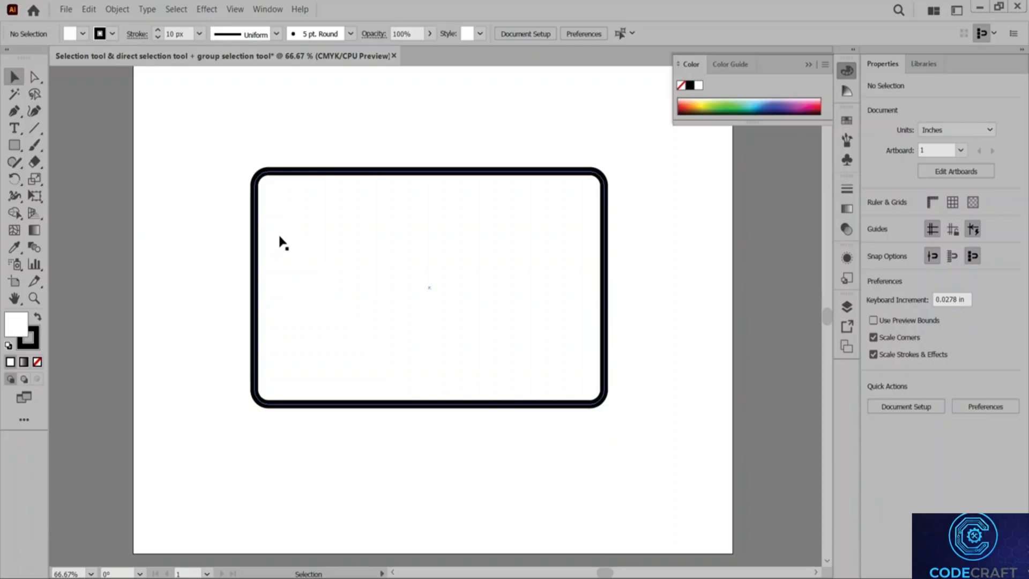
click(305, 177)
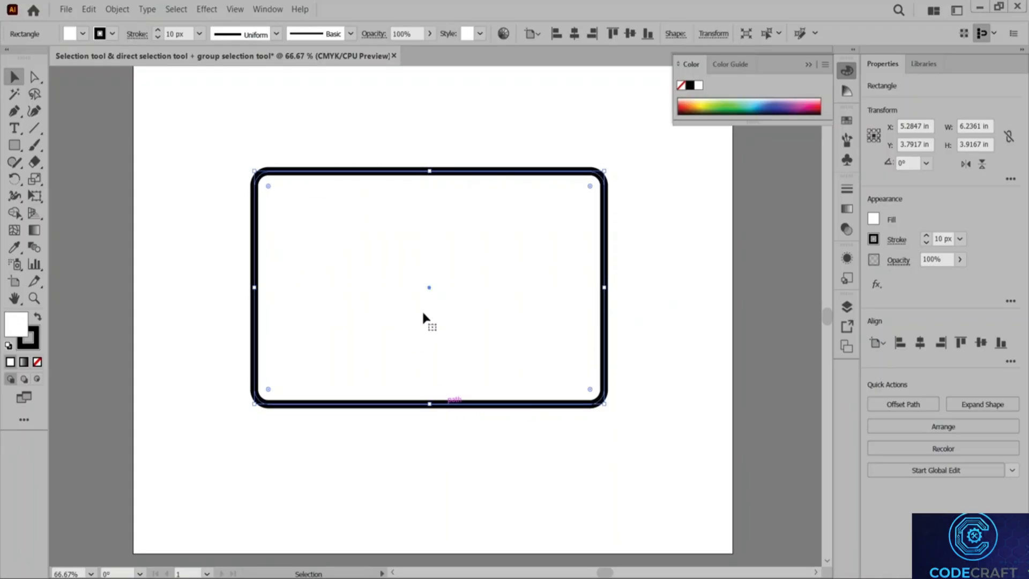
mouse_move(428, 288)
mouse_down()
mouse_move(393, 283)
mouse_move(401, 243)
mouse_move(412, 275)
mouse_up()
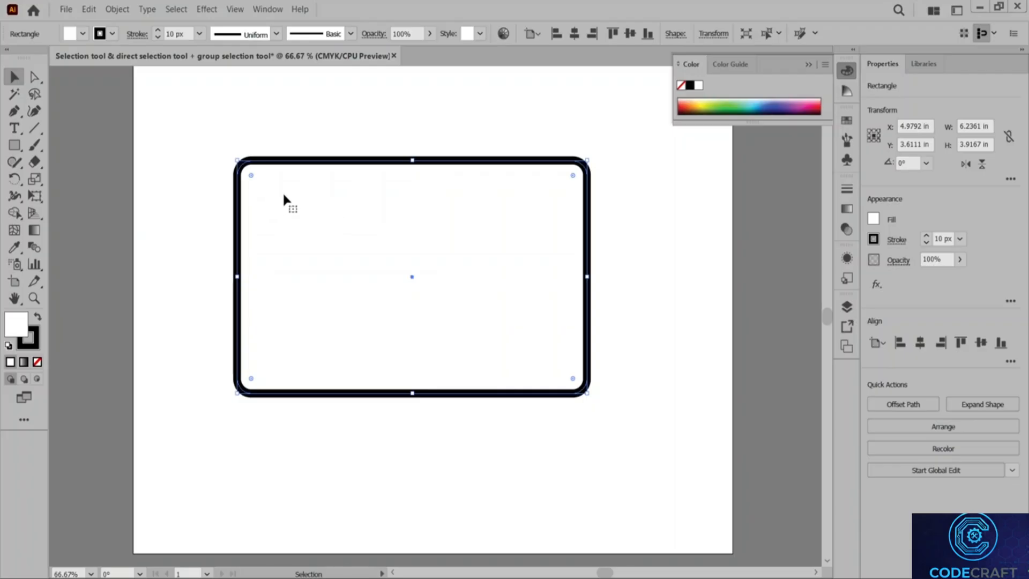
click(42, 77)
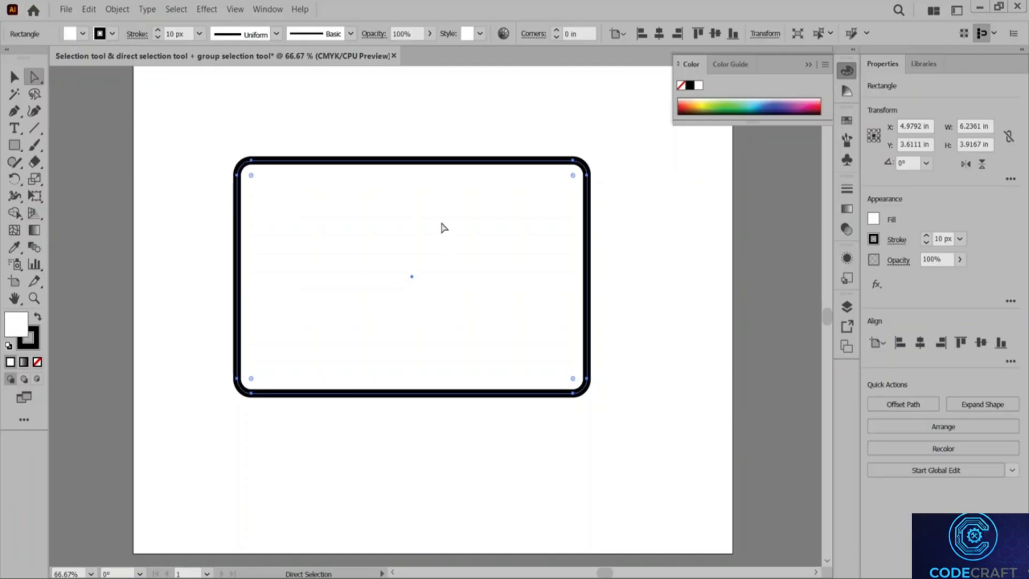
drag(252, 176, 218, 148)
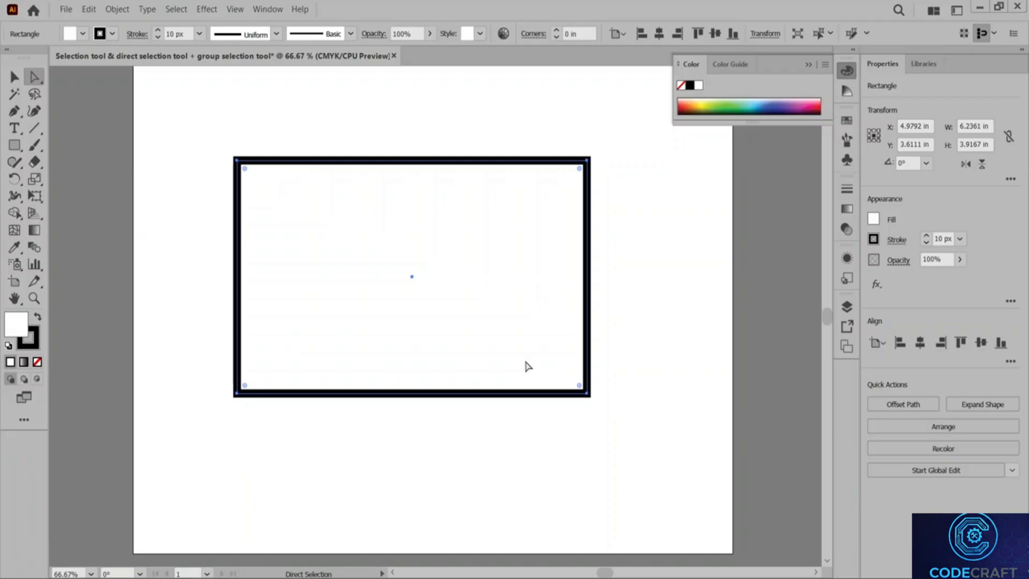
Step: Scale the rectangle outward from its upper-left corner to about 6.36 in wide and 4.08 in high using the Selection tool
click(237, 161)
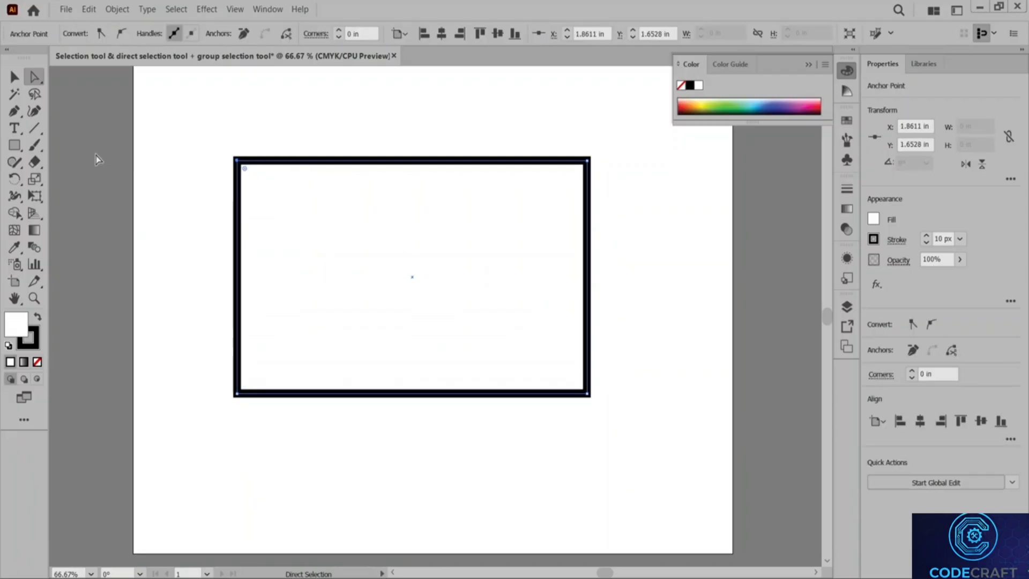
key(v)
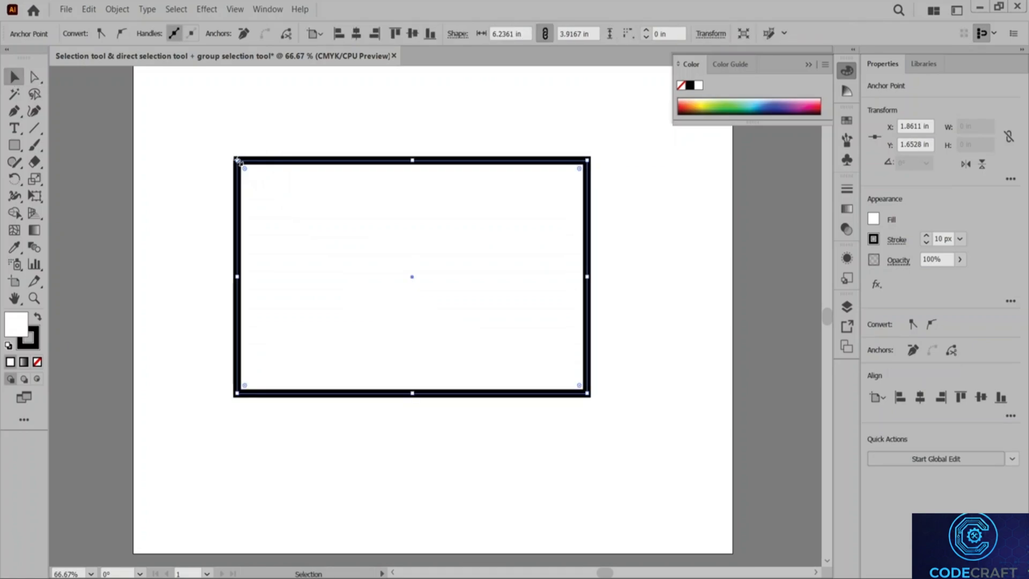
drag(238, 159, 231, 152)
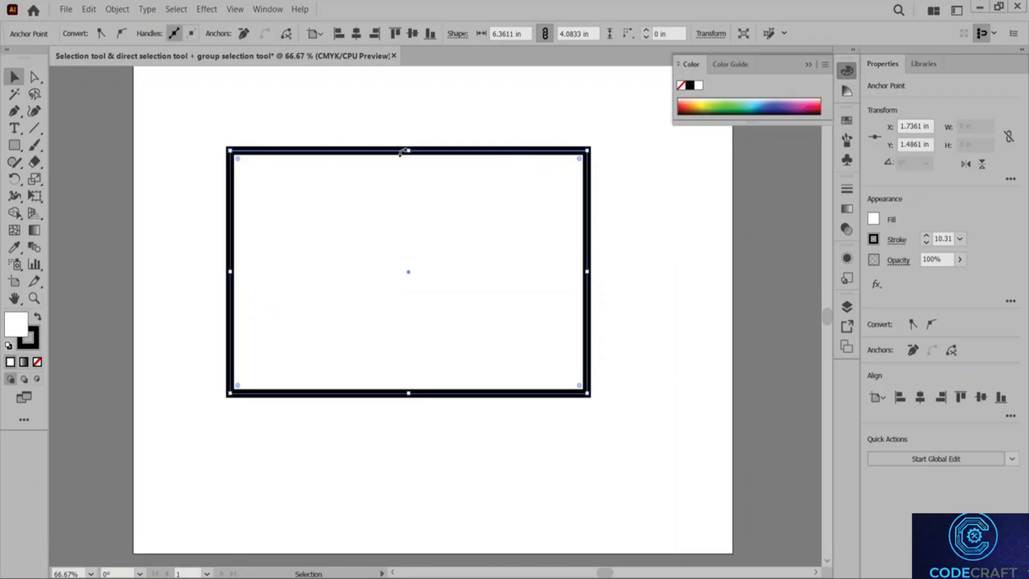
Step: Try moving only the rectangle's upper-left anchor to its centre with Direct Selection to form a triangle, and undo it
click(35, 77)
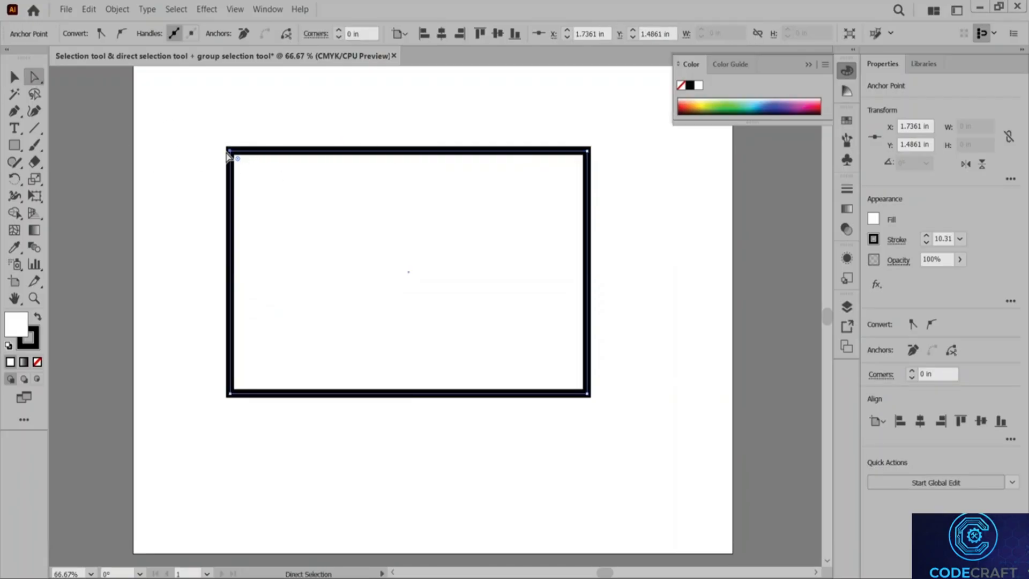
click(230, 151)
drag(232, 156, 409, 272)
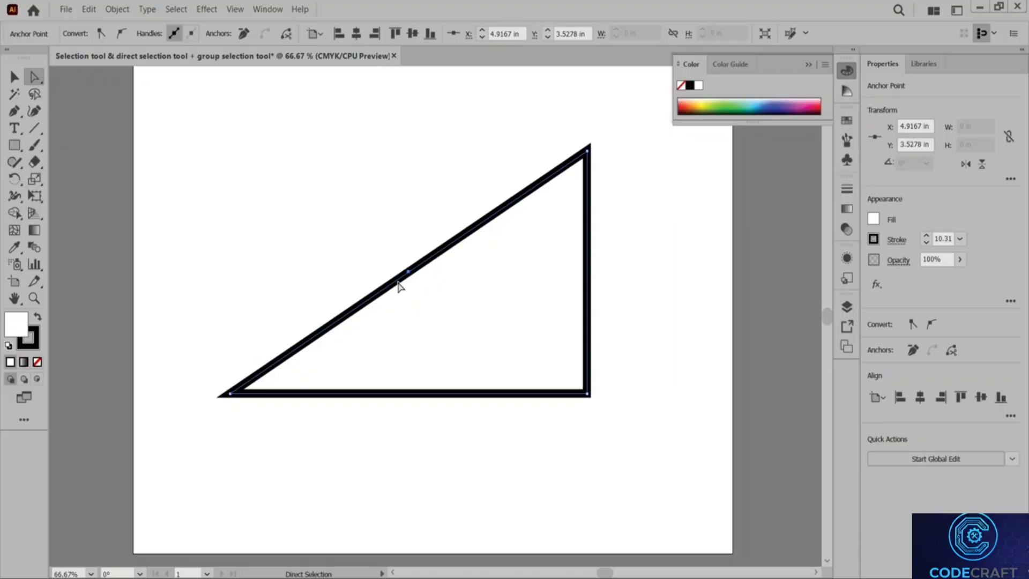
key(ctrl)
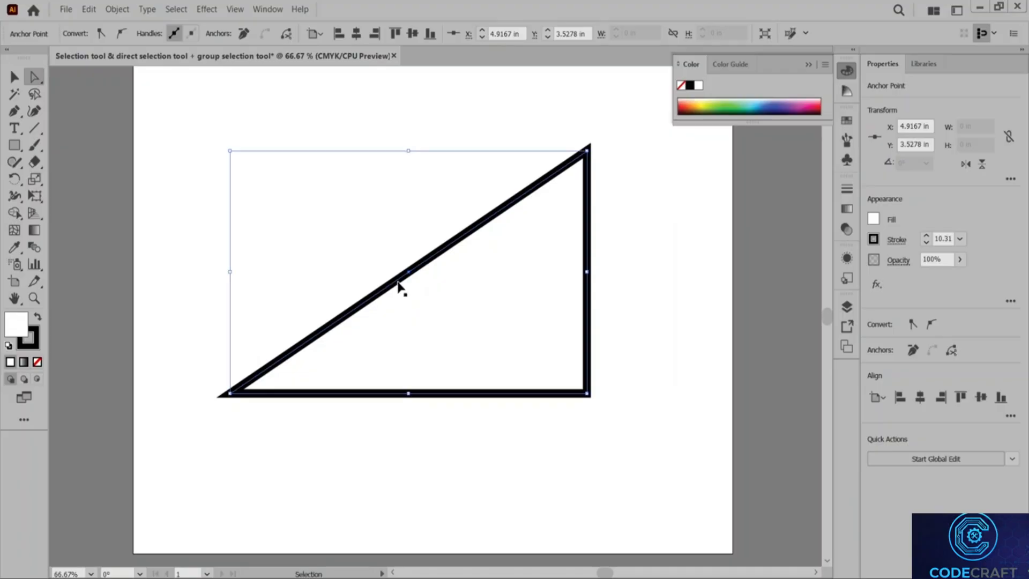
key(ctrl+z)
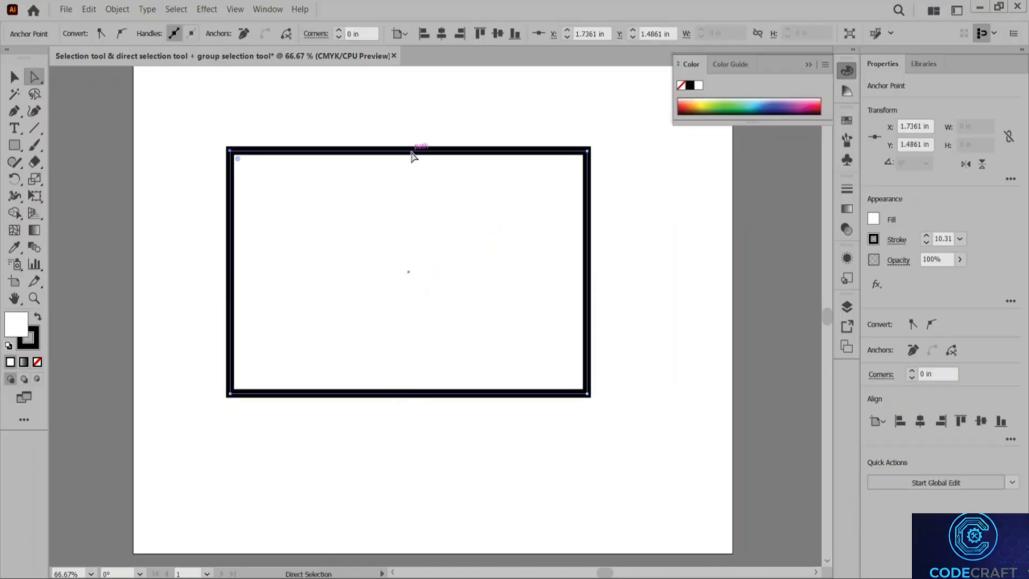
Step: Reposition the whole rectangle with Direct Selection, try pulling its two right-hand anchors inward one at a time, and undo the anchor moves
click(414, 168)
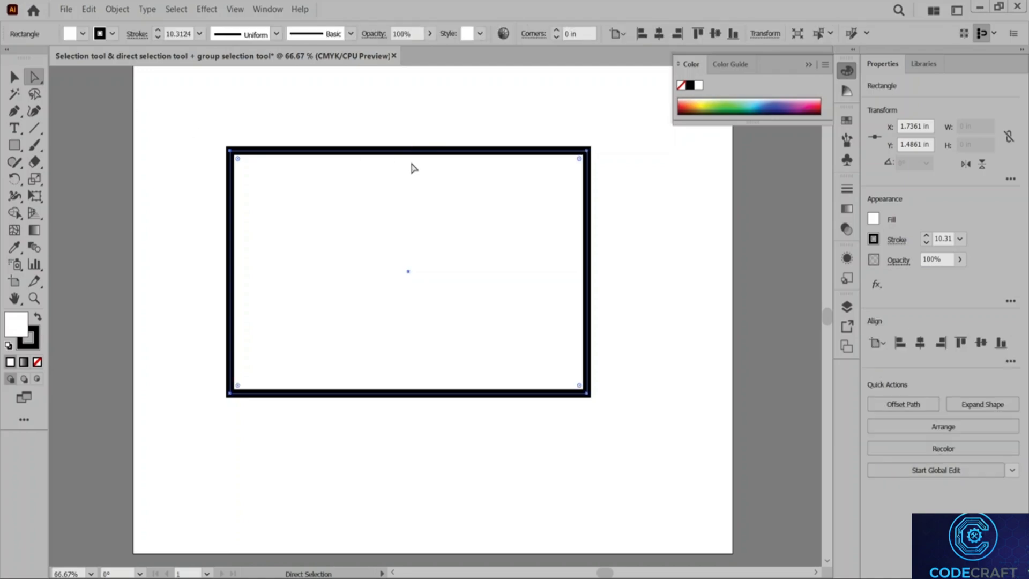
drag(378, 184, 346, 184)
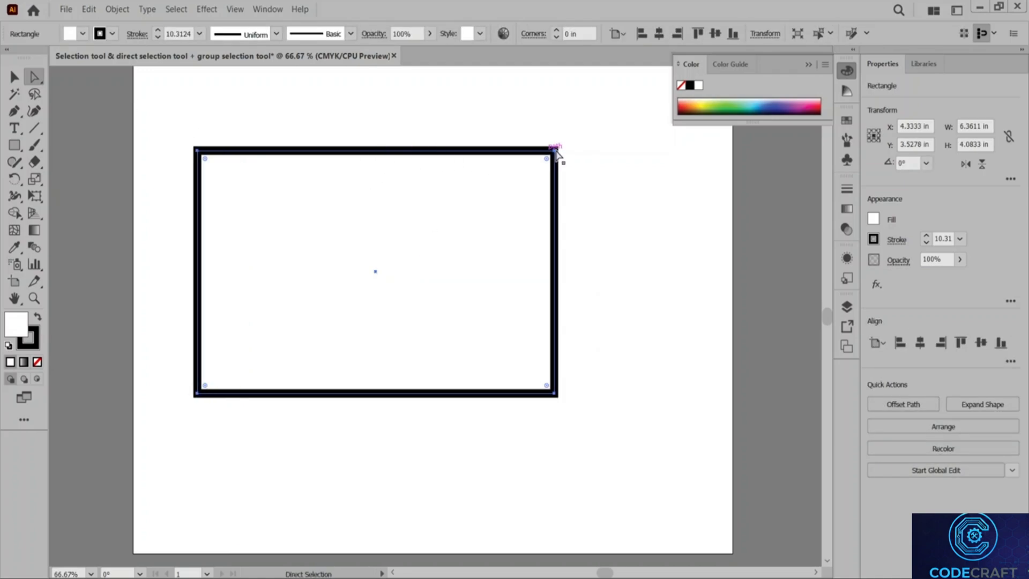
drag(558, 152, 504, 226)
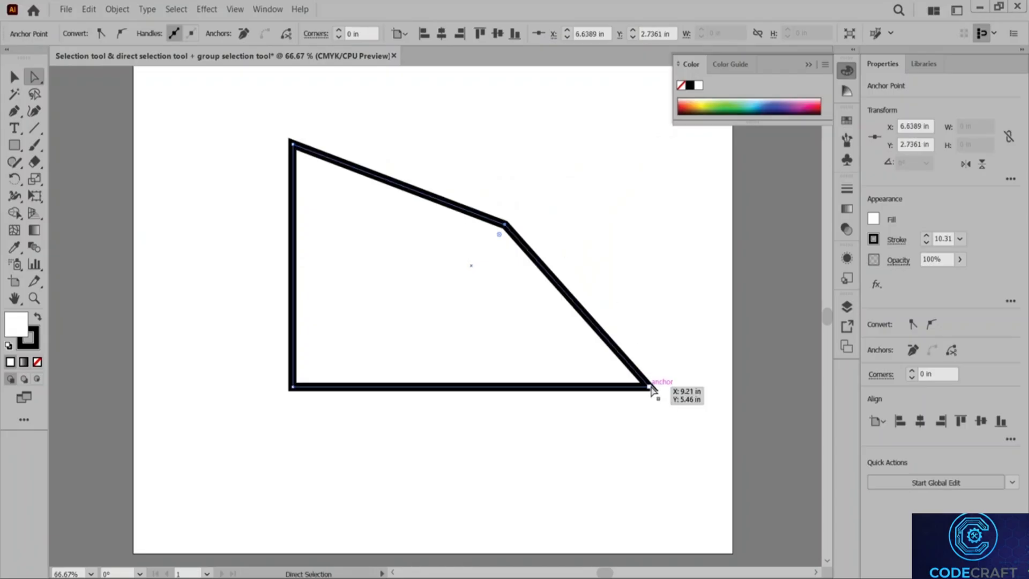
drag(650, 387, 501, 309)
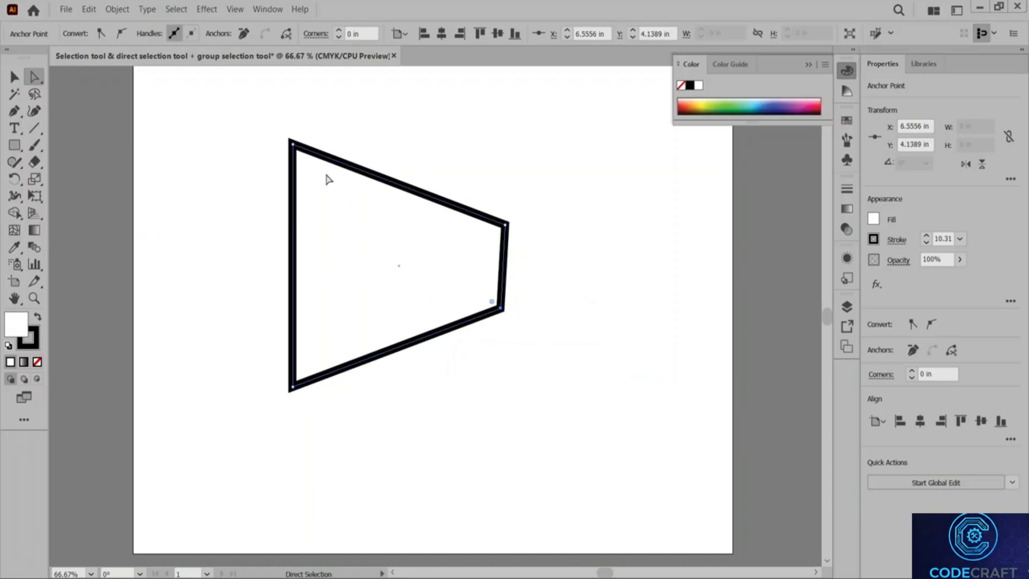
key(ctrl+z)
key(ctrl+z)
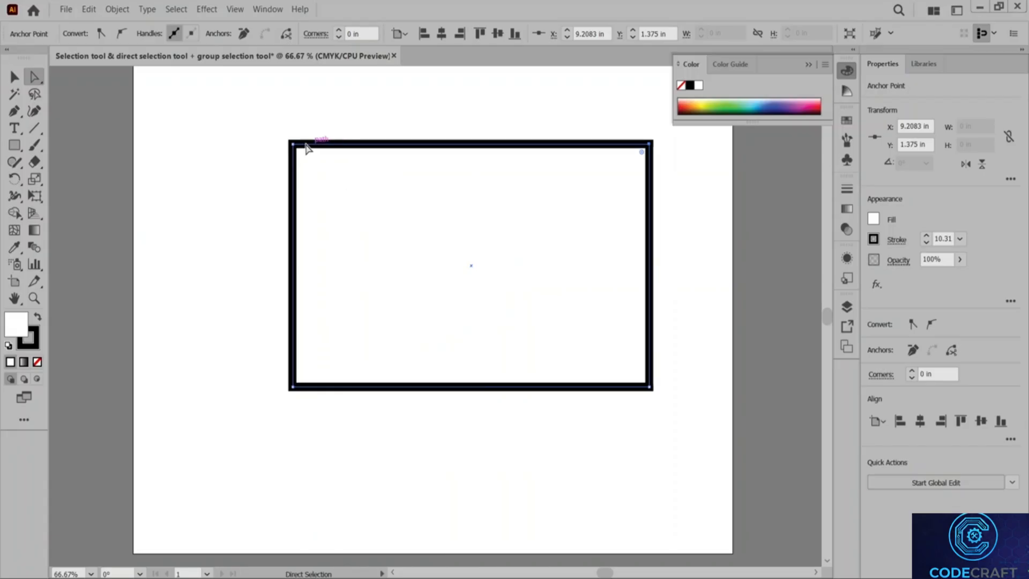
Step: Shift both upper anchors together about 2.51 in left and 1.25 in down, and move all anchors except the lower-right one upward together
click(293, 145)
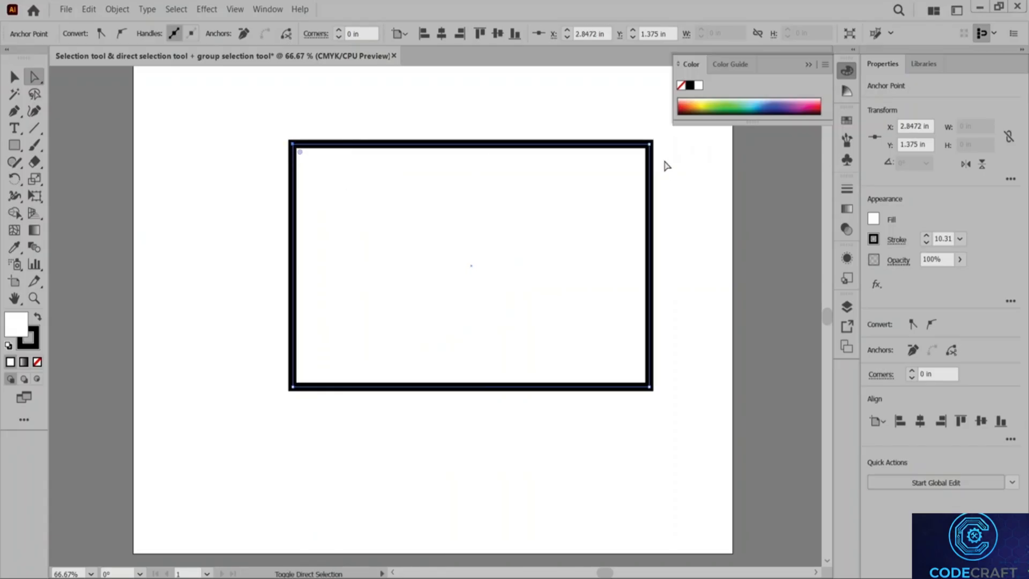
drag(651, 148, 509, 219)
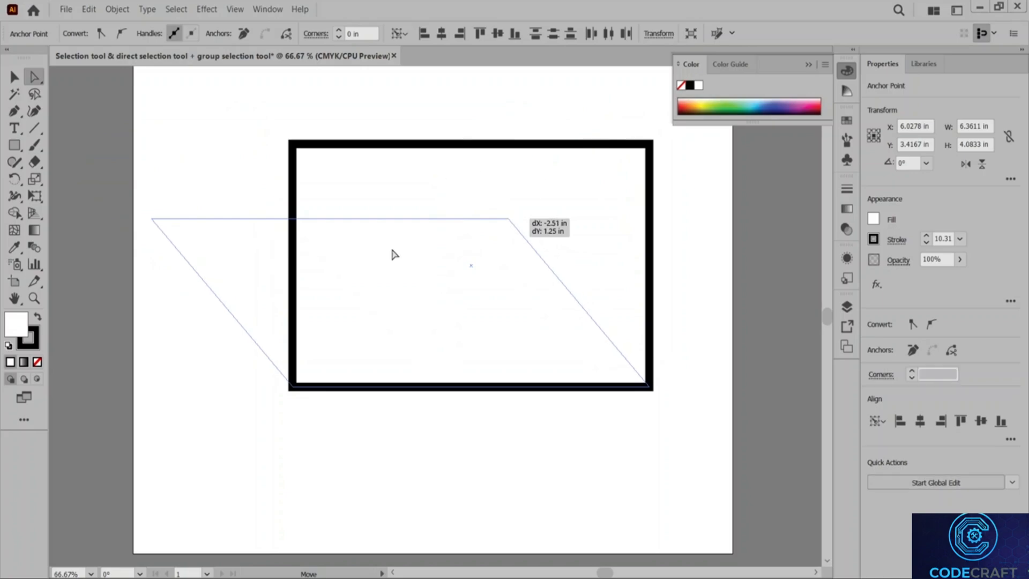
click(293, 389)
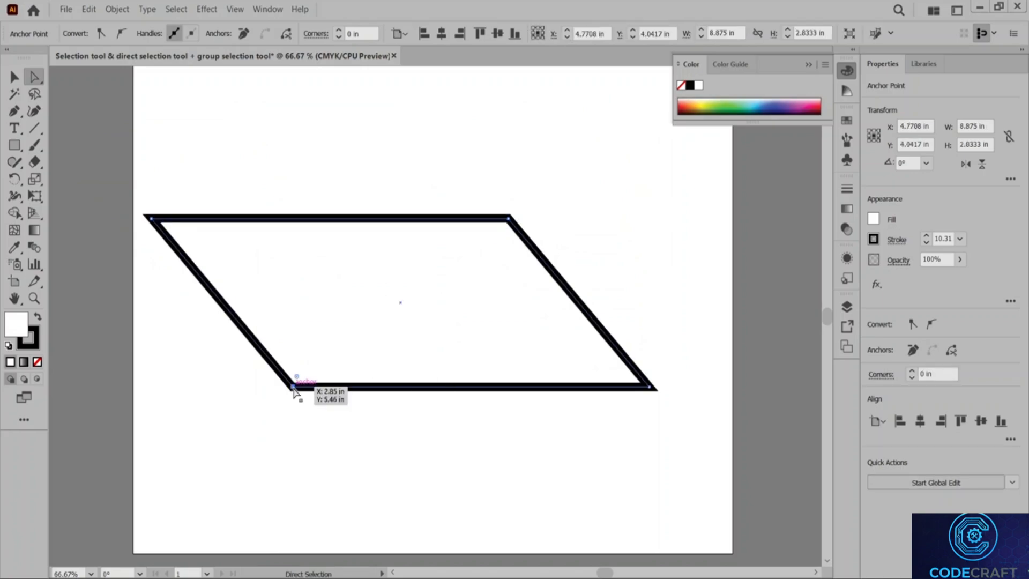
shift+click(153, 221)
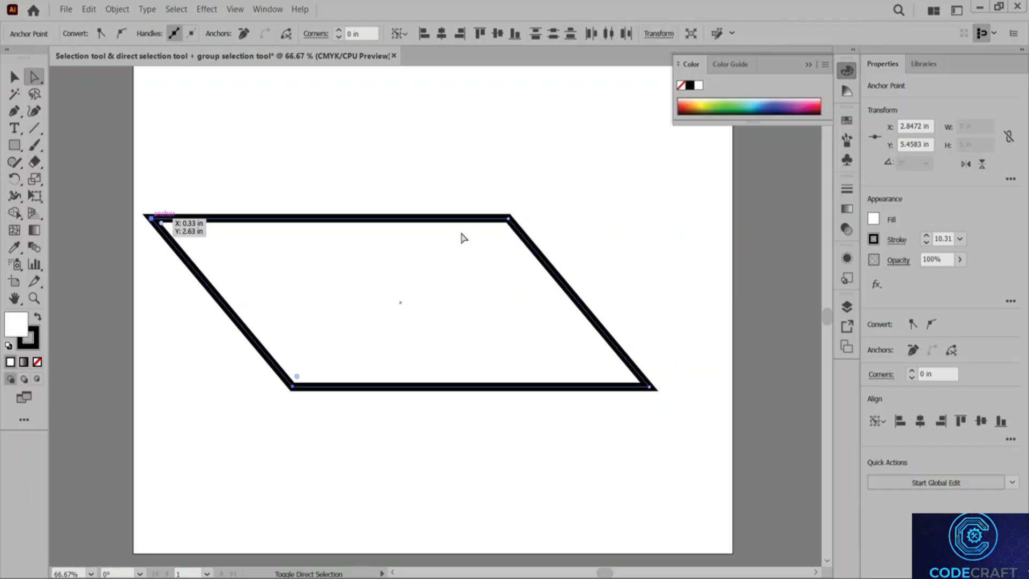
shift+click(510, 220)
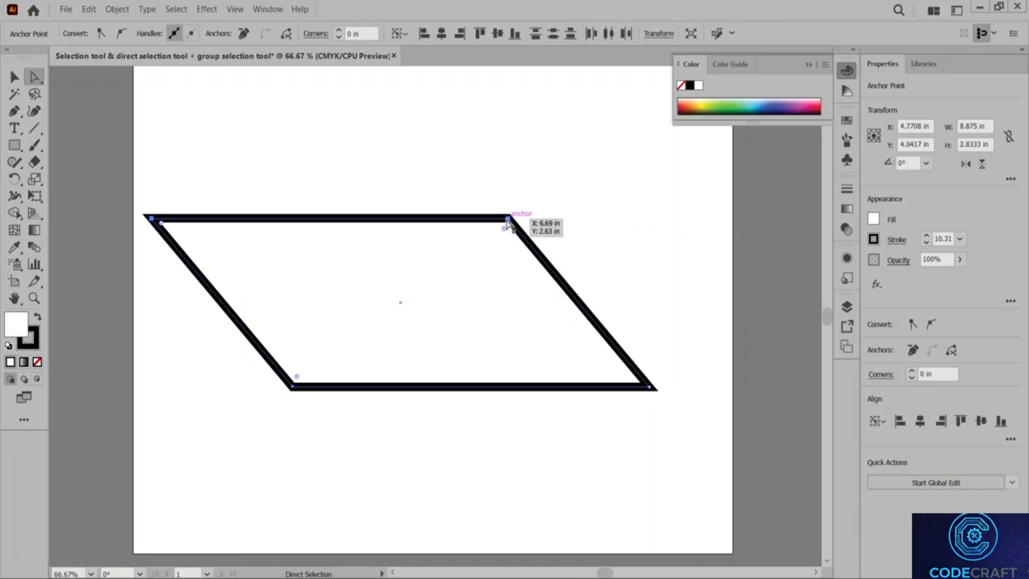
drag(509, 219, 532, 140)
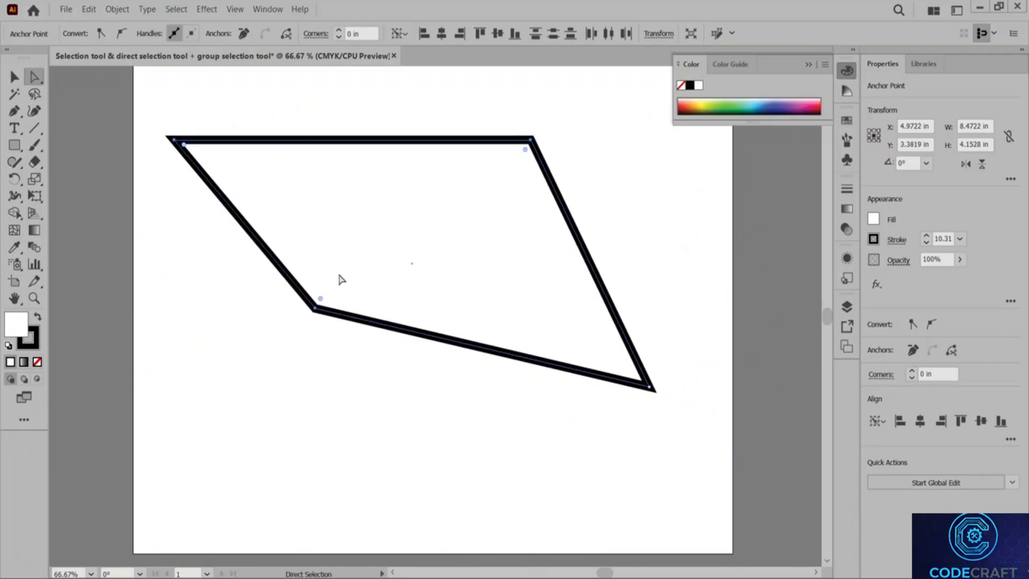
Step: Undo all the anchor, position, scaling and corner edits, including the rectangle's creation, until the artboard is empty
key(ctrl+z)
key(ctrl+z)
key(ctrl+z)
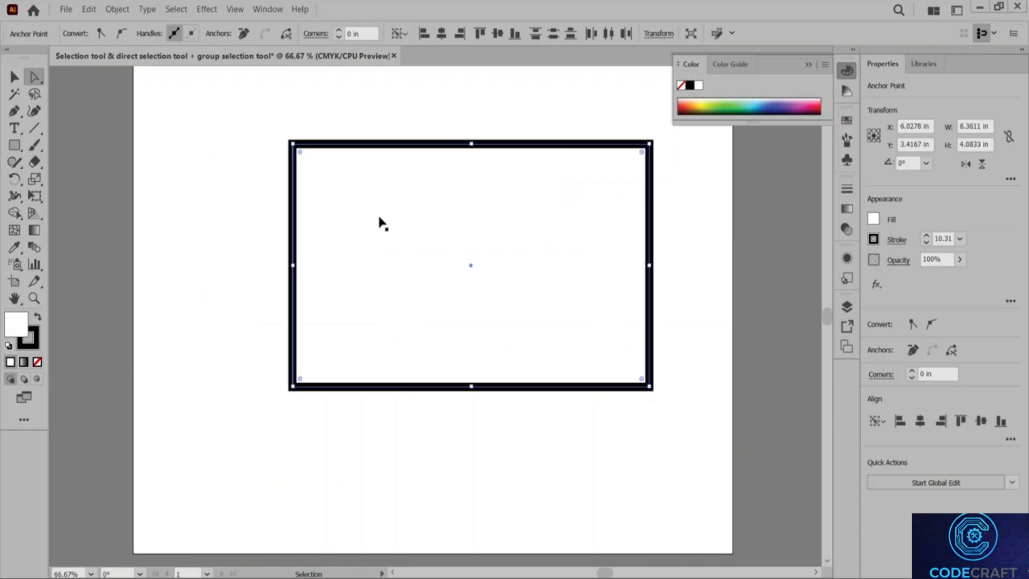
key(ctrl+z)
key(ctrl+z)
key(ctrl+z)
key(ctrl+z)
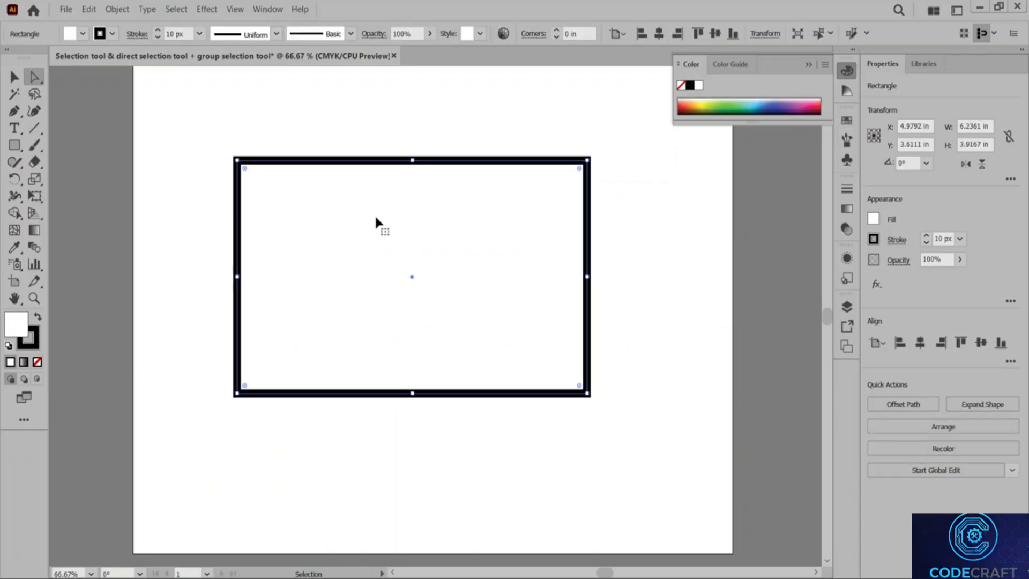
key(ctrl+z)
key(ctrl+z)
key(ctrl+z)
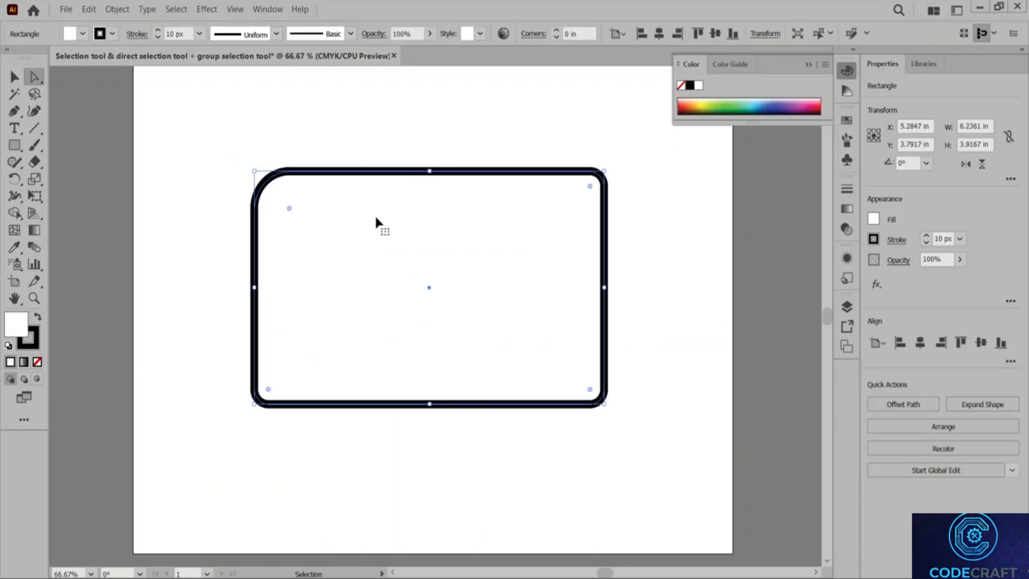
key(ctrl+z)
key(ctrl+z)
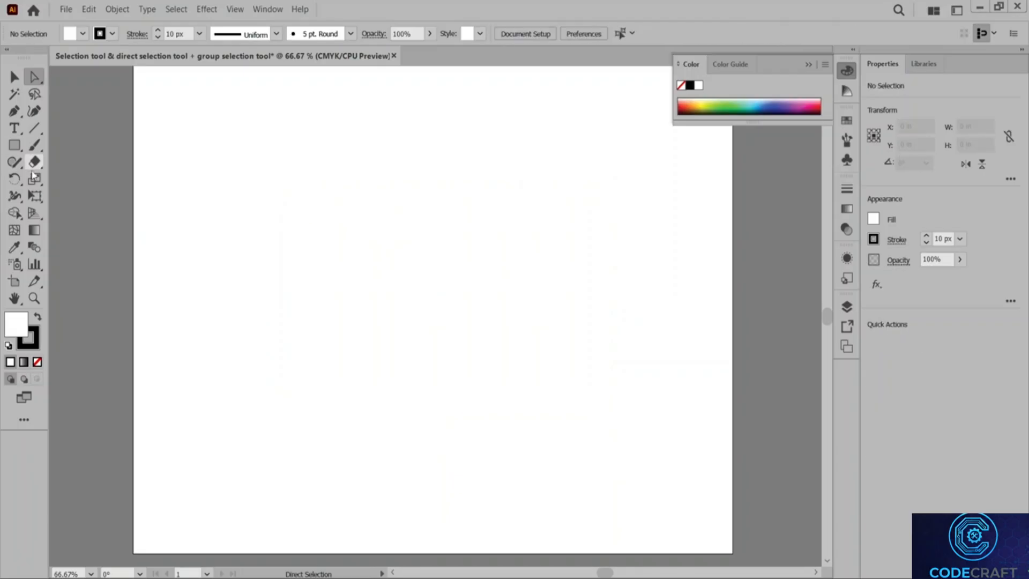
Step: Draw a circle about 3.39 in across in the upper-left half of the artboard with the Ellipse tool
drag(21, 150, 70, 177)
drag(262, 166, 452, 325)
drag(539, 259, 323, 281)
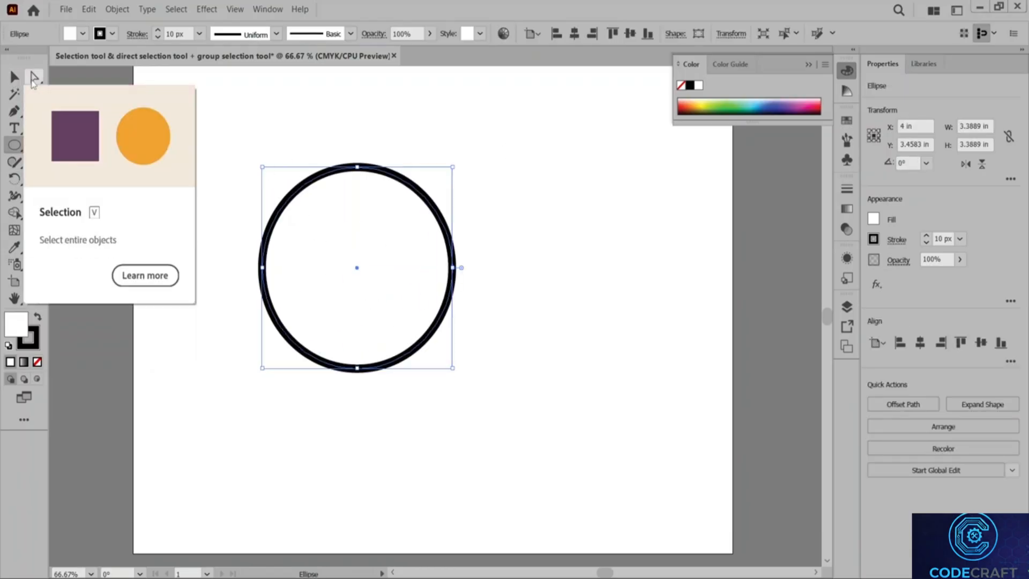
Step: Reshape the circle with Direct Selection by swinging the left anchor's upper handle outward to the left until it is horizontal
click(34, 76)
click(263, 267)
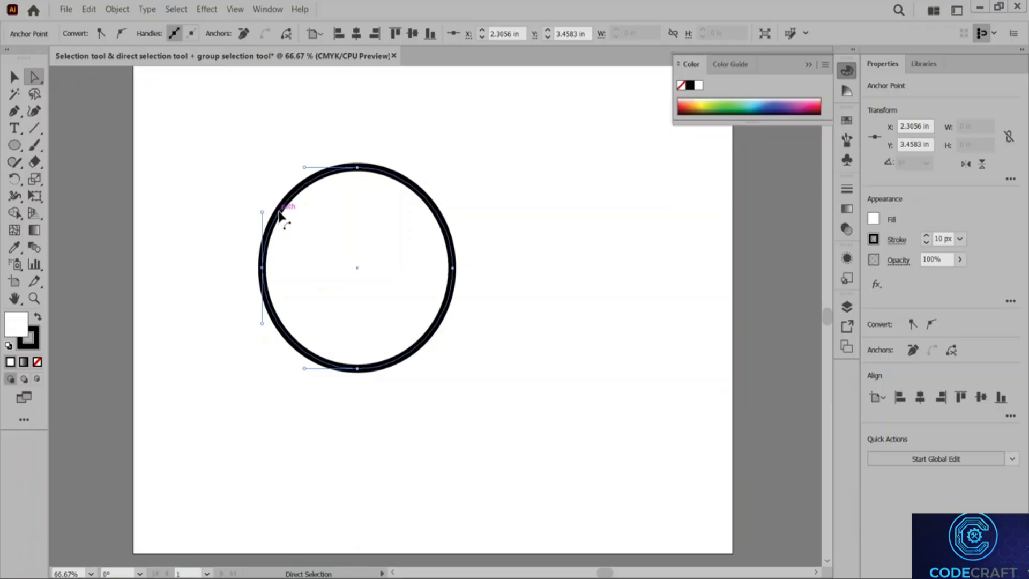
mouse_move(279, 215)
mouse_down()
mouse_move(234, 150)
mouse_move(271, 217)
mouse_move(279, 211)
mouse_up()
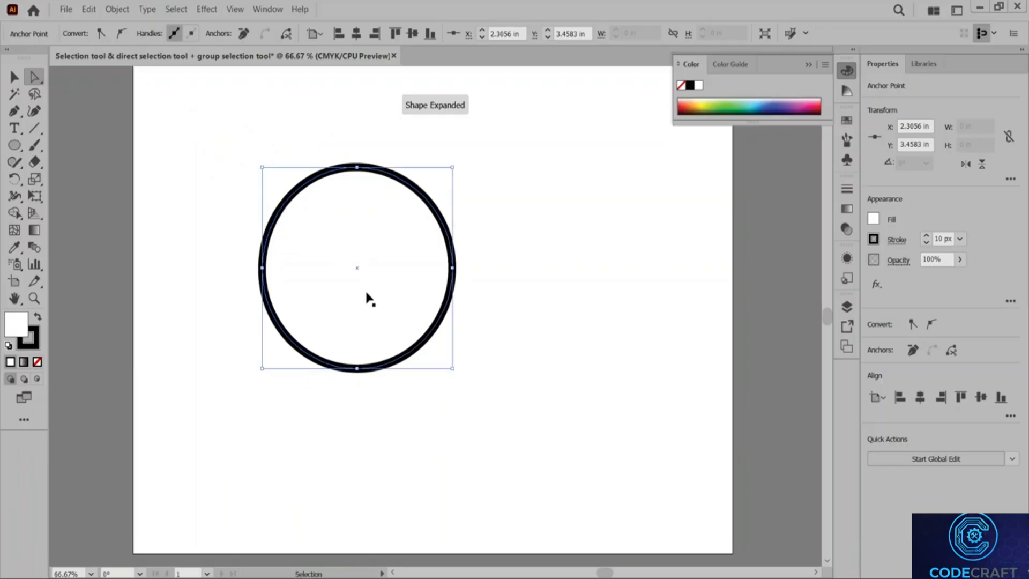
click(263, 270)
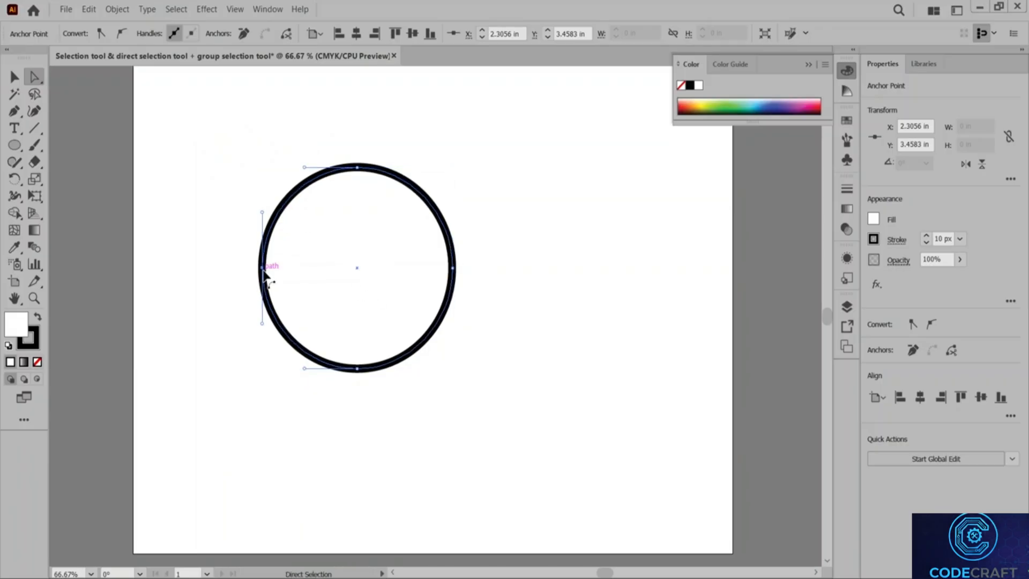
click(265, 274)
drag(261, 213, 136, 268)
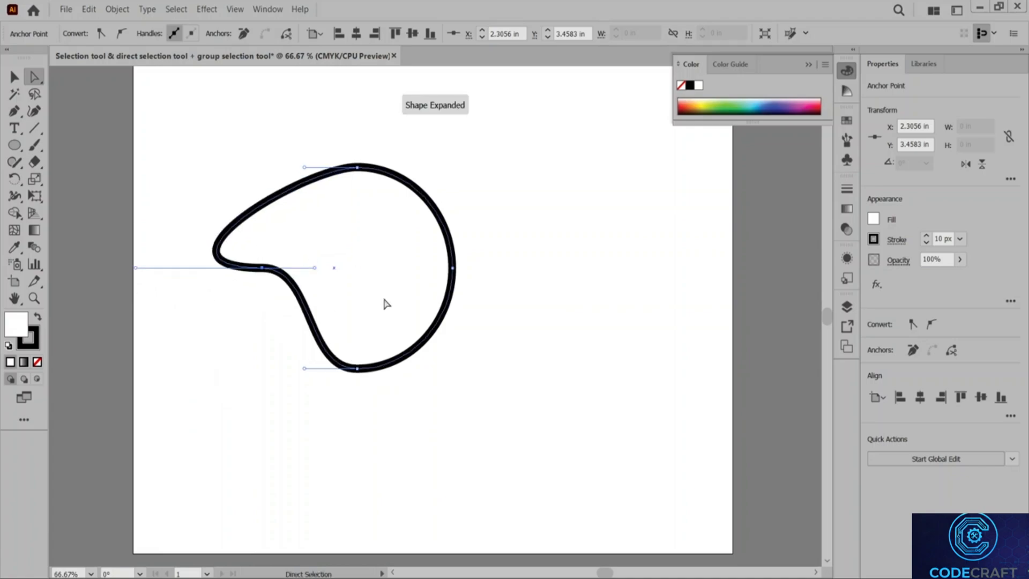
Step: Swing the top anchor's right-hand handle far upward until it is nearly vertical, forming an upward bulge
click(357, 168)
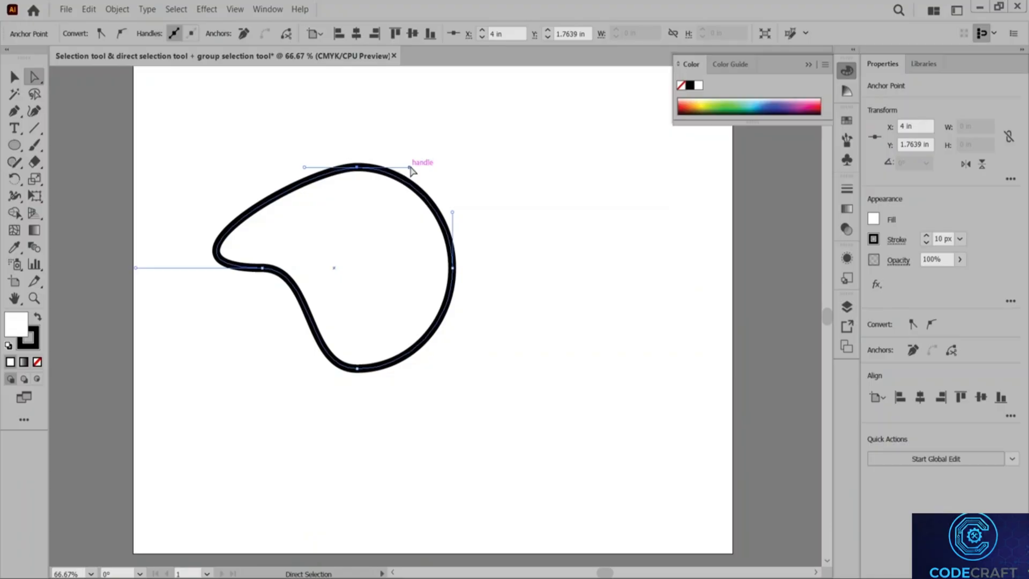
drag(411, 168, 359, 102)
key(ctrl+minus)
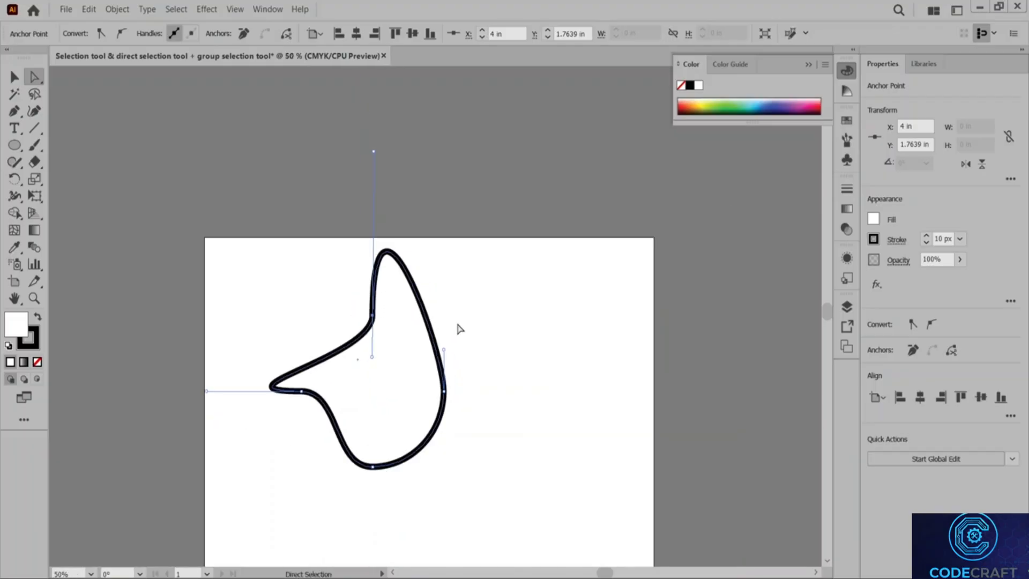
Step: Swing the right anchor's lower handle out to the right and the bottom anchor's left handle downward to form a four-pointed star
scroll(460, 329, up, 1)
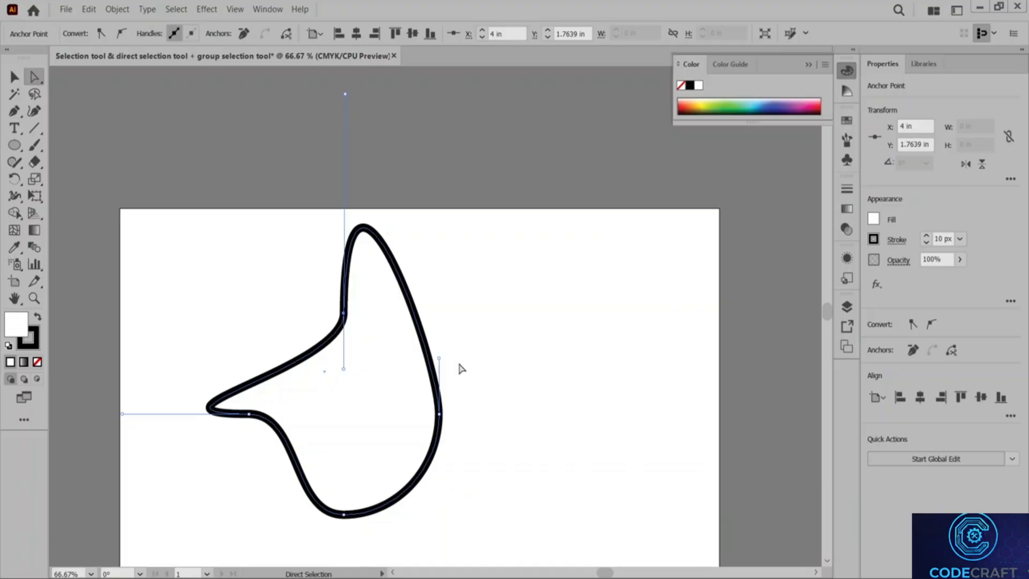
drag(828, 313, 828, 319)
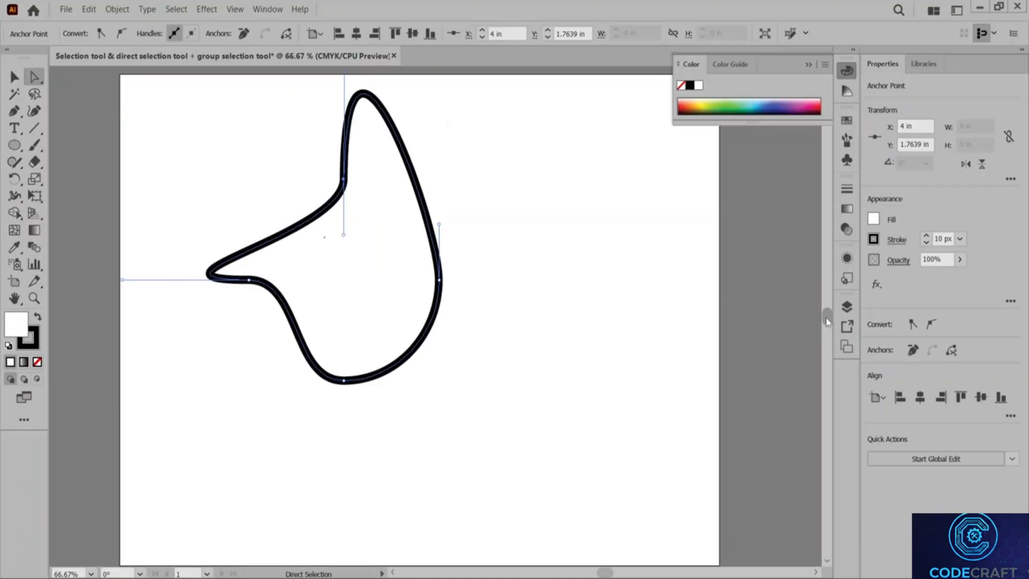
click(443, 283)
click(438, 281)
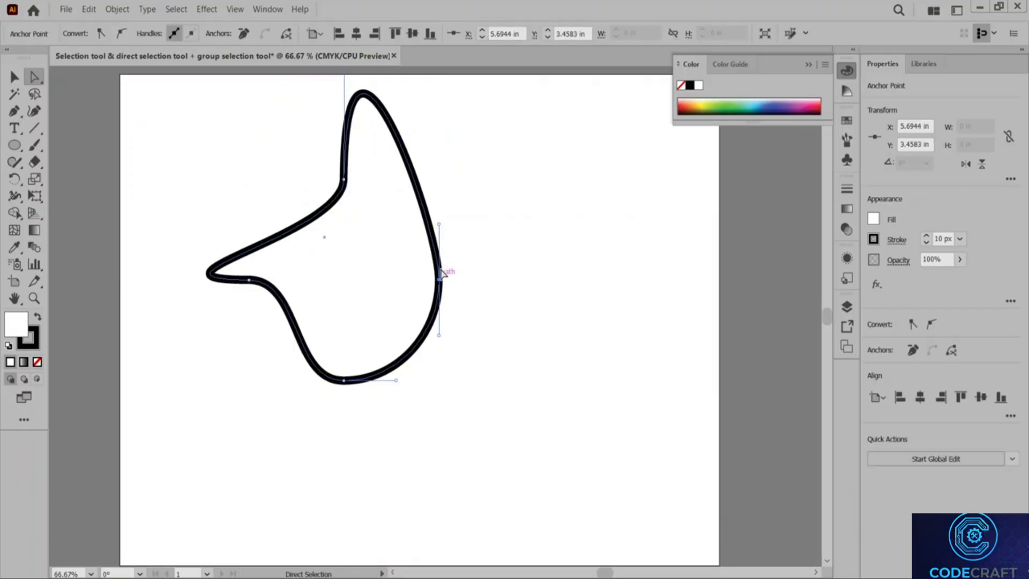
drag(453, 334, 695, 280)
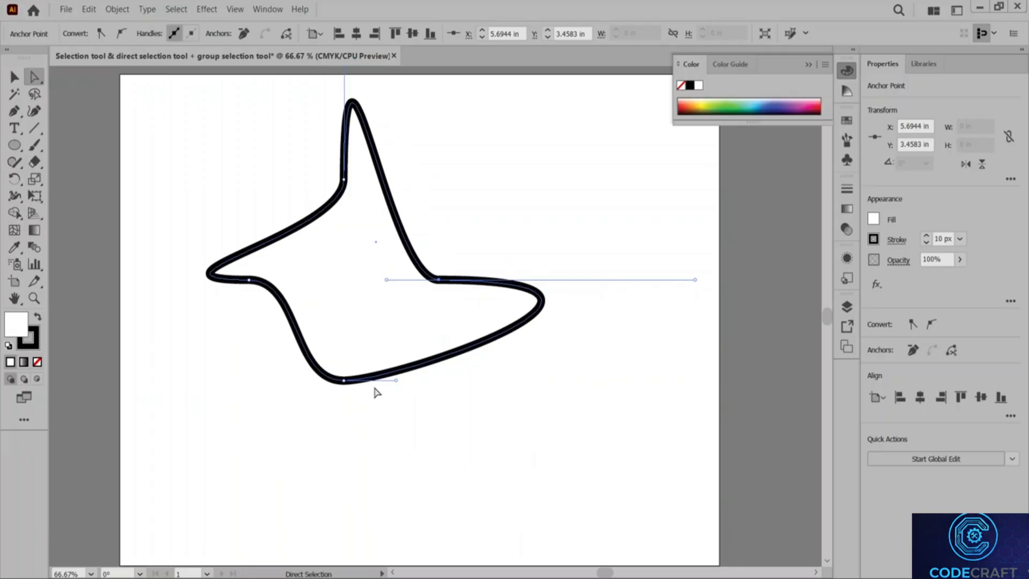
click(345, 381)
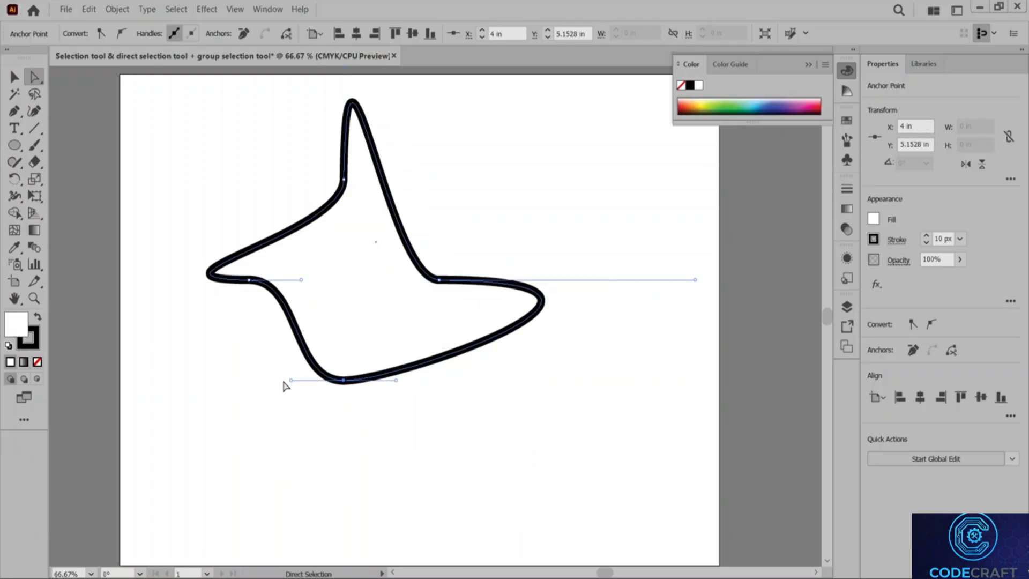
drag(290, 380, 340, 555)
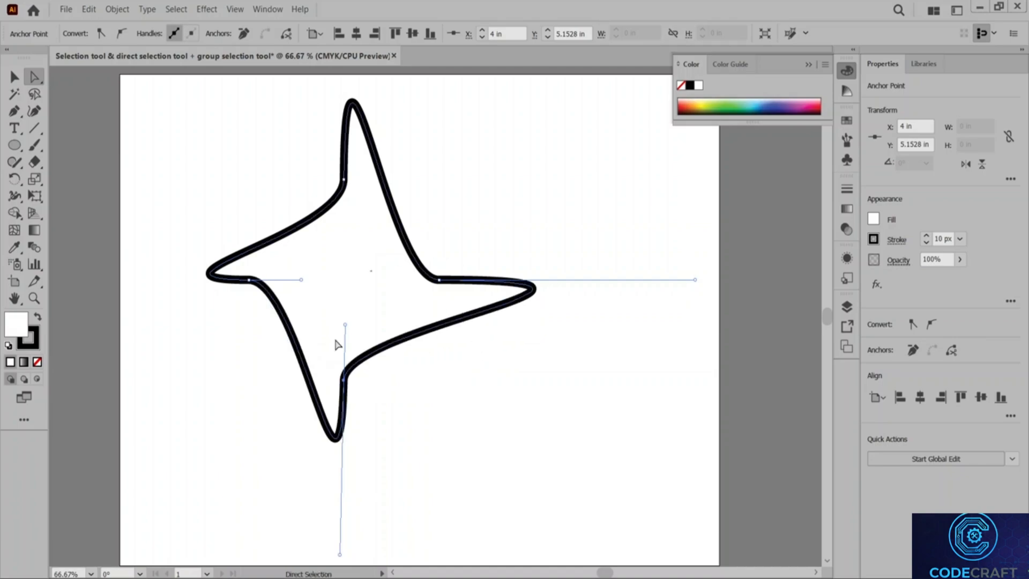
Step: Move the whole star up and left with the Selection tool, centring it at about X 3.54 in, Y 2.83 in
click(14, 77)
click(367, 294)
drag(341, 256, 241, 201)
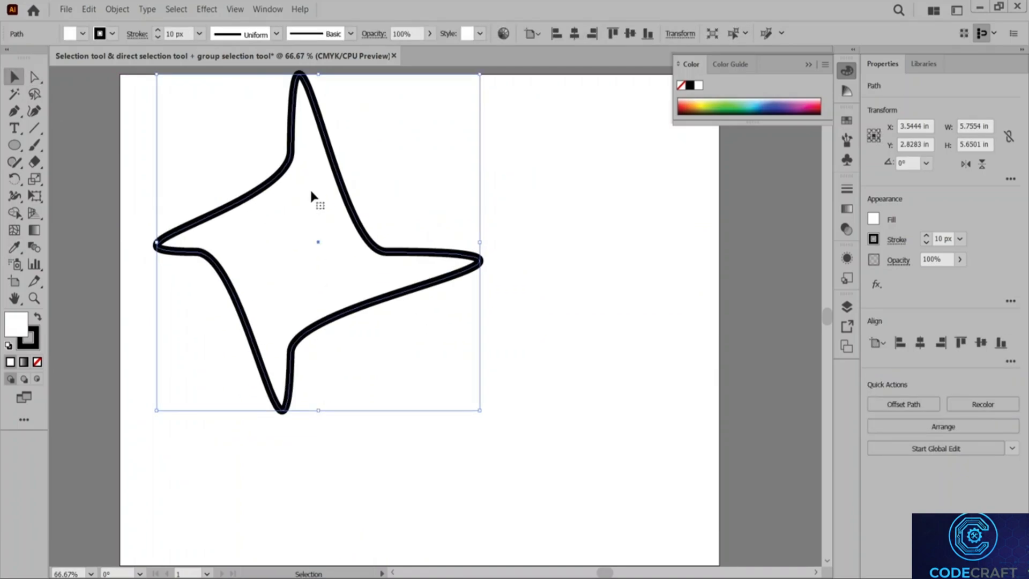
Step: Select all the star's anchors with Direct Selection and pull their four inner handles to the shape's centre to sharpen its points
click(34, 76)
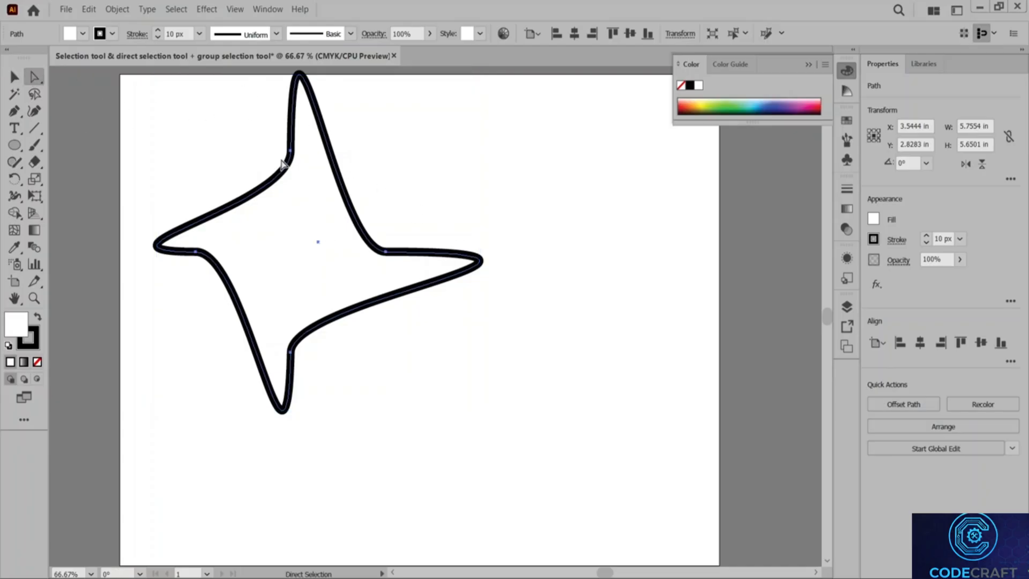
drag(202, 128, 528, 383)
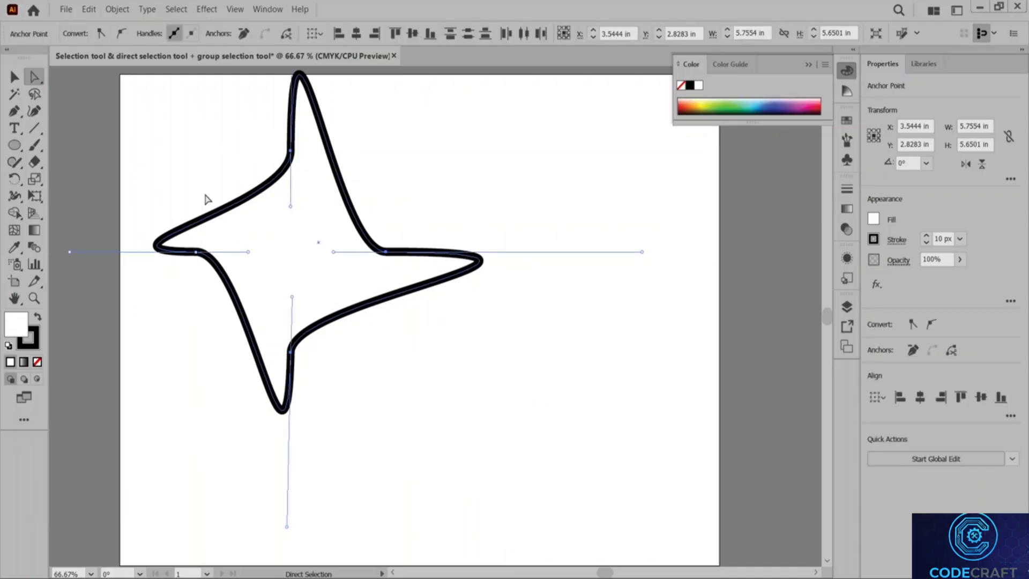
drag(333, 251, 319, 242)
drag(292, 303, 320, 303)
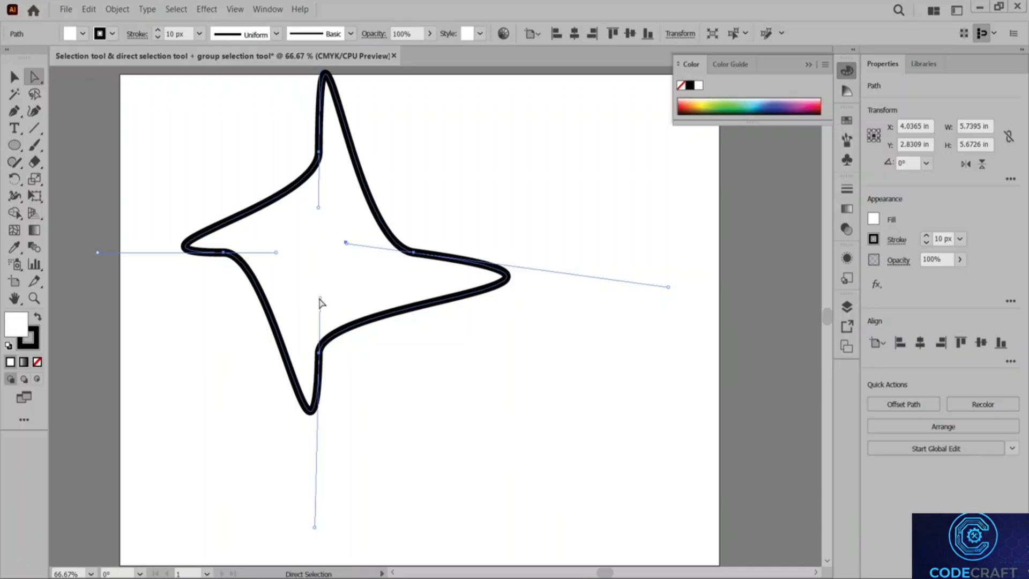
drag(320, 298, 347, 242)
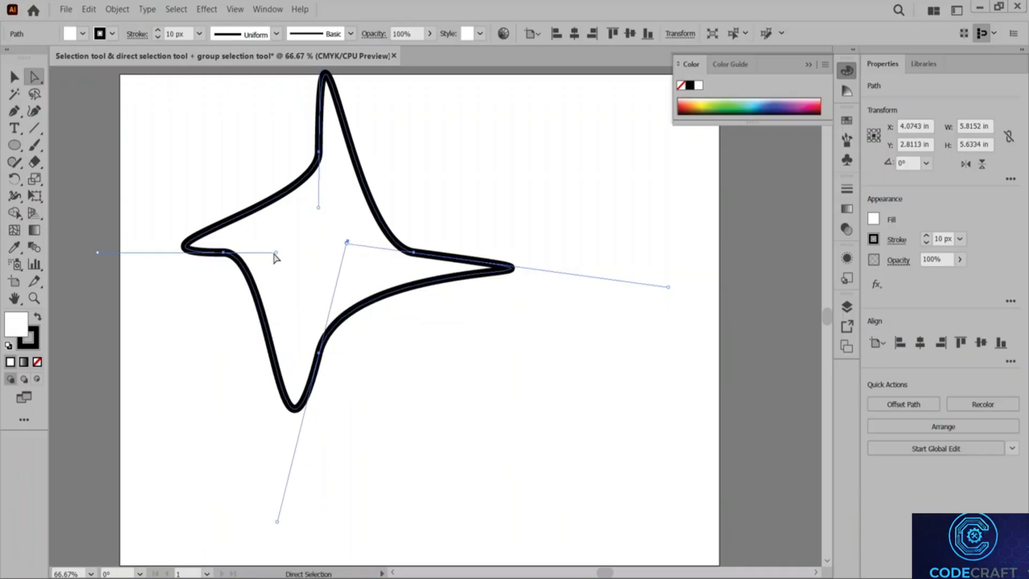
drag(275, 253, 347, 242)
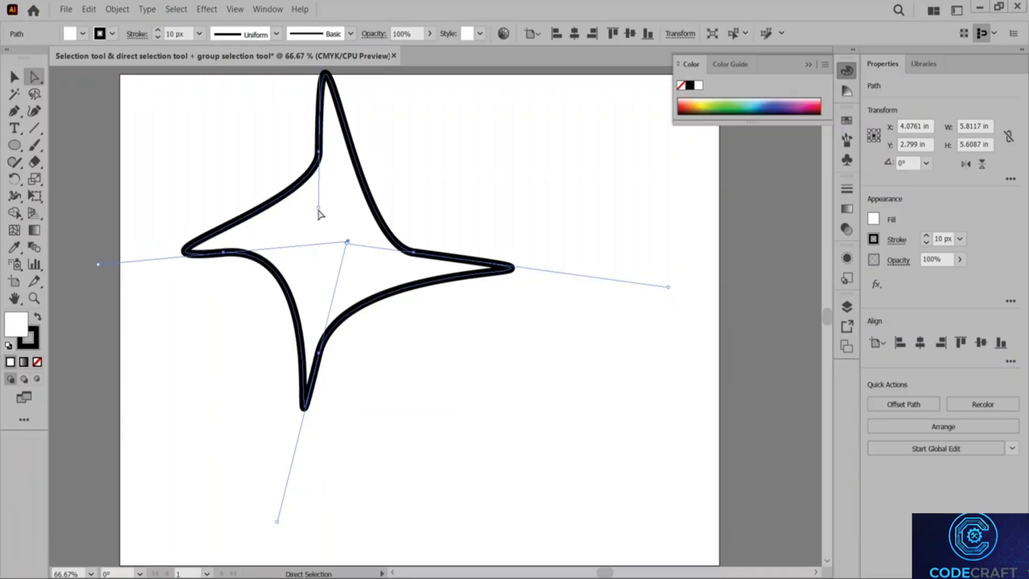
drag(318, 209, 349, 244)
click(440, 334)
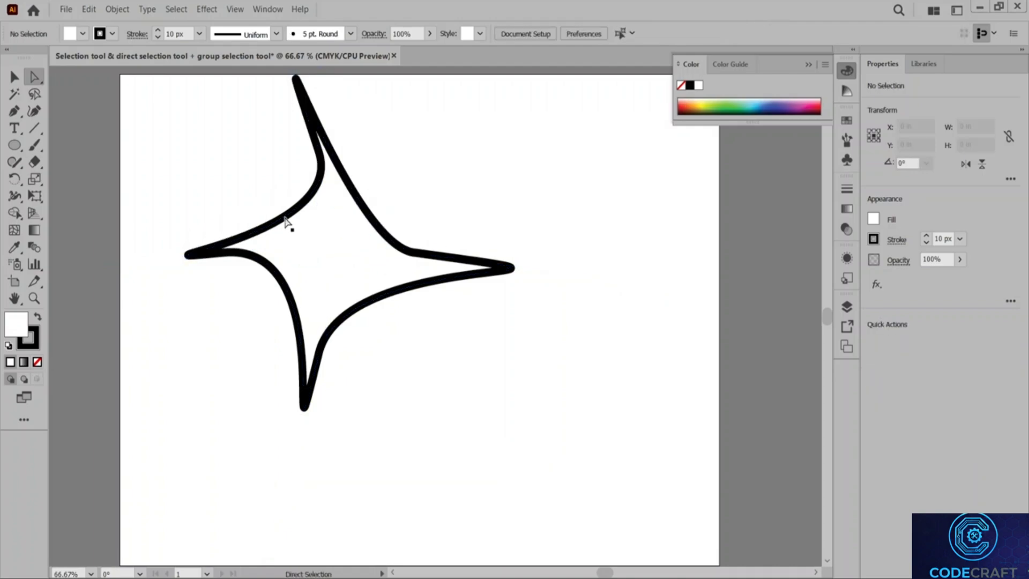
Step: Delete the entire star shape from the artboard
drag(172, 127, 539, 416)
key(Delete)
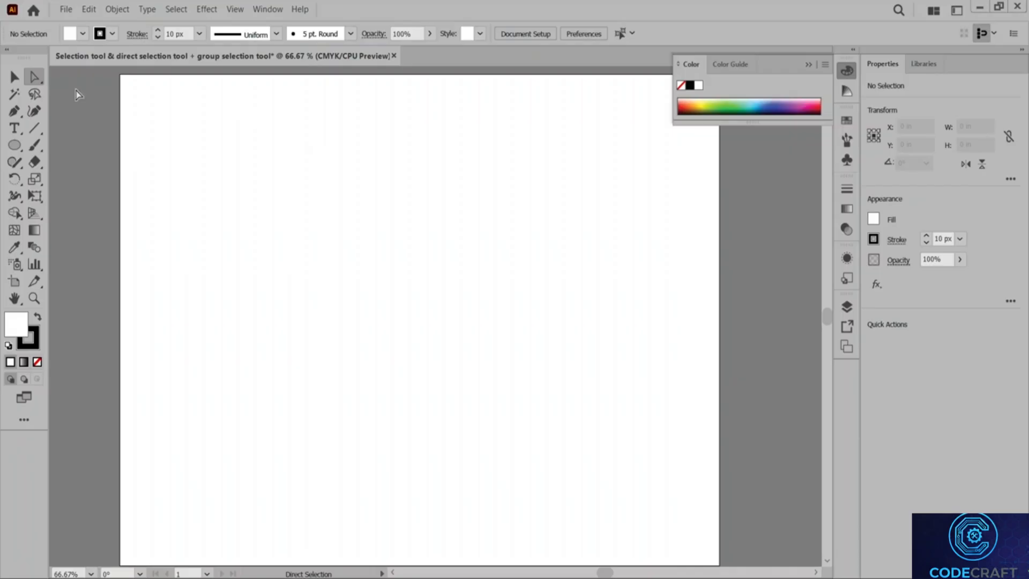
click(14, 77)
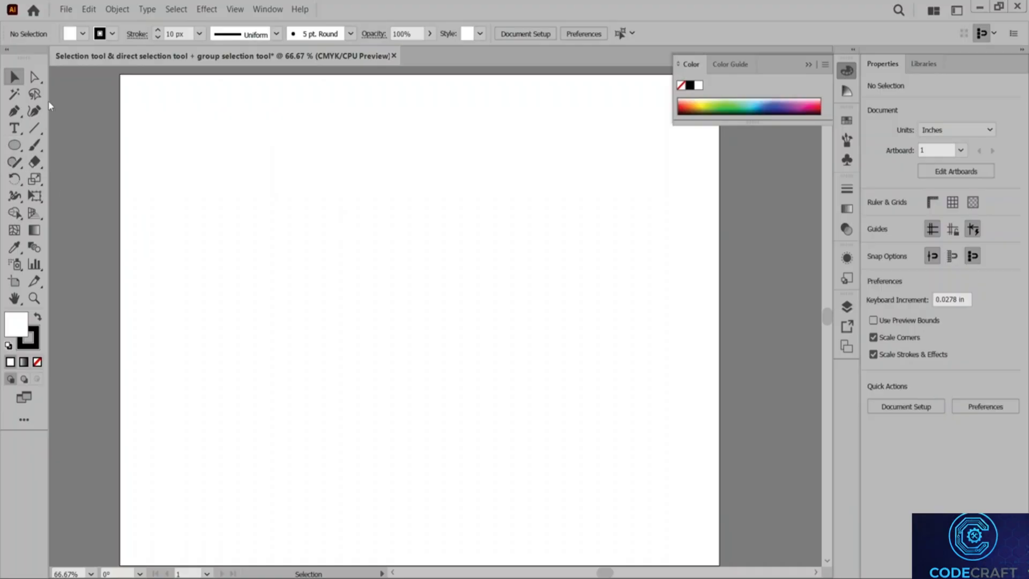
click(38, 79)
Step: Draw a hexagon about 1.18 by 1.37 in with the Polygon tool and place it at about X 0.88 in, Y 0.82 in
click(14, 145)
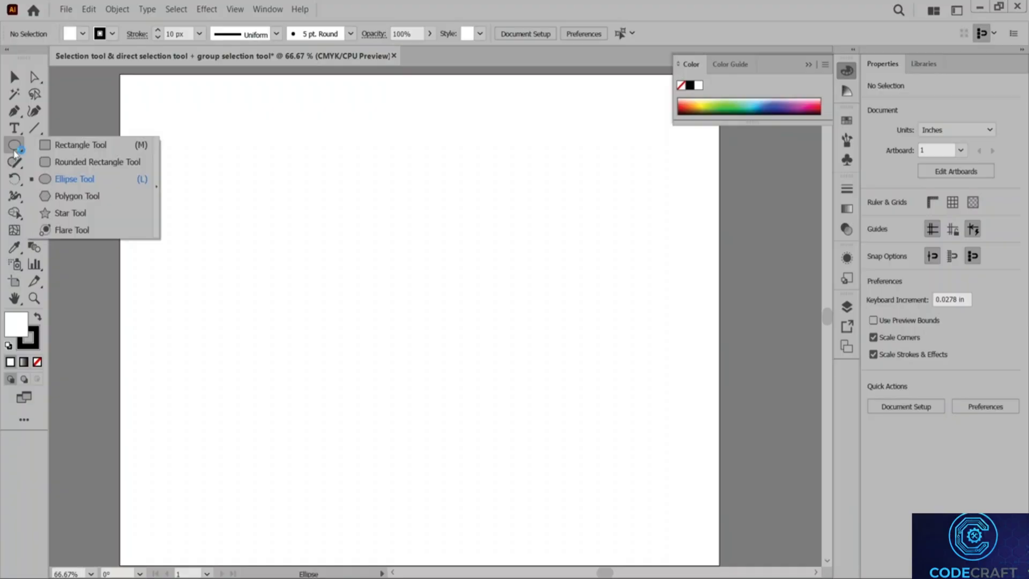
click(83, 198)
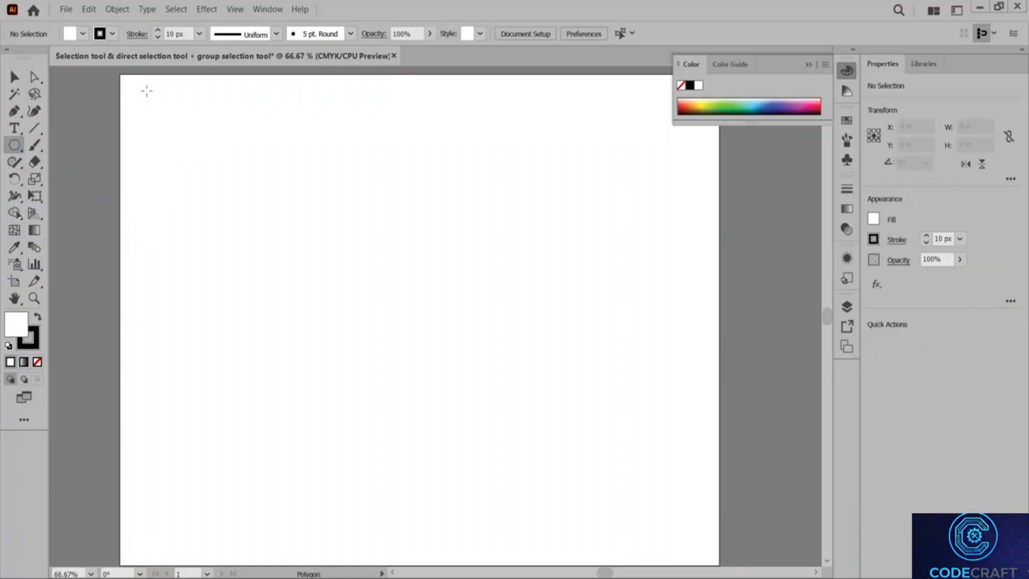
mouse_move(146, 90)
mouse_down()
mouse_move(223, 147)
mouse_move(190, 107)
mouse_move(169, 107)
mouse_move(210, 173)
mouse_move(164, 130)
mouse_move(202, 172)
mouse_move(188, 145)
mouse_up()
key(ctrl+z)
key(ctrl+z)
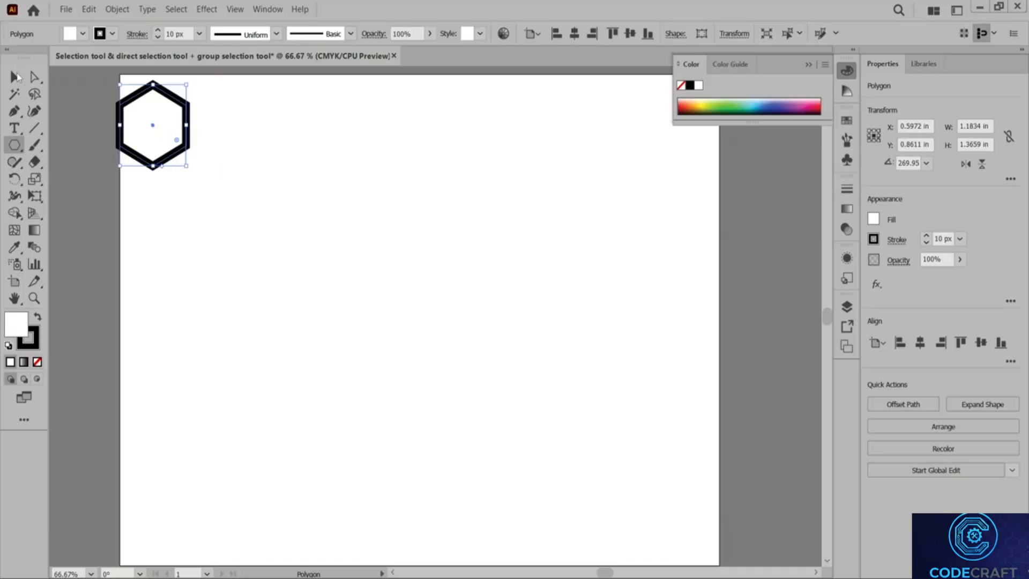
click(18, 77)
drag(168, 98, 183, 96)
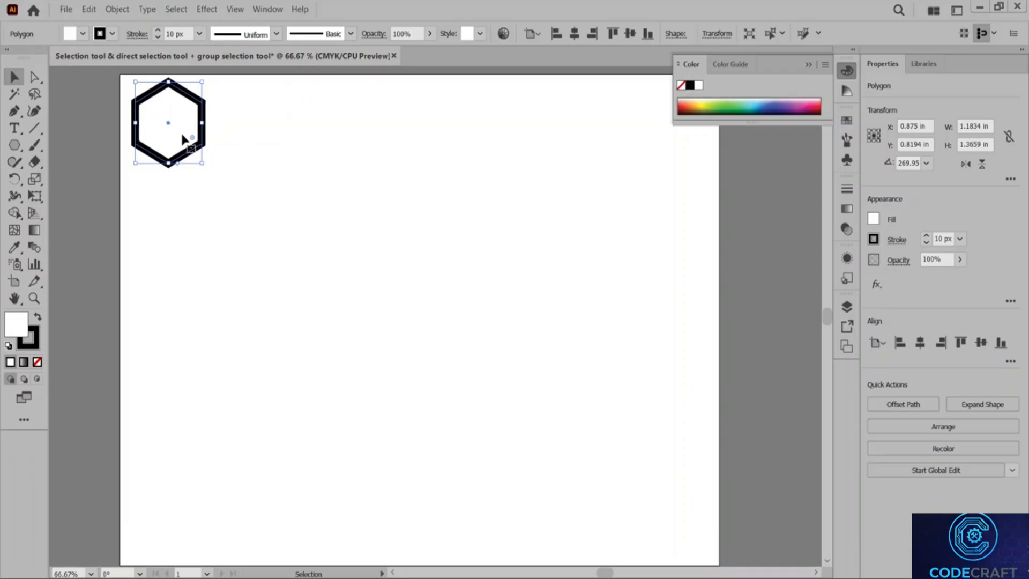
Step: Duplicate the hexagon twice into a three-cell honeycomb, with copies at about X 1.57, Y 2 in and X 2.26, Y 0.82 in
drag(183, 138, 260, 117)
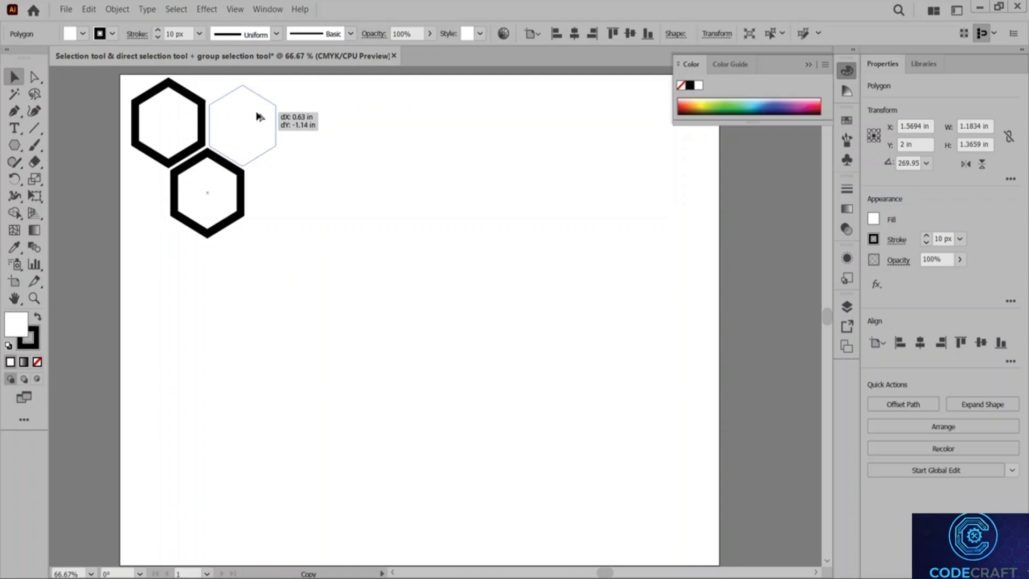
drag(259, 117, 259, 113)
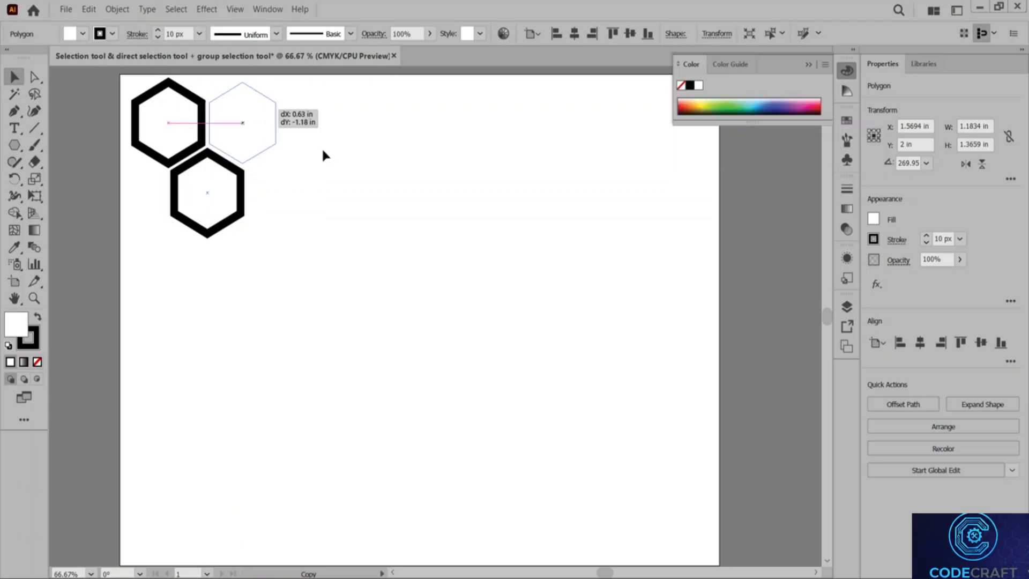
drag(324, 155, 323, 155)
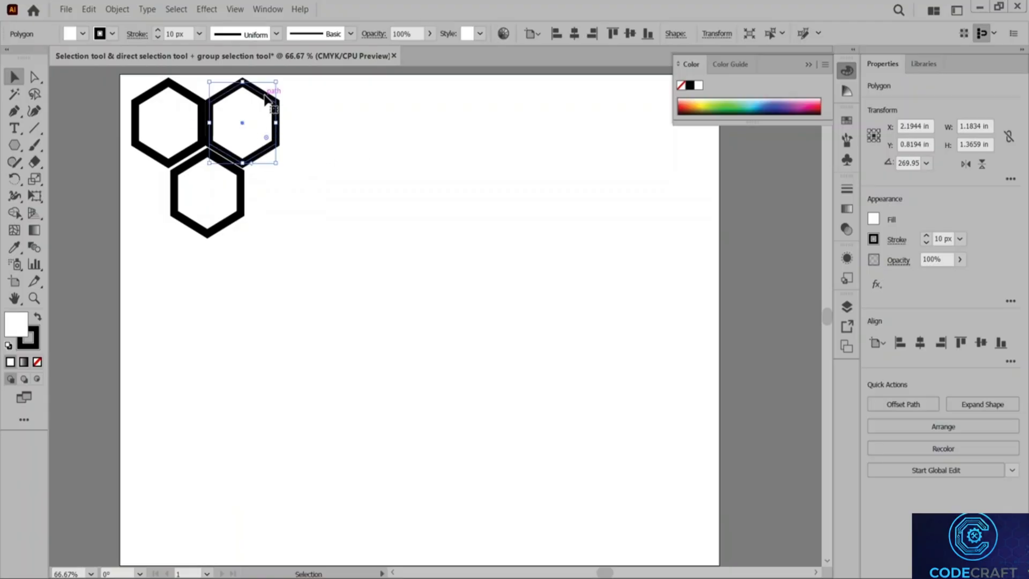
drag(265, 99, 268, 99)
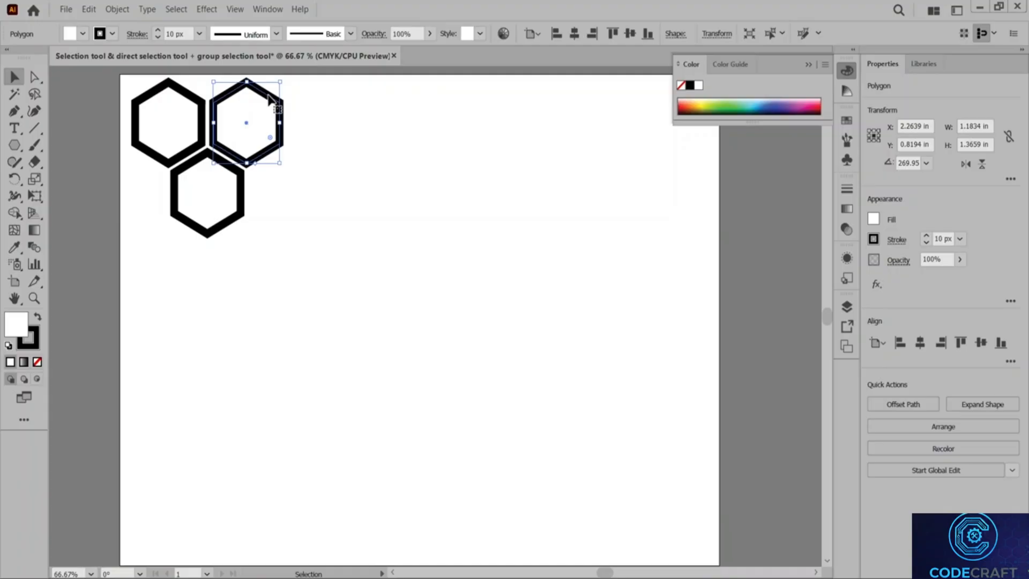
click(312, 158)
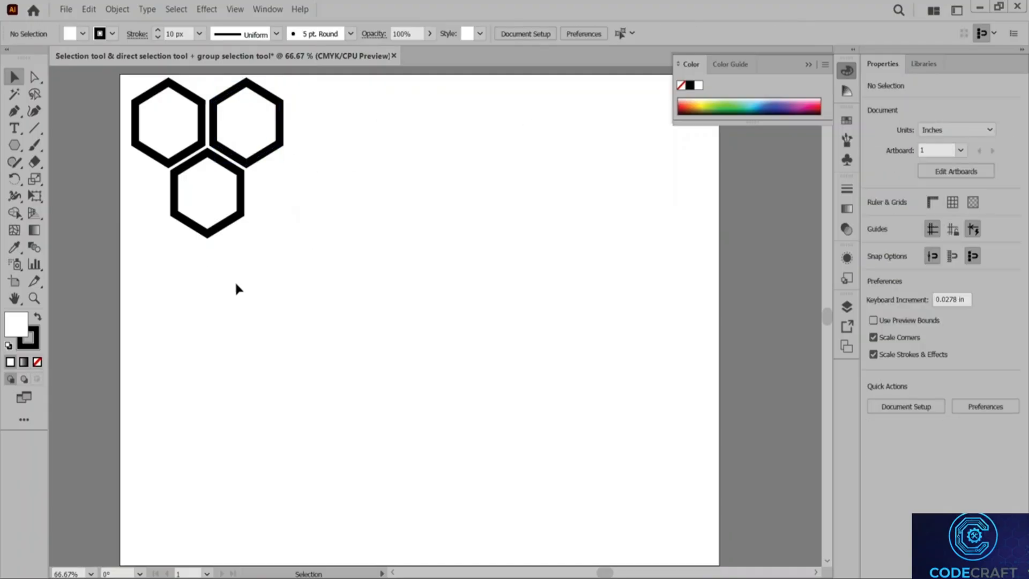
Step: Duplicate the three hexagons together down and to the right, fitting the copy against the originals at about X 3.64 in, Y 2.62 in
drag(116, 88, 348, 223)
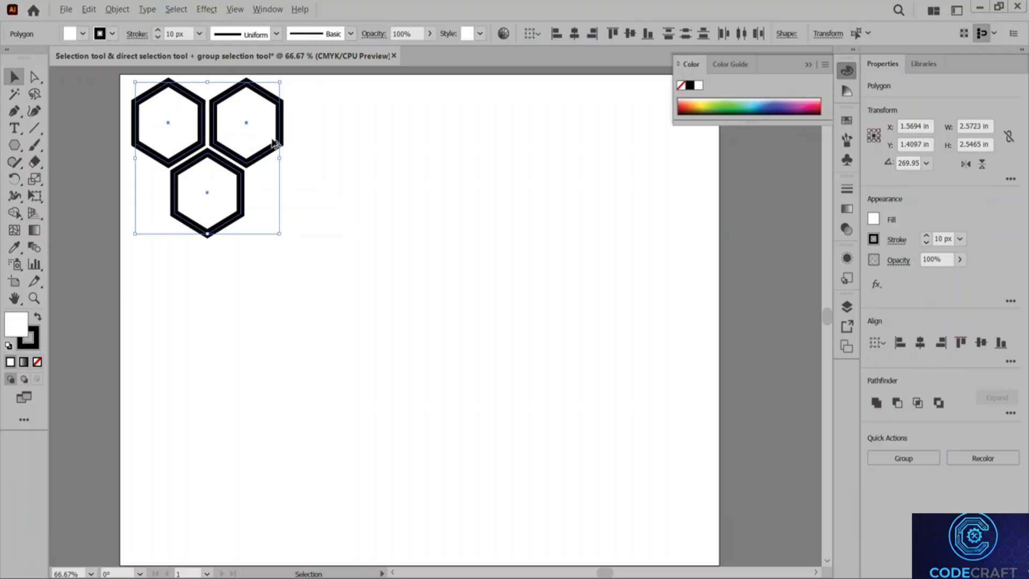
drag(276, 140, 392, 211)
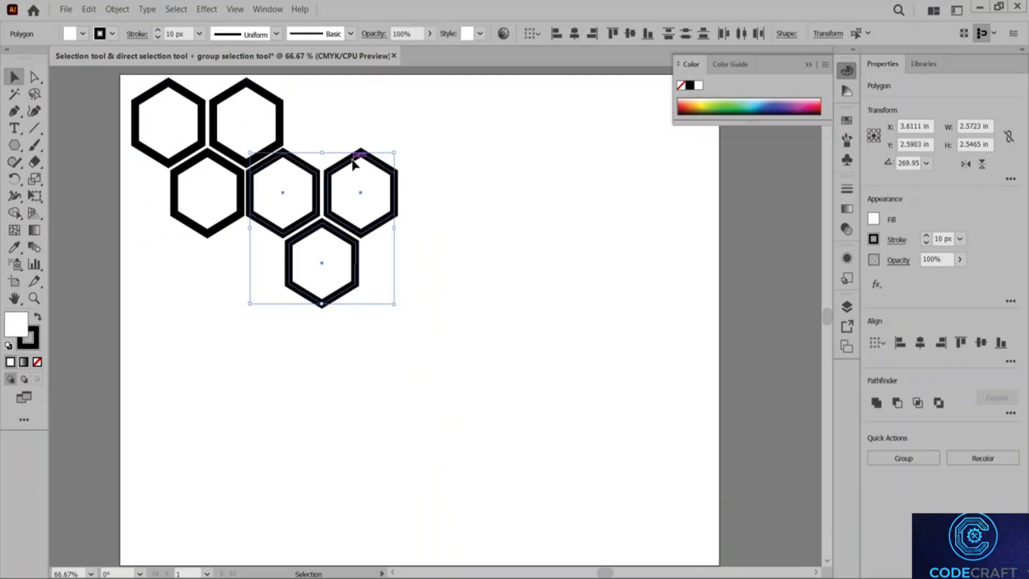
drag(354, 167, 352, 165)
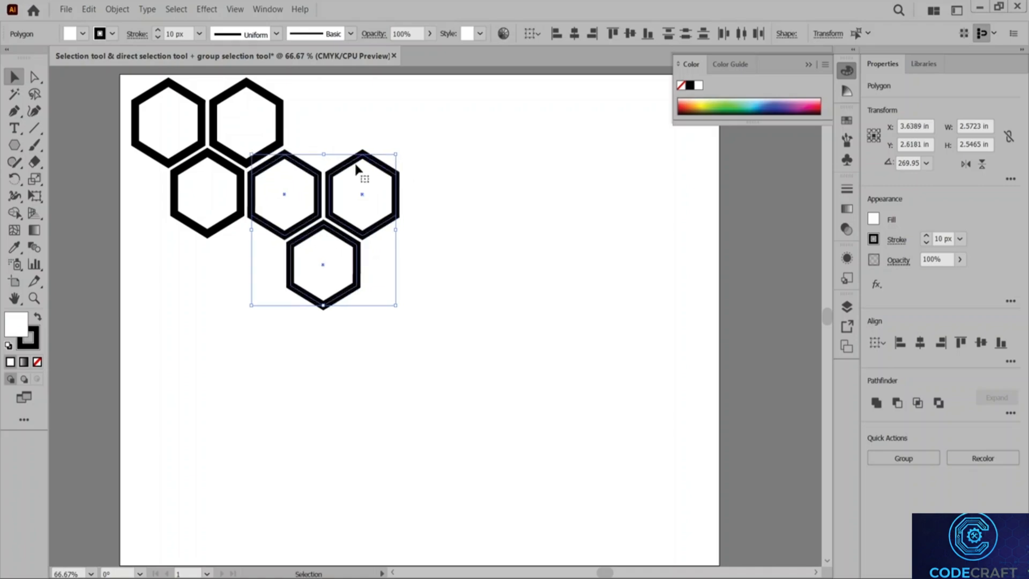
Step: Try to move the upper-left hexagon down to overlap the lowest hexagon, and undo the move
click(420, 126)
drag(162, 167, 413, 322)
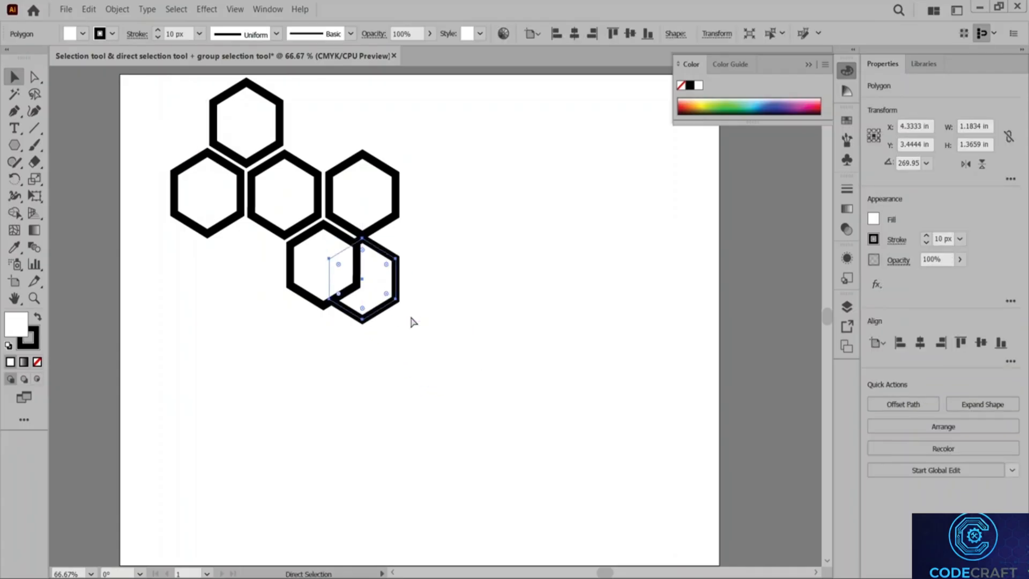
key(ctrl+z)
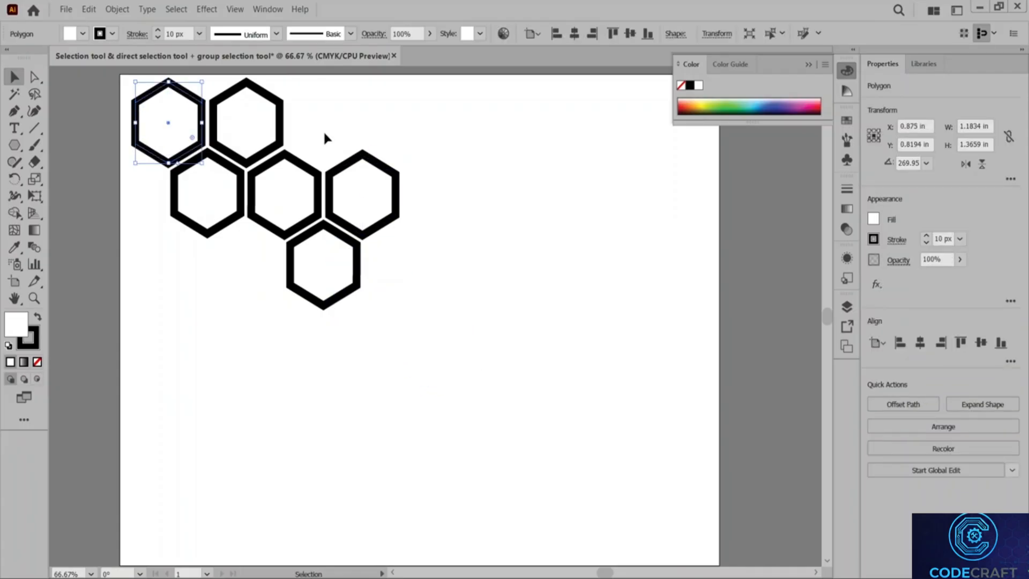
Step: Duplicate the rightmost hexagon up and to the left, completing the top row at about X 3.64 in, Y 0.82 in
click(350, 261)
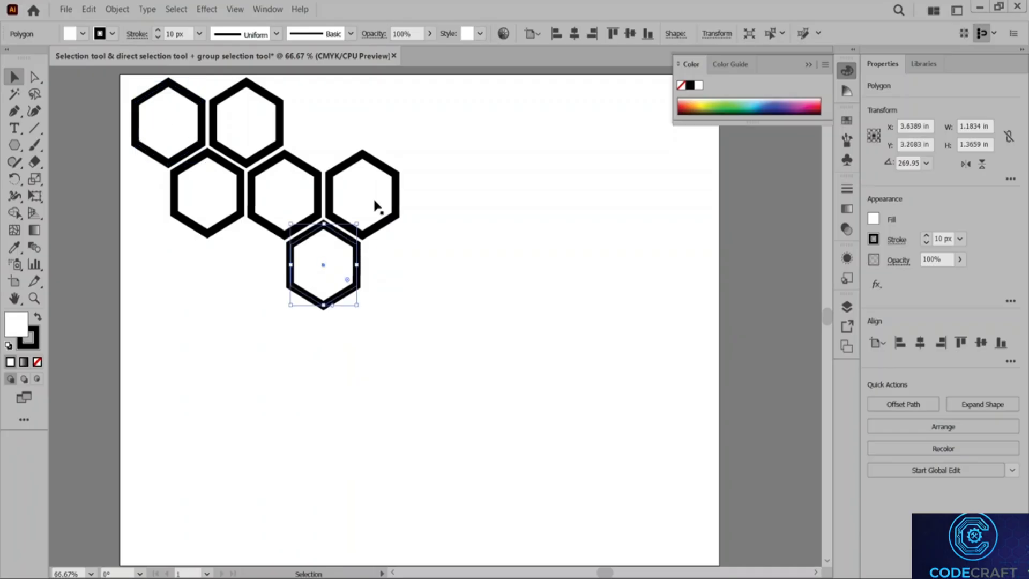
click(346, 173)
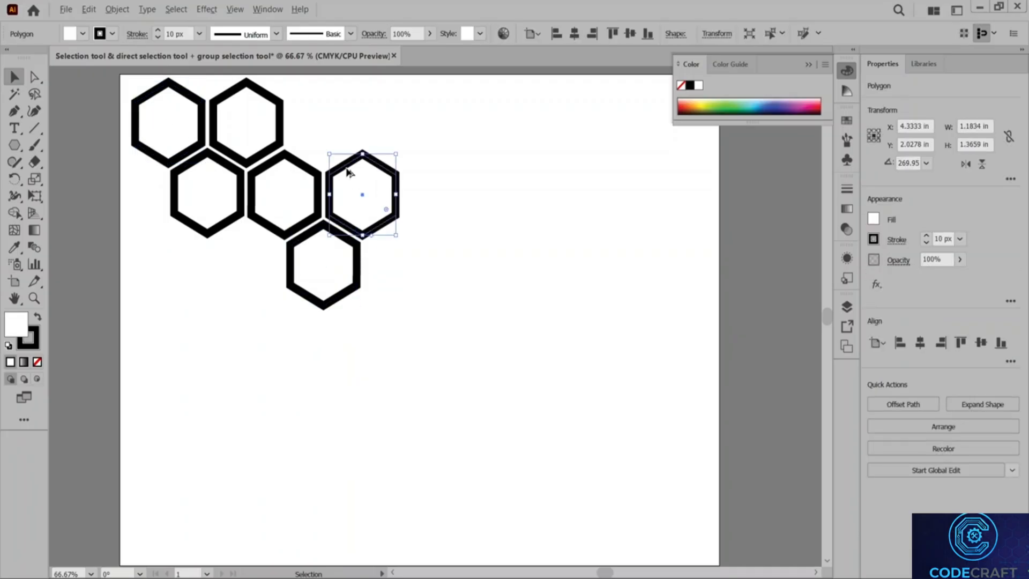
drag(347, 172, 308, 101)
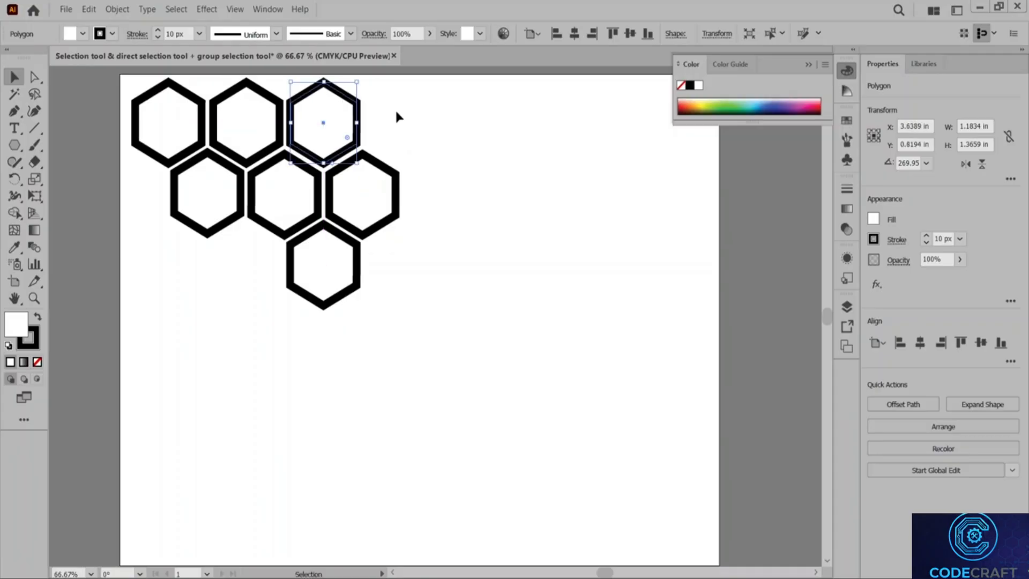
click(438, 129)
Step: Duplicate all seven hexagons together to the right, fitting the copy against the originals to extend the rows to six cells
drag(122, 113, 497, 335)
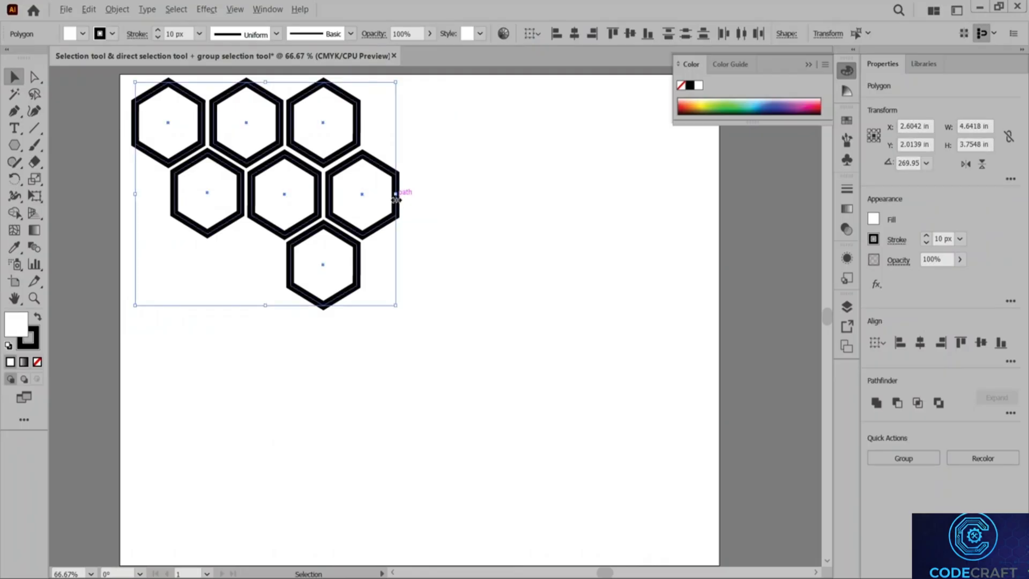
drag(386, 210, 614, 207)
click(462, 321)
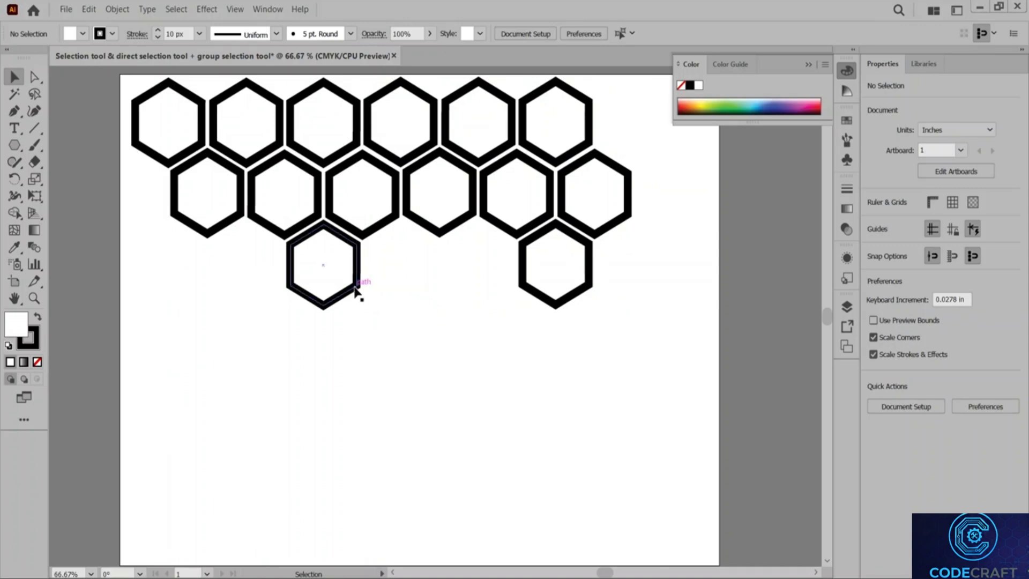
Step: Delete the two lone hexagons in the third row, leaving only the two full rows
click(351, 282)
key(Delete)
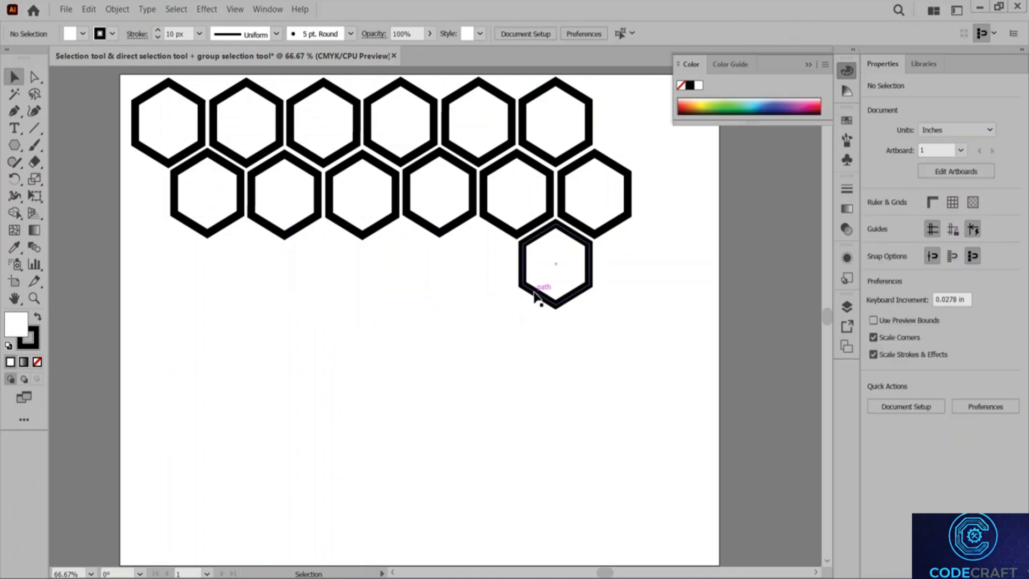
click(521, 295)
key(Delete)
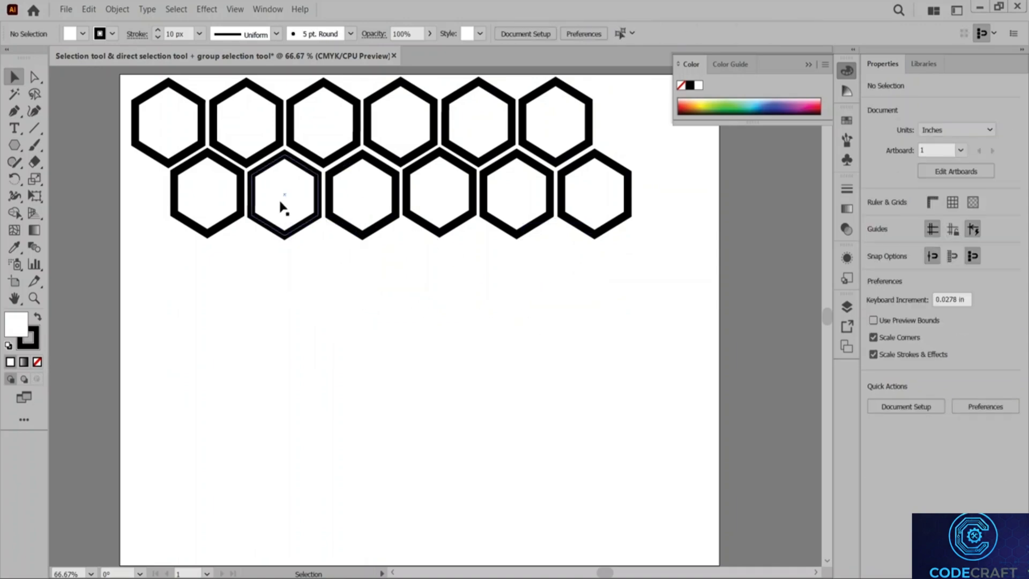
Step: Duplicate the two rows of hexagons straight down to form four rows, with the copy at about X 4.69 in, Y 3.81 in
drag(121, 111, 667, 230)
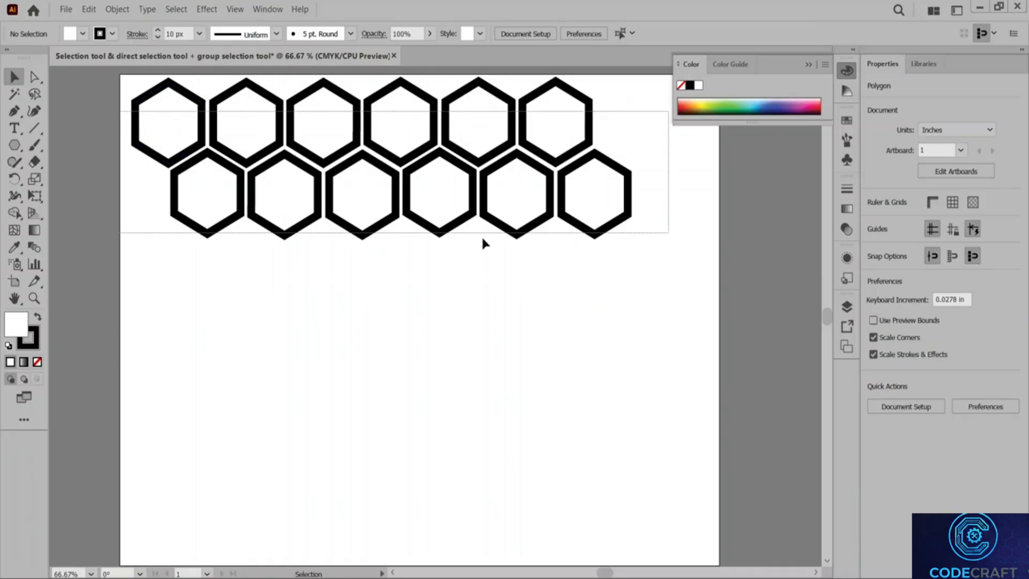
drag(513, 240, 515, 379)
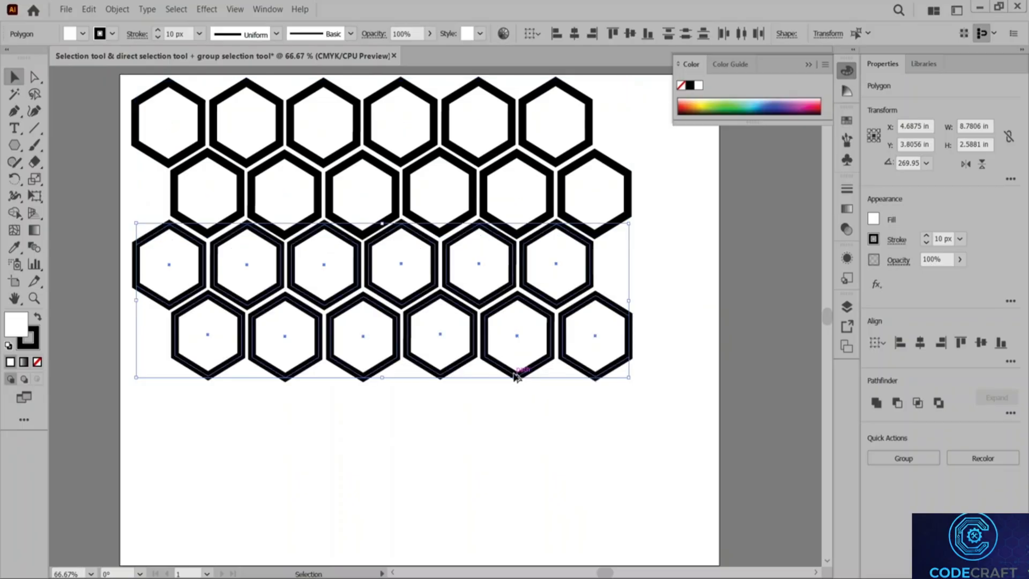
click(639, 308)
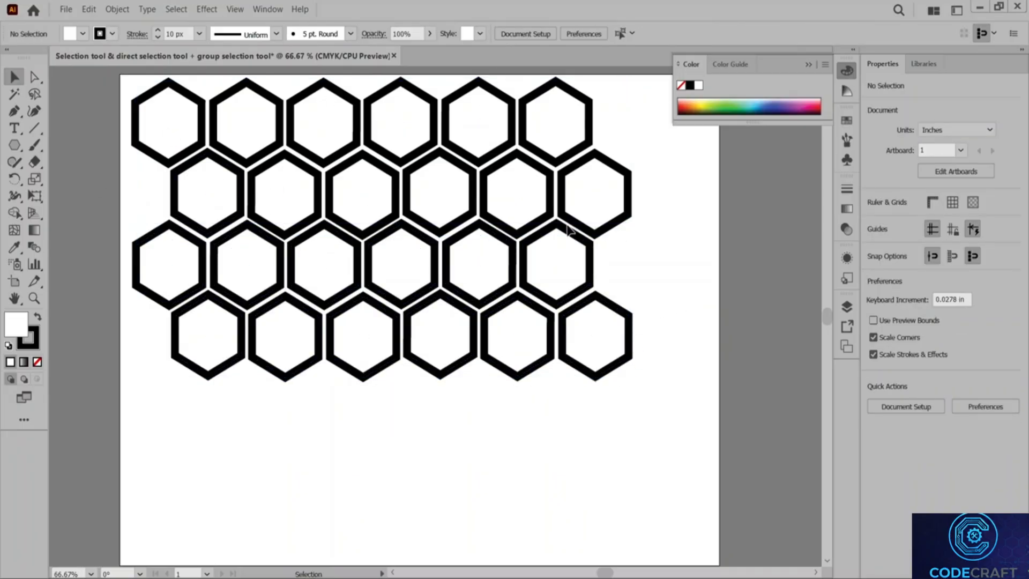
Step: Give all the hexagons an orange stroke and a yellow fill
drag(97, 135, 721, 351)
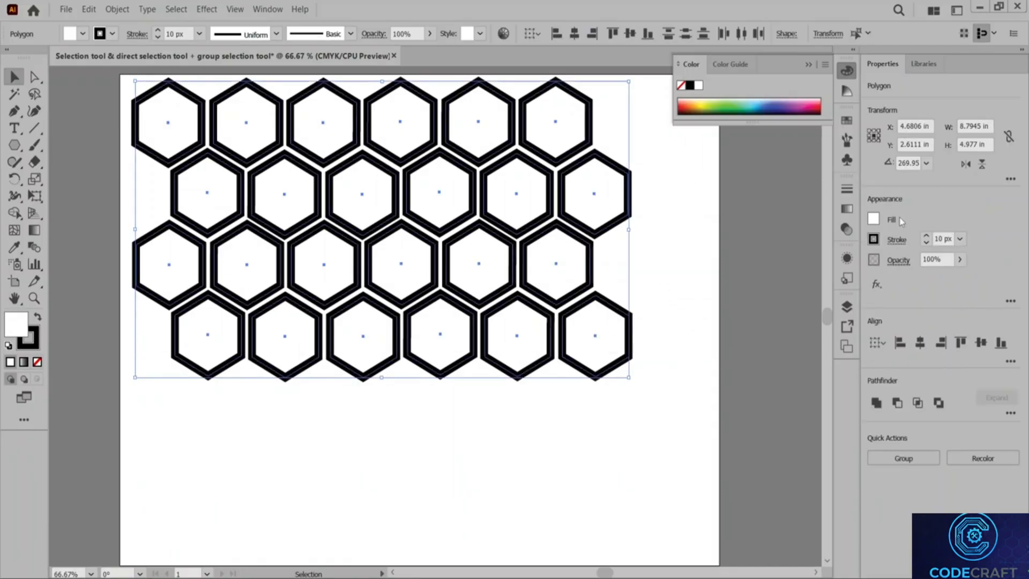
click(874, 239)
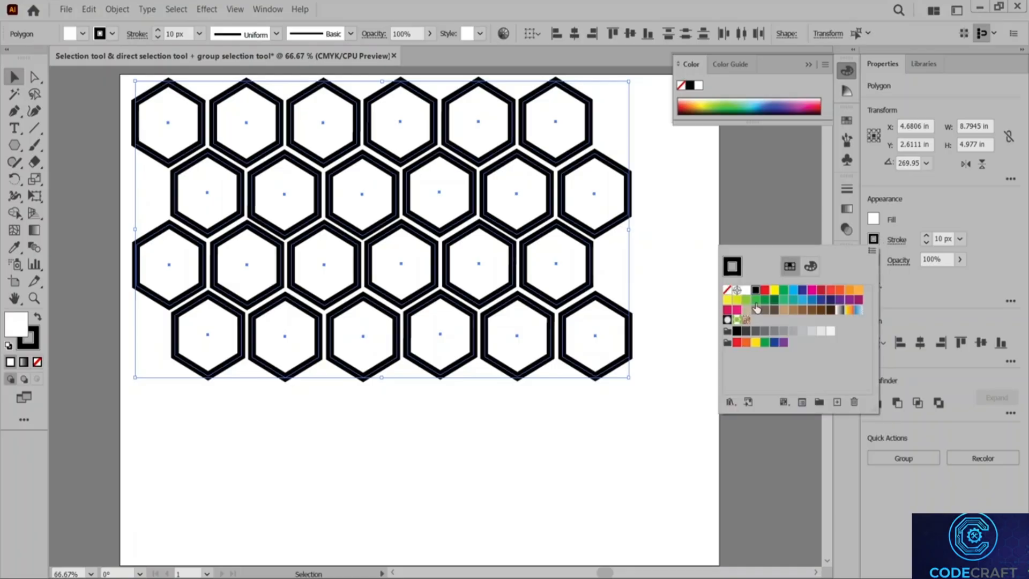
click(728, 301)
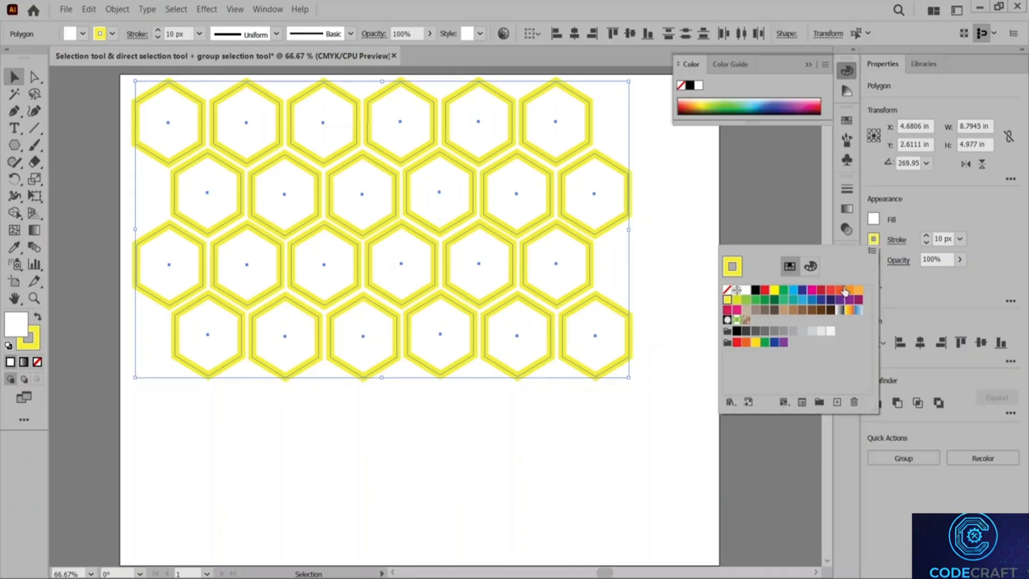
click(848, 290)
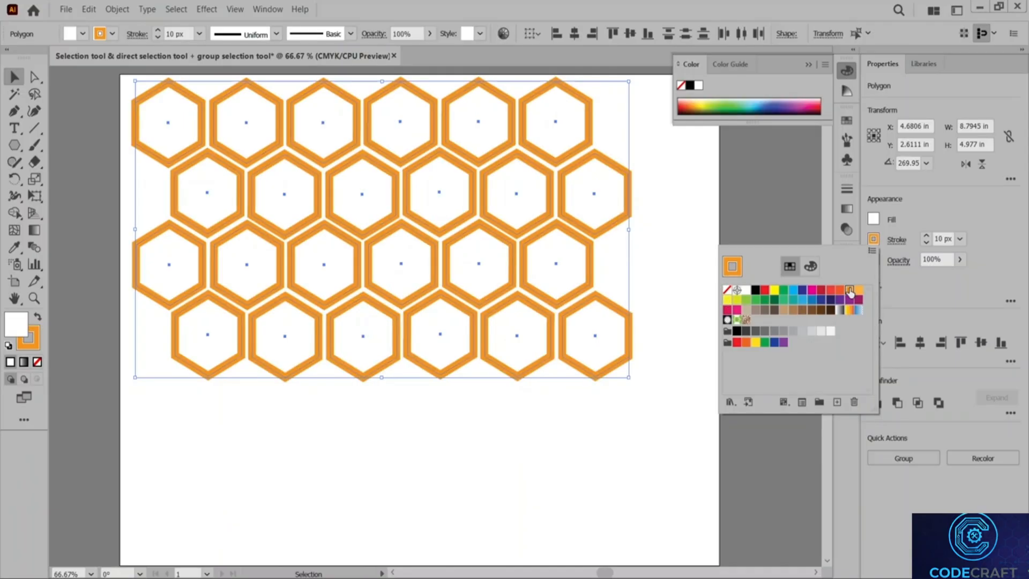
click(874, 219)
click(775, 270)
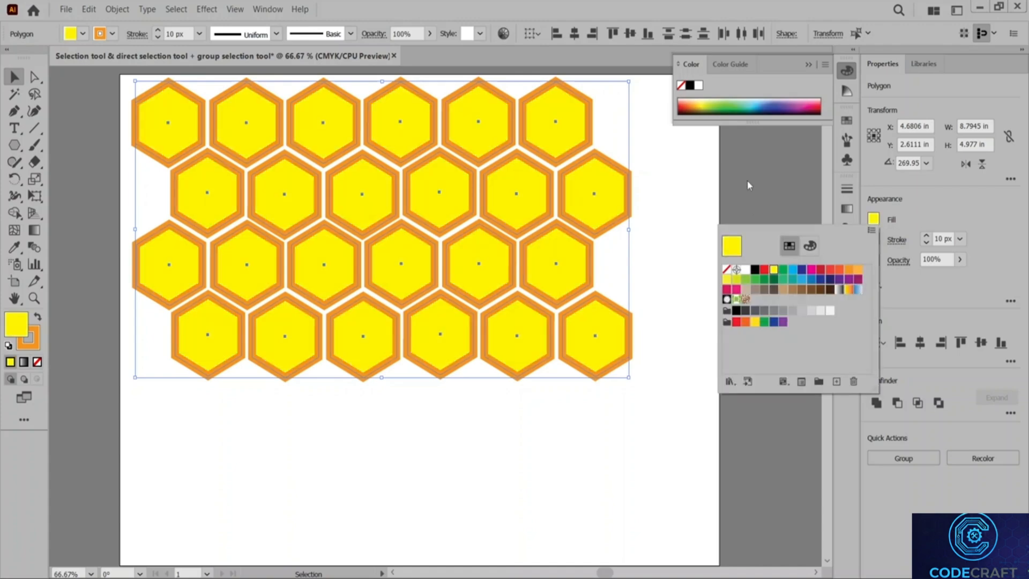
click(674, 227)
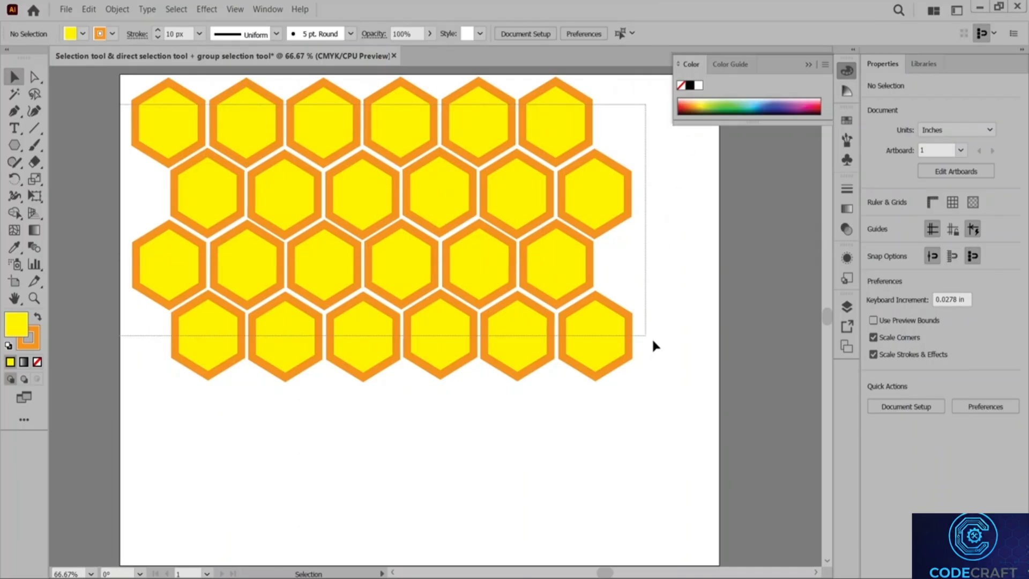
Step: Group all the hexagons
key(ctrl+a)
right_click(543, 274)
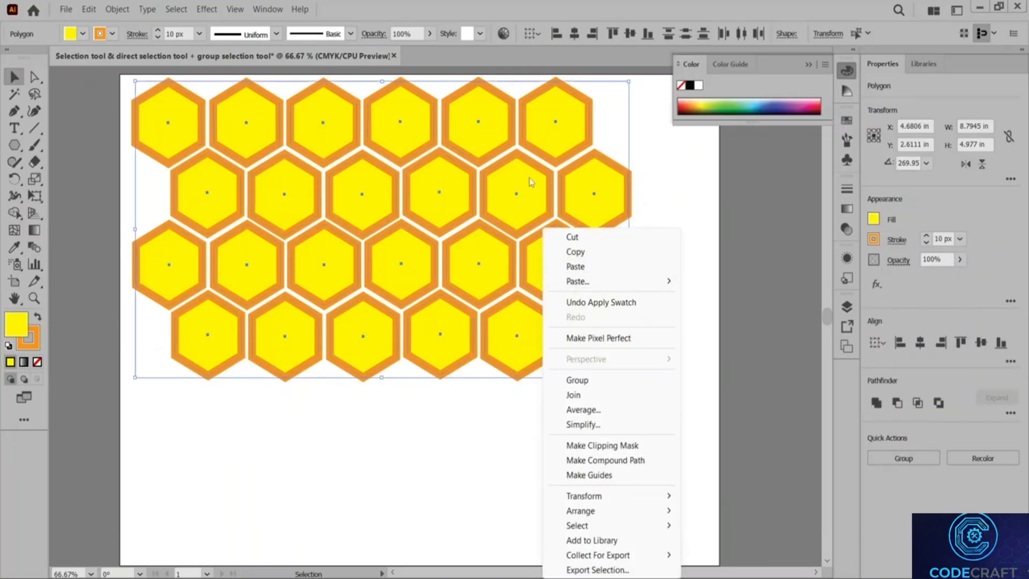
click(576, 380)
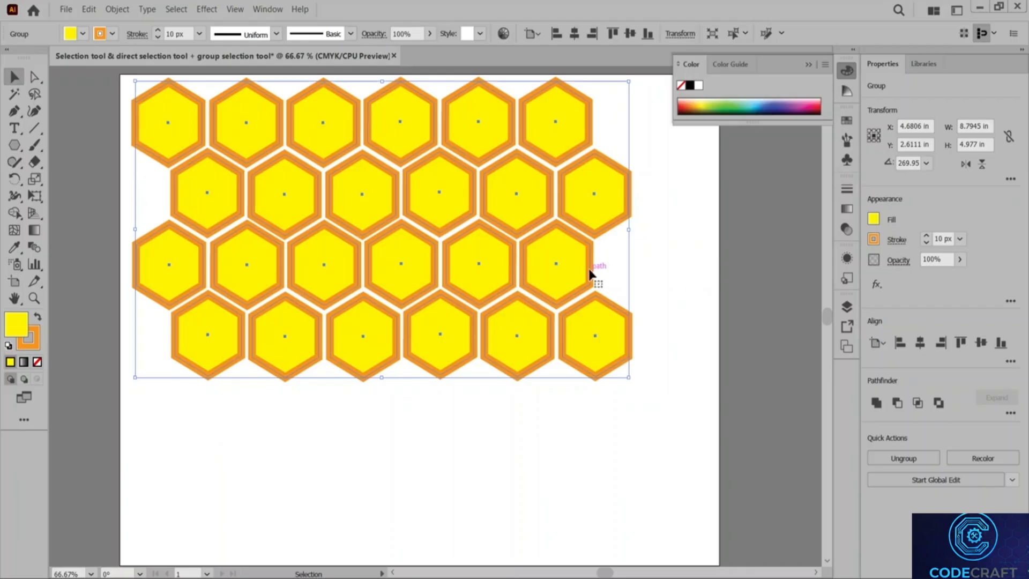
click(684, 285)
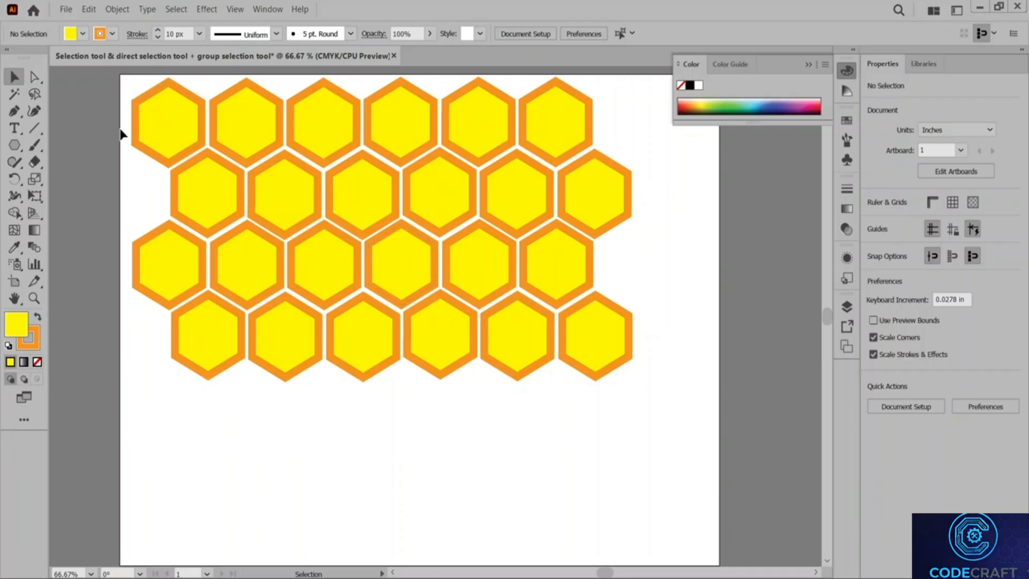
Step: Try to move individual ungrouped hexagons from the right end of the lower two rows, and undo the changes
key(ctrl+a)
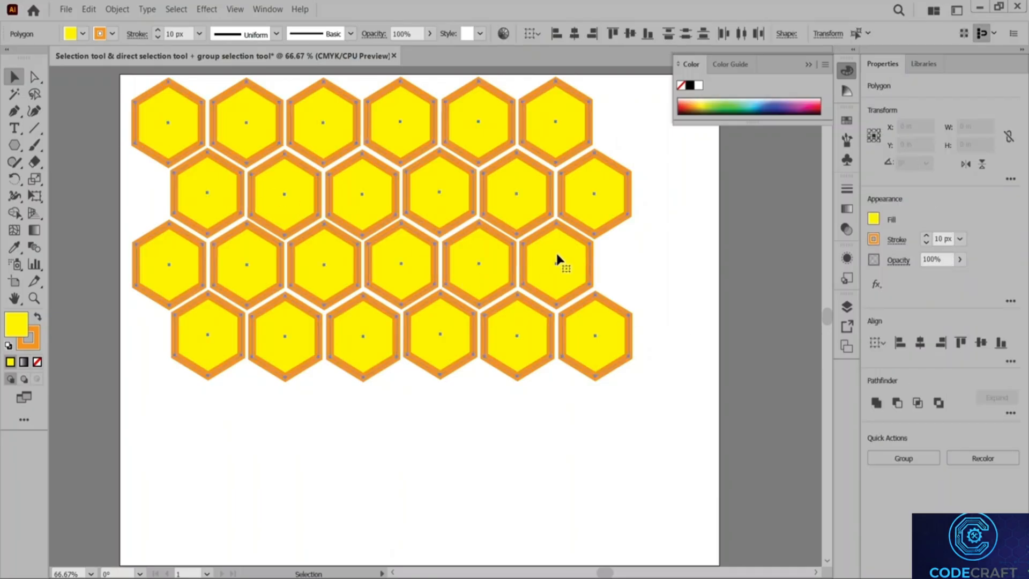
click(635, 255)
drag(528, 288, 621, 412)
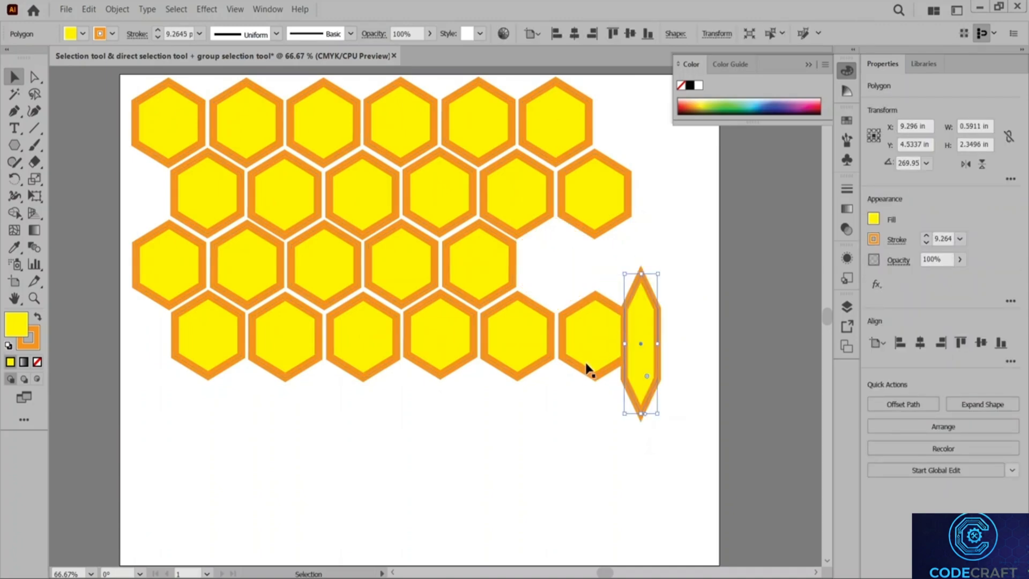
drag(586, 361, 607, 420)
drag(584, 340, 622, 284)
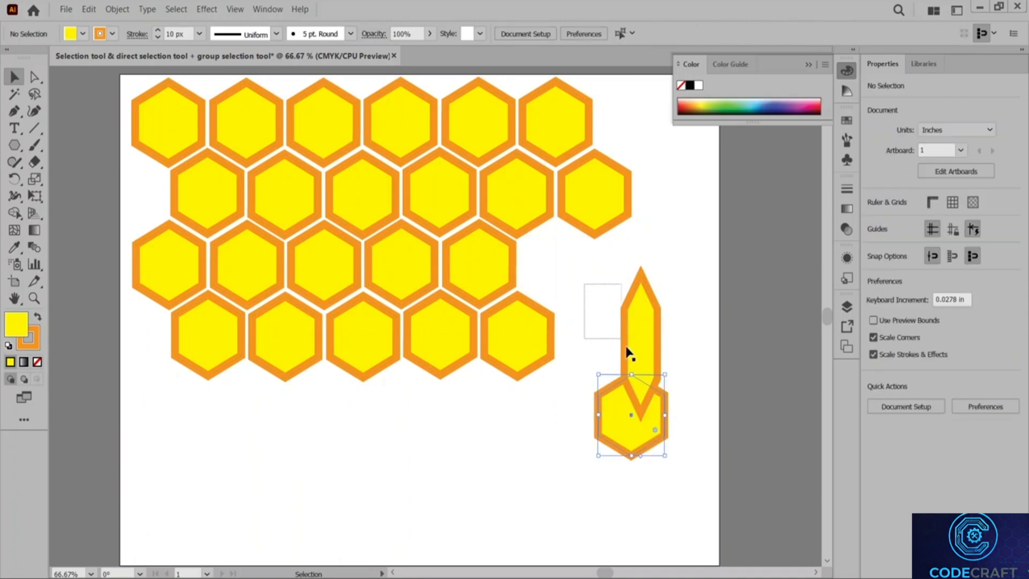
key(ctrl+z)
key(ctrl+z)
key(ctrl+z)
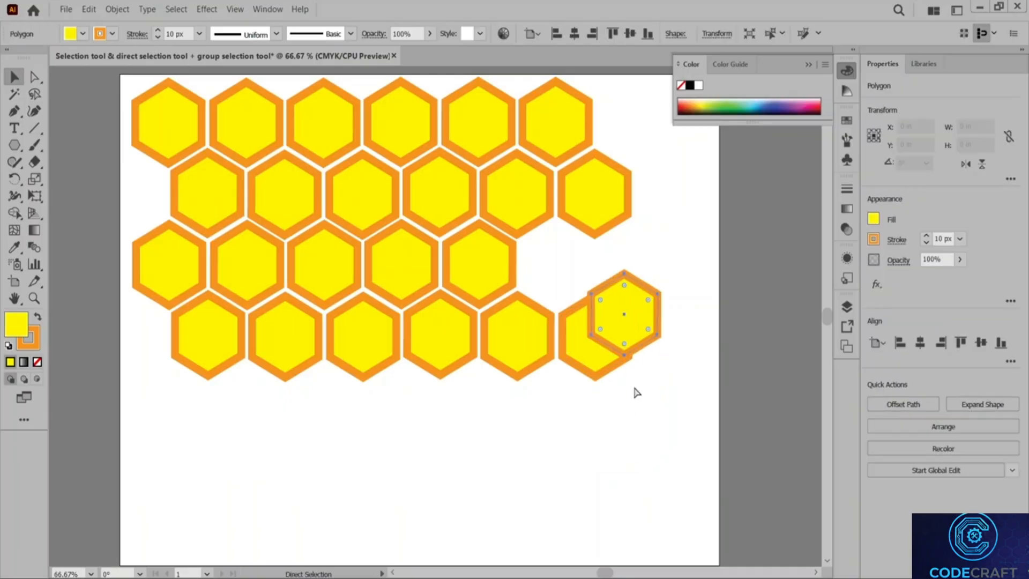
Step: Select the entire honeycomb and combine its hexagons into one group
drag(102, 110, 622, 381)
right_click(587, 203)
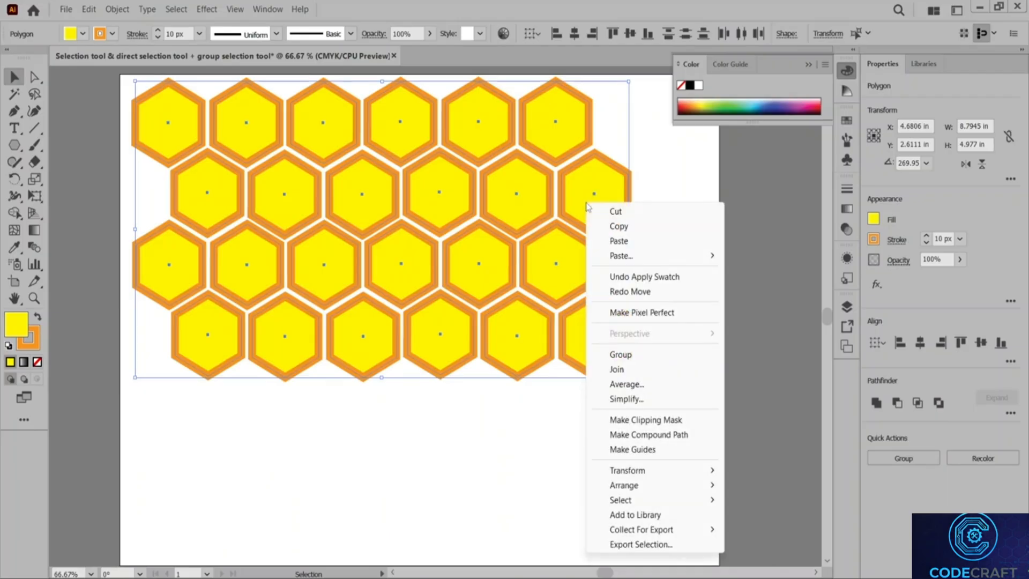
click(649, 356)
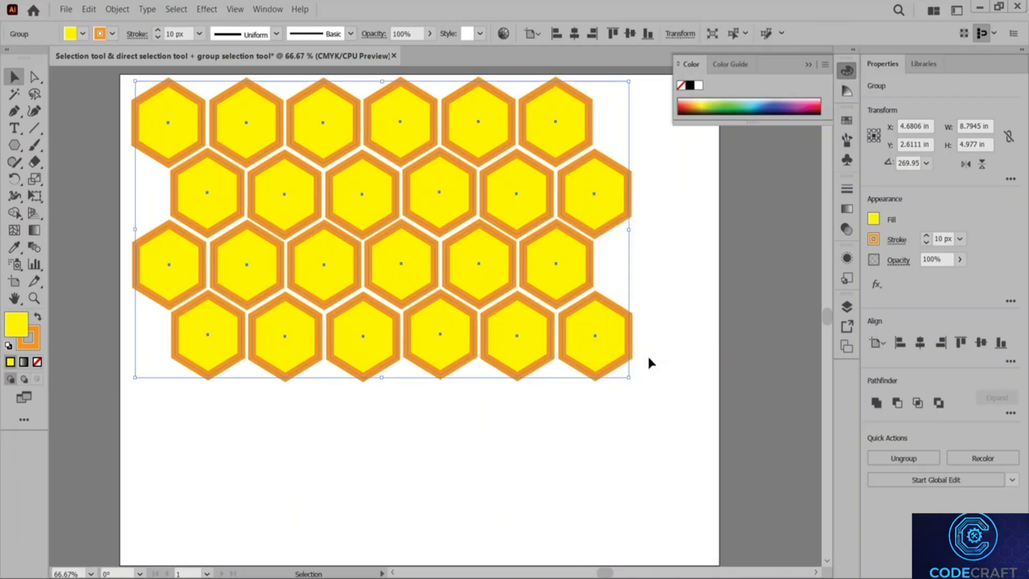
click(663, 296)
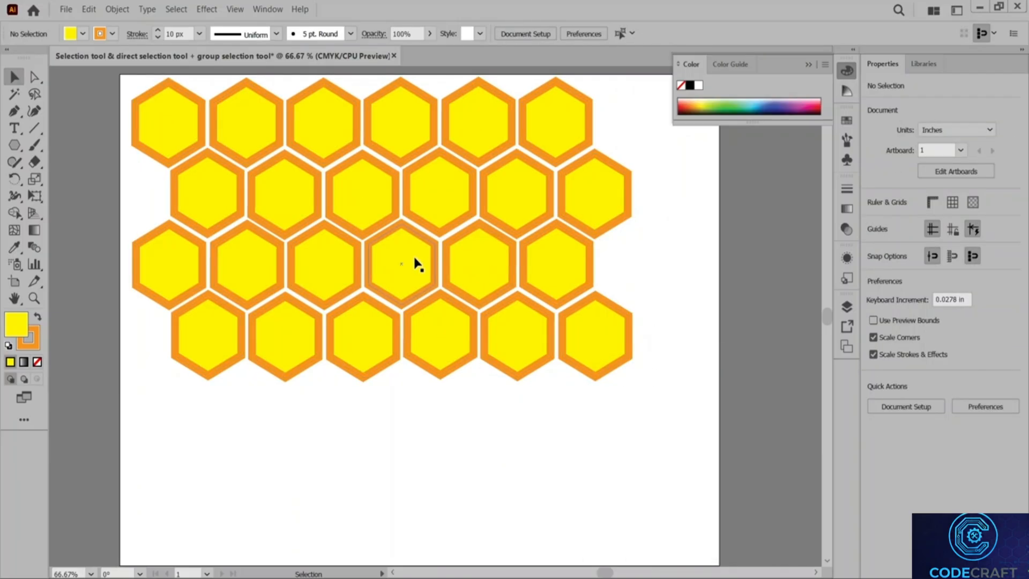
Step: Move the grouped honeycomb down to about X 5.1 in, Y 3.93 in on the artboard
drag(416, 259, 748, 290)
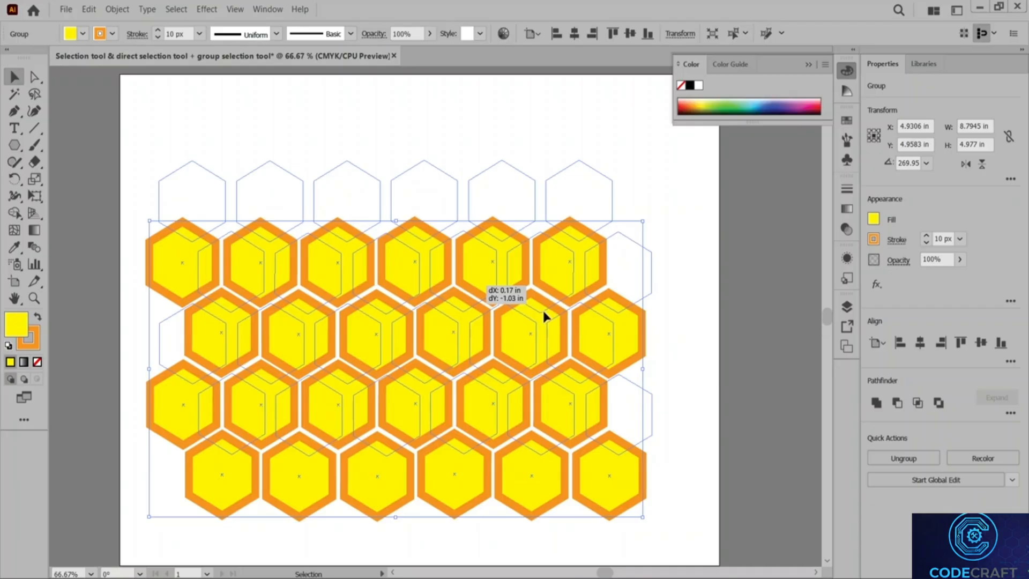
drag(544, 314, 544, 314)
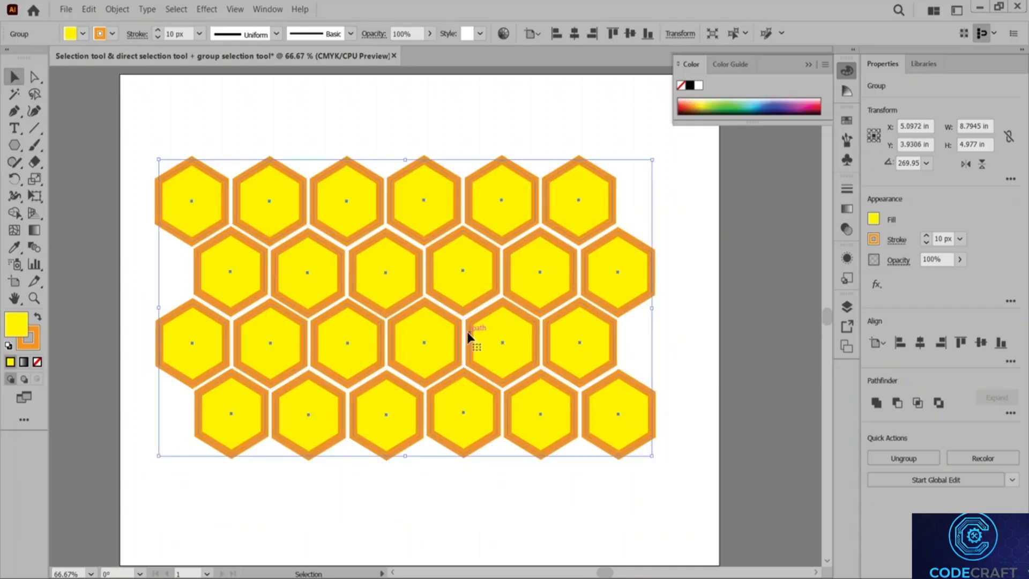
click(701, 253)
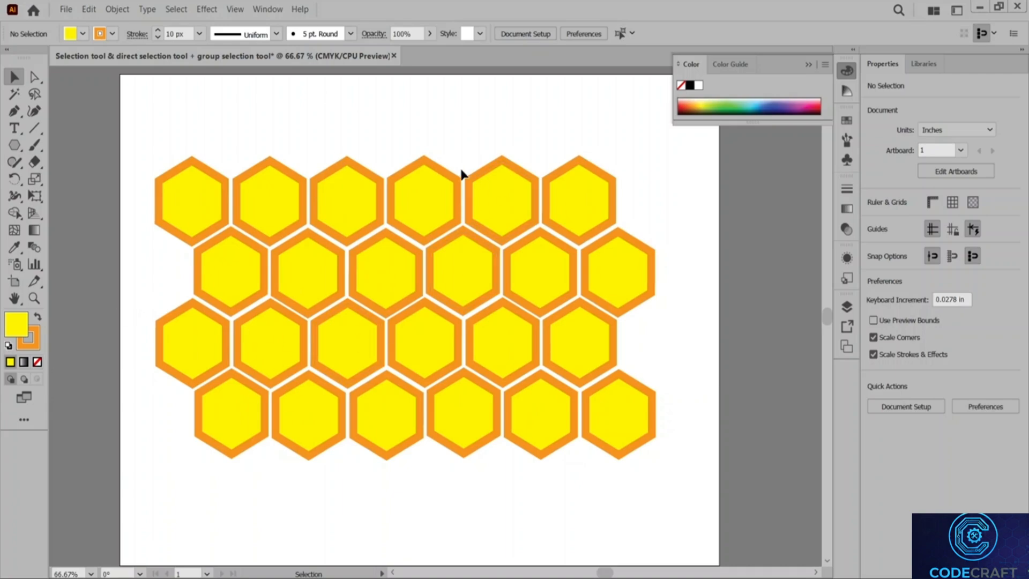
Step: Open the honeycomb group in isolation mode
right_click(601, 285)
click(683, 260)
double_click(617, 274)
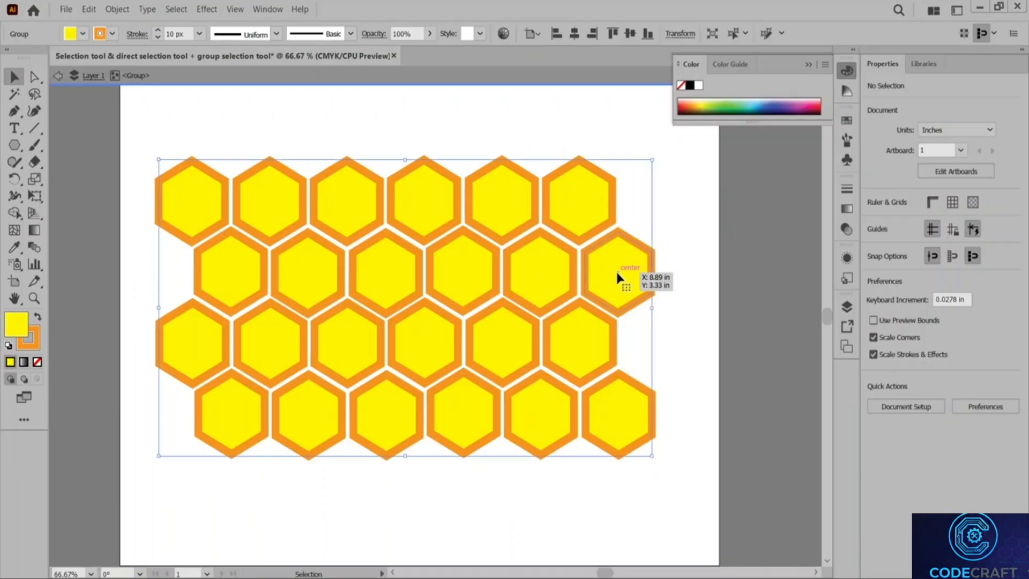
Step: Move the last hexagons of the second, third and fourth rows individually out to the right within the group
click(616, 273)
drag(616, 276, 647, 304)
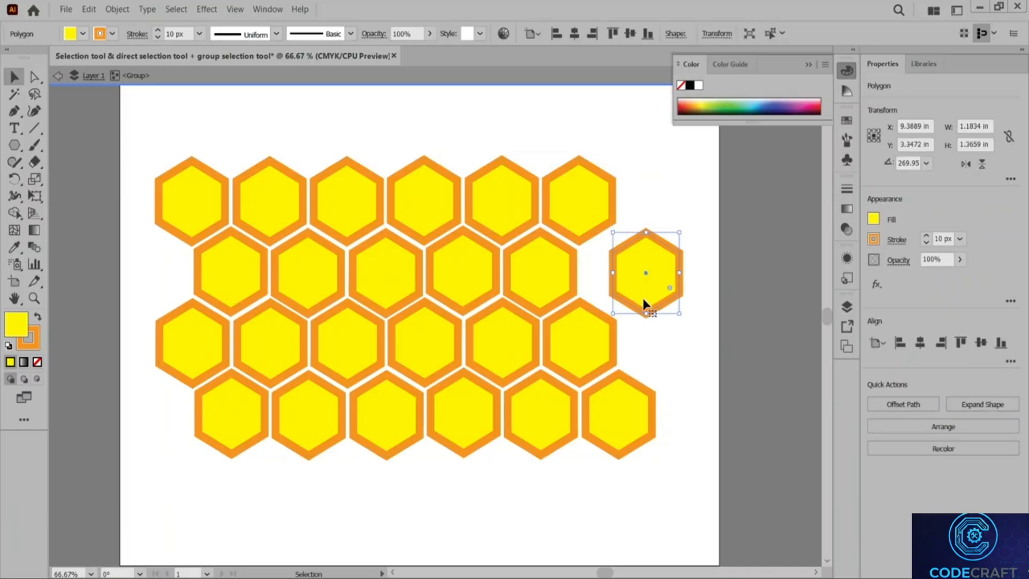
double_click(598, 360)
drag(598, 360, 694, 370)
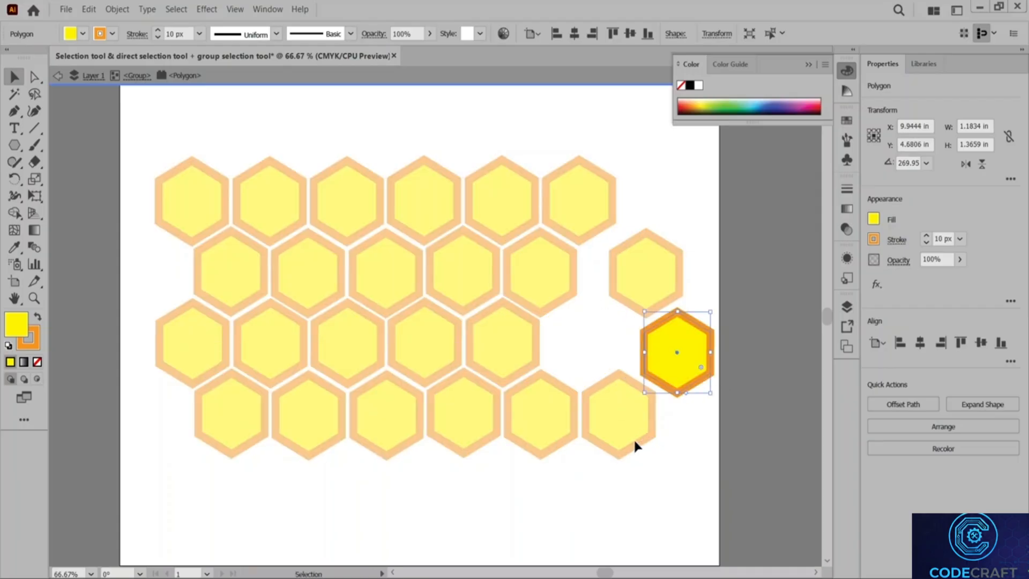
double_click(635, 441)
double_click(635, 441)
drag(634, 441, 679, 479)
click(604, 439)
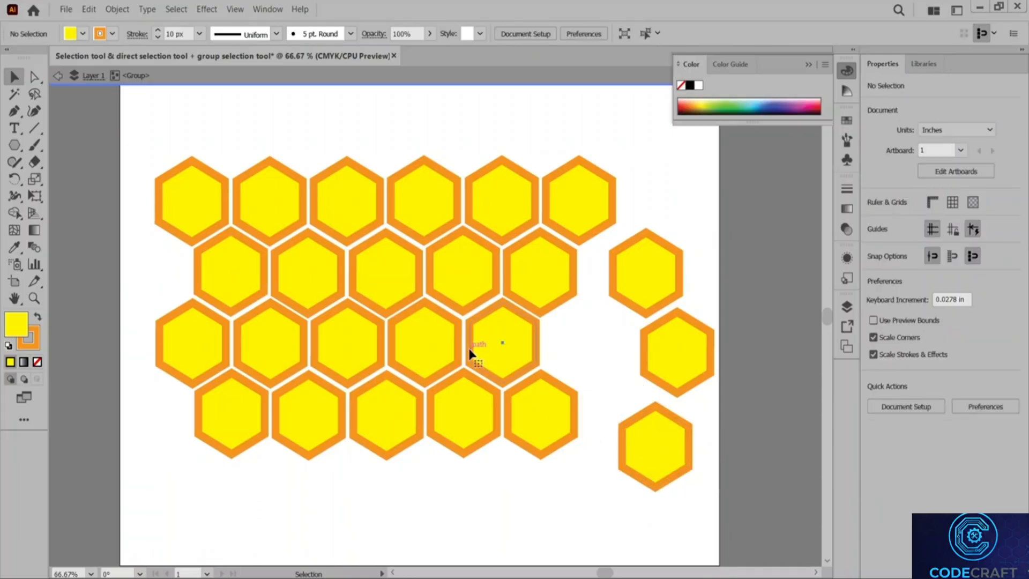
Step: Undo the hexagon moves within the isolated group and select the last hexagon of the second row
click(497, 349)
click(289, 120)
double_click(290, 120)
drag(331, 162, 352, 194)
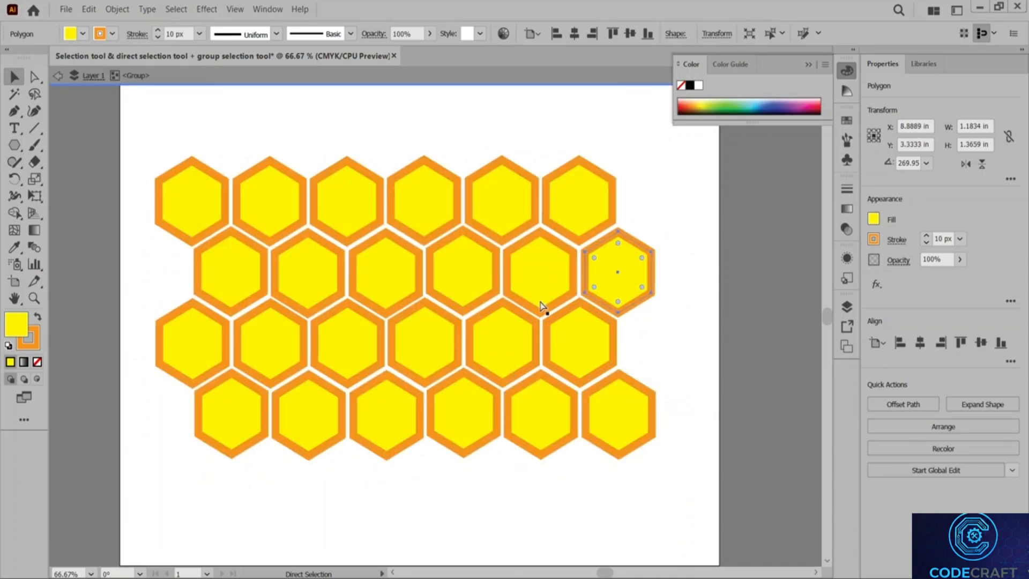
click(613, 291)
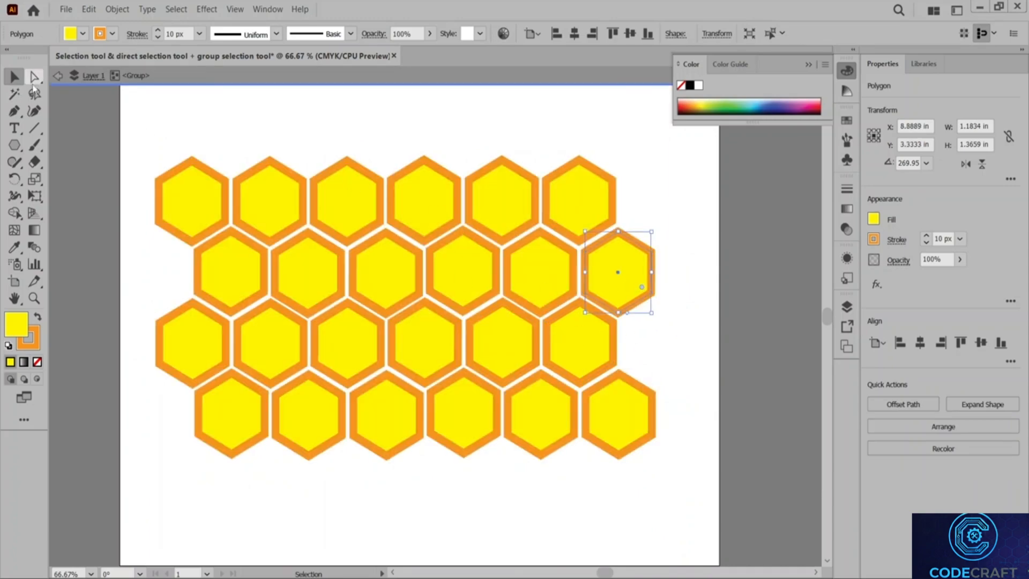
Step: Use the Group Selection tool to move the fourth row's fifth, third and first hexagons individually down below the honeycomb
drag(33, 80, 70, 92)
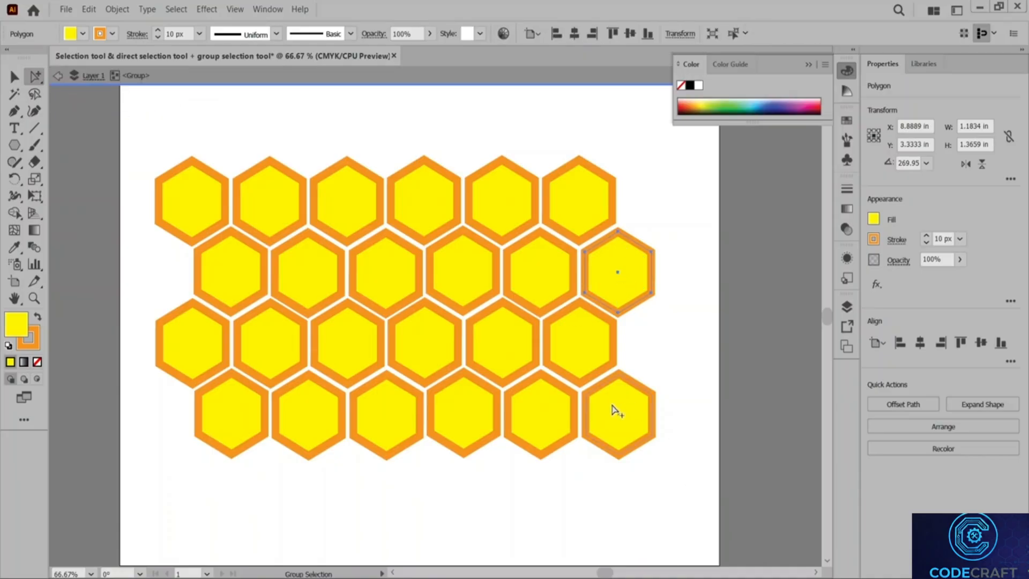
drag(523, 433, 524, 506)
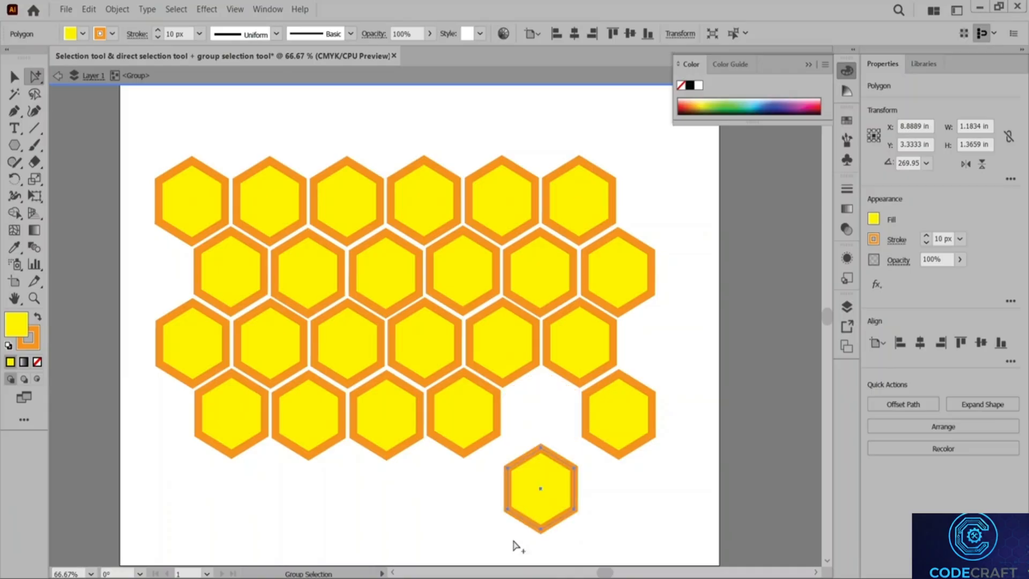
drag(385, 429, 380, 516)
drag(243, 447, 242, 547)
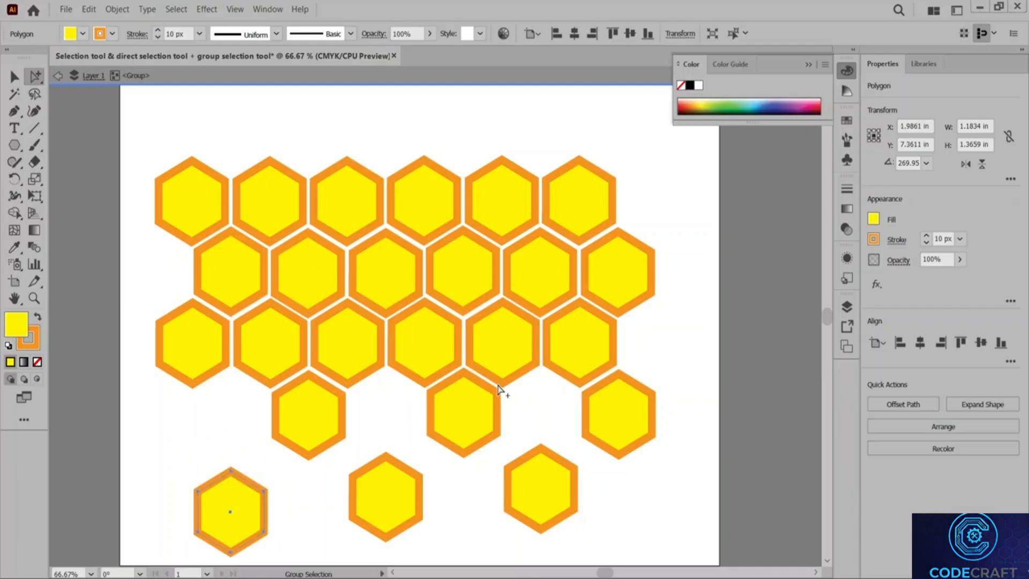
Step: Move the third row's last hexagon out to the right and the second row's fifth and fourth hexagons up above the first row
drag(581, 349, 685, 347)
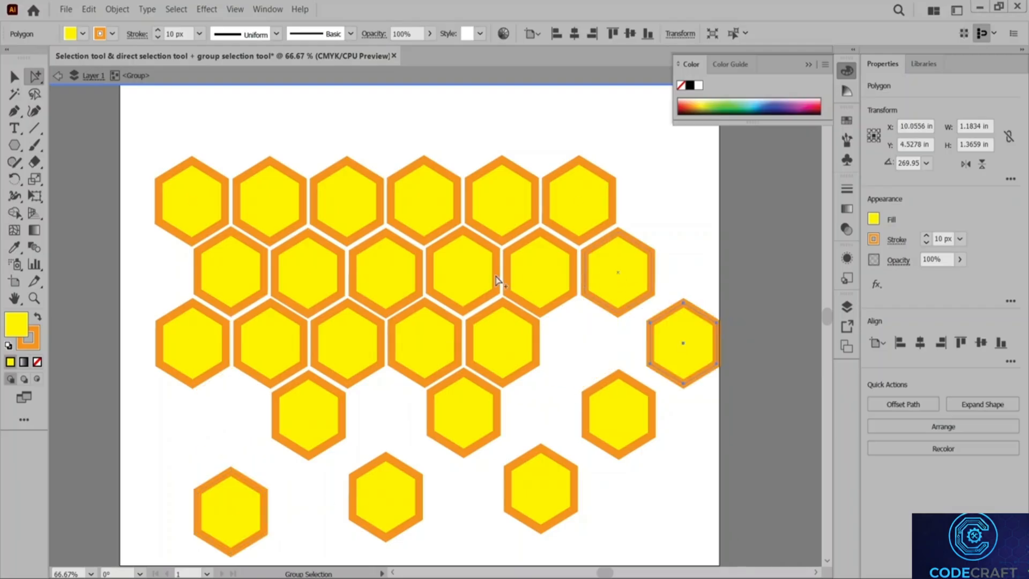
drag(507, 277, 531, 149)
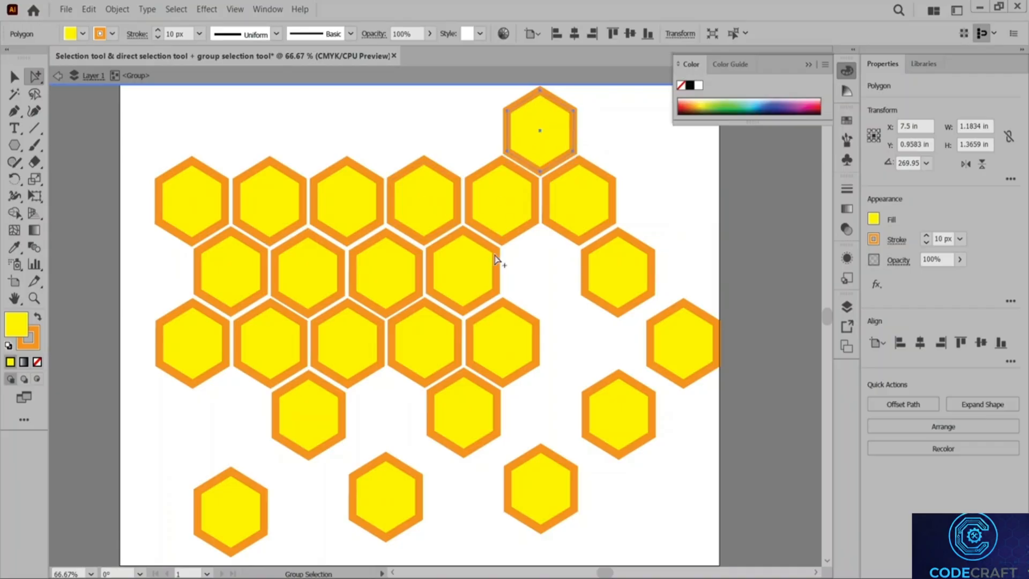
drag(472, 270, 394, 130)
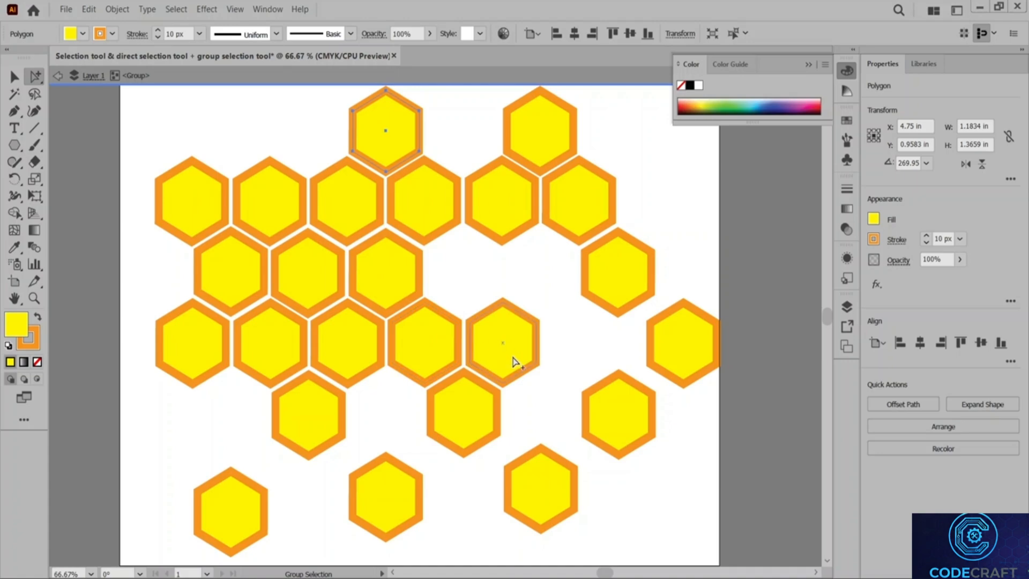
Step: Arrange the three lowered hexagons and the fourth row's last hexagon side by side in a loose row below the honeycomb
drag(389, 500, 381, 424)
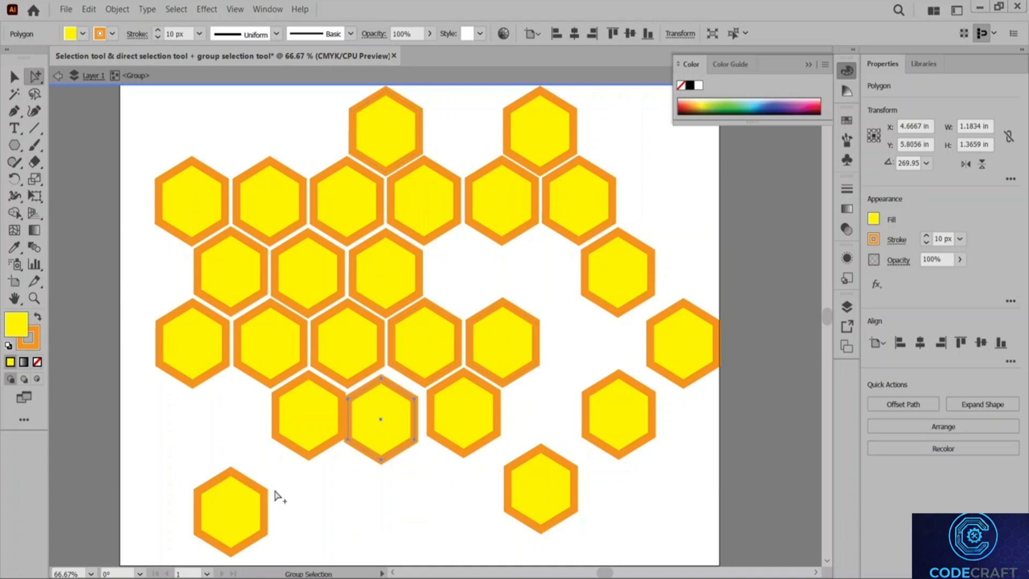
drag(240, 507, 357, 485)
drag(389, 442, 252, 491)
drag(616, 405, 190, 470)
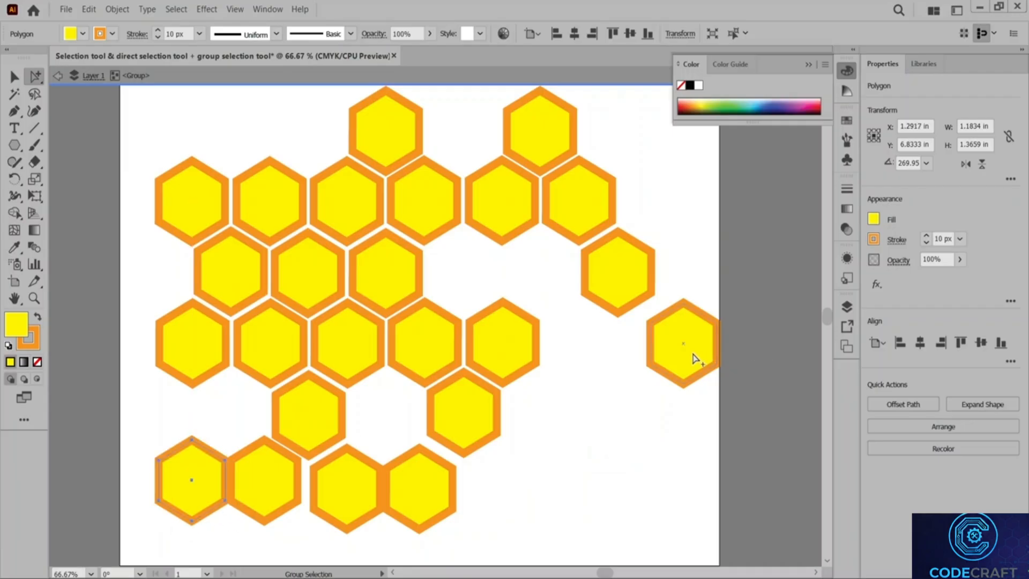
Step: Move the far-right hexagon under the second row's last, the fourth row's right one under the third row's last, and the third row's fourth into the second-row gap
drag(695, 358, 667, 351)
click(586, 471)
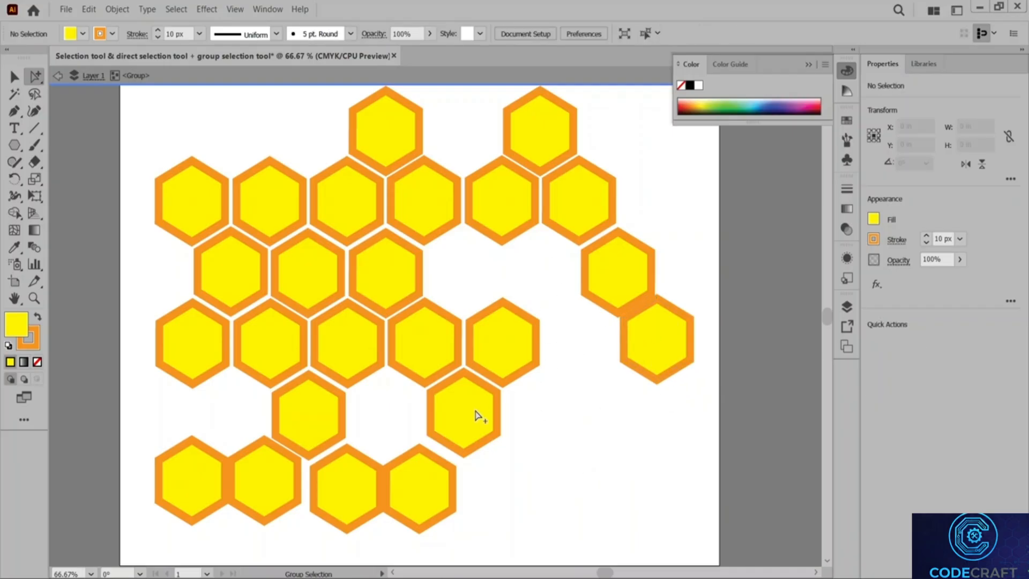
drag(477, 416, 546, 410)
click(638, 442)
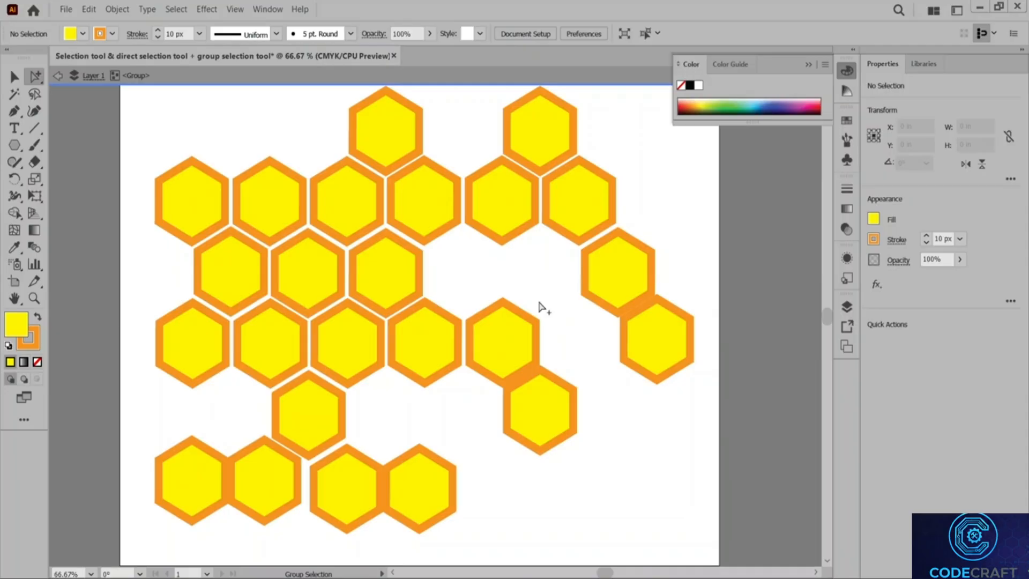
drag(428, 340, 544, 270)
click(632, 444)
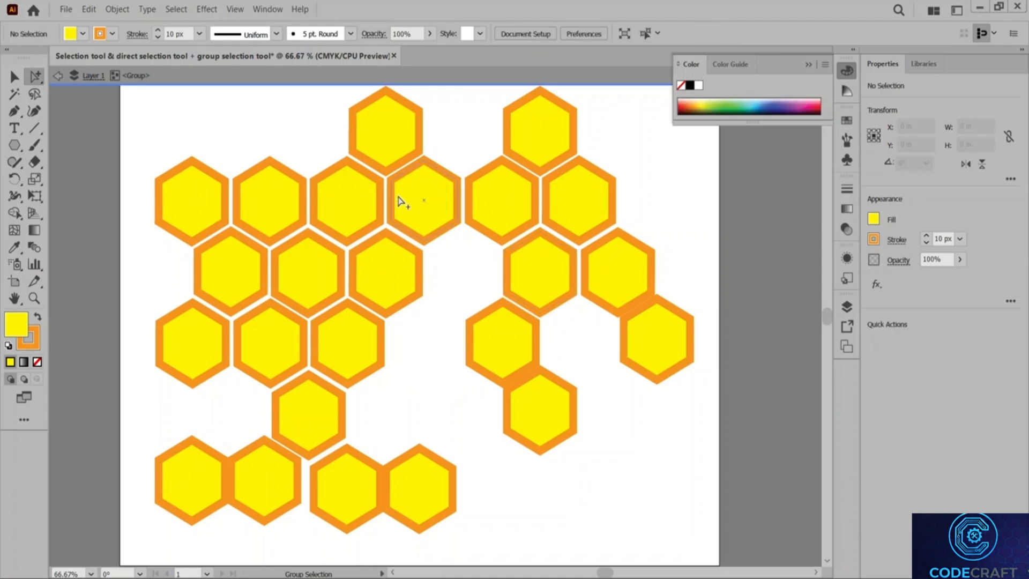